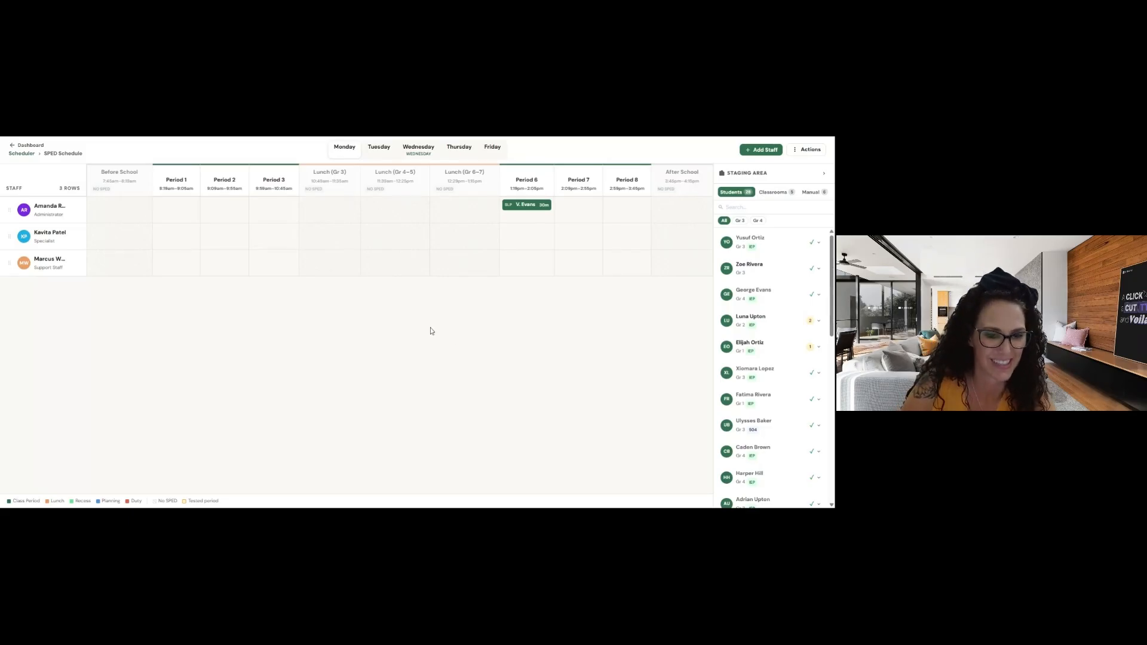
Open the Bell Schedule from the SPED Schedule and review the Regular Day time slots, schedule variants, grade groups and timeline preview
{"action": "left_click", "coordinate": [25, 151]}
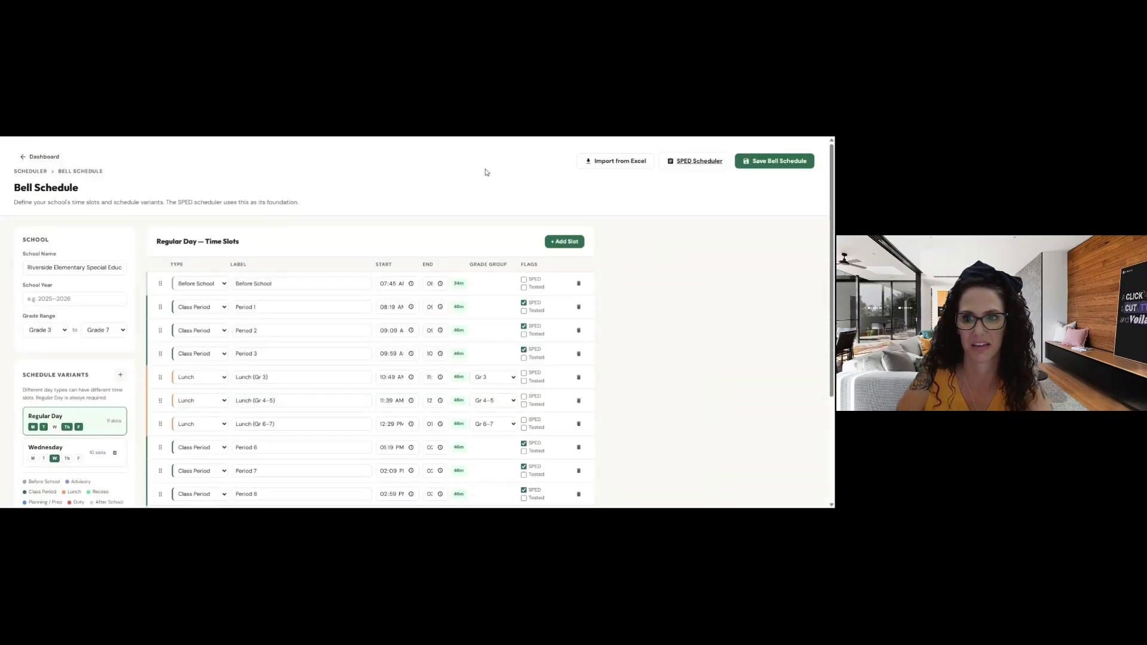
{"action": "scroll", "coordinate": [485, 173], "scroll_direction": "down", "scroll_amount": 2}
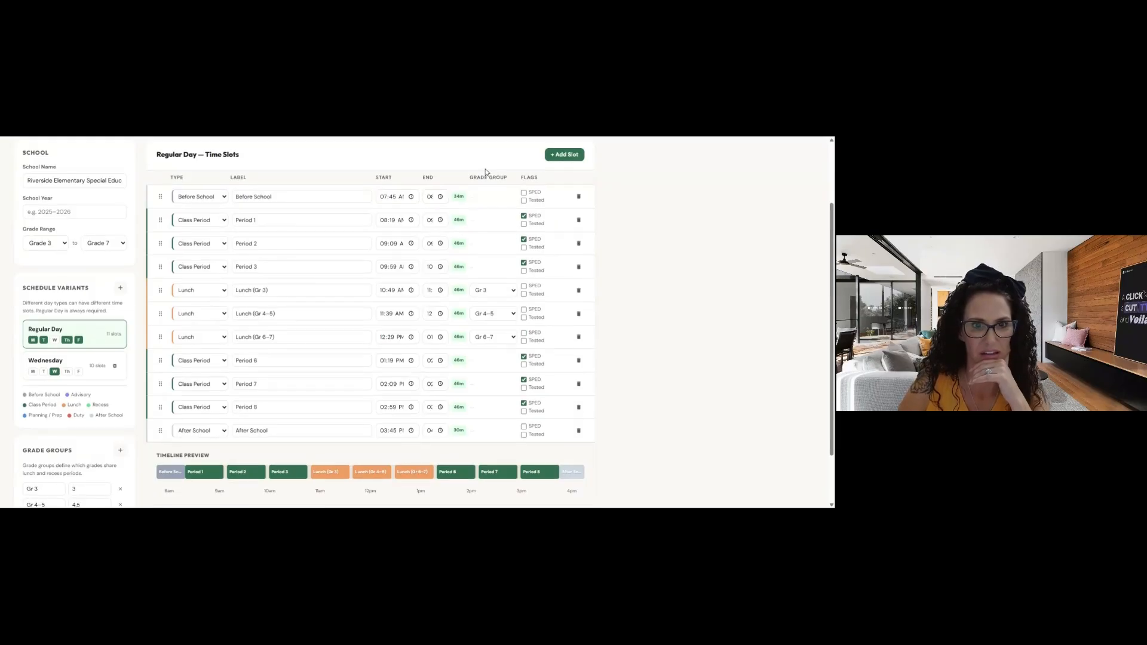
{"action": "scroll", "coordinate": [485, 173], "scroll_direction": "up", "scroll_amount": 1}
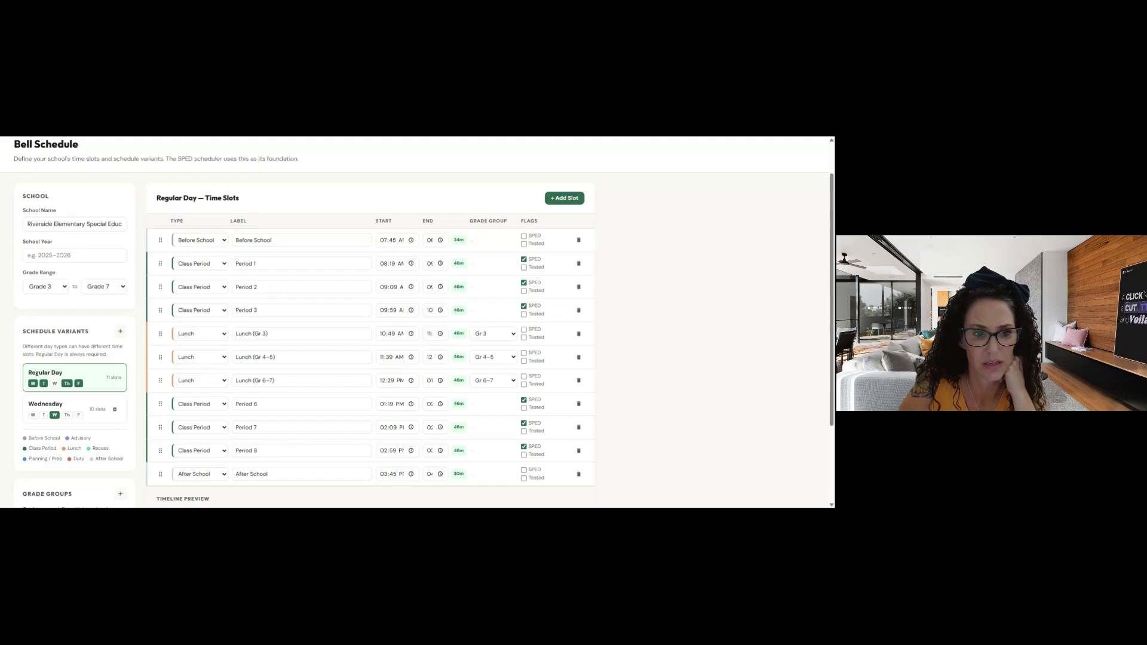
{"action": "scroll", "coordinate": [624, 270], "scroll_direction": "down", "scroll_amount": 1}
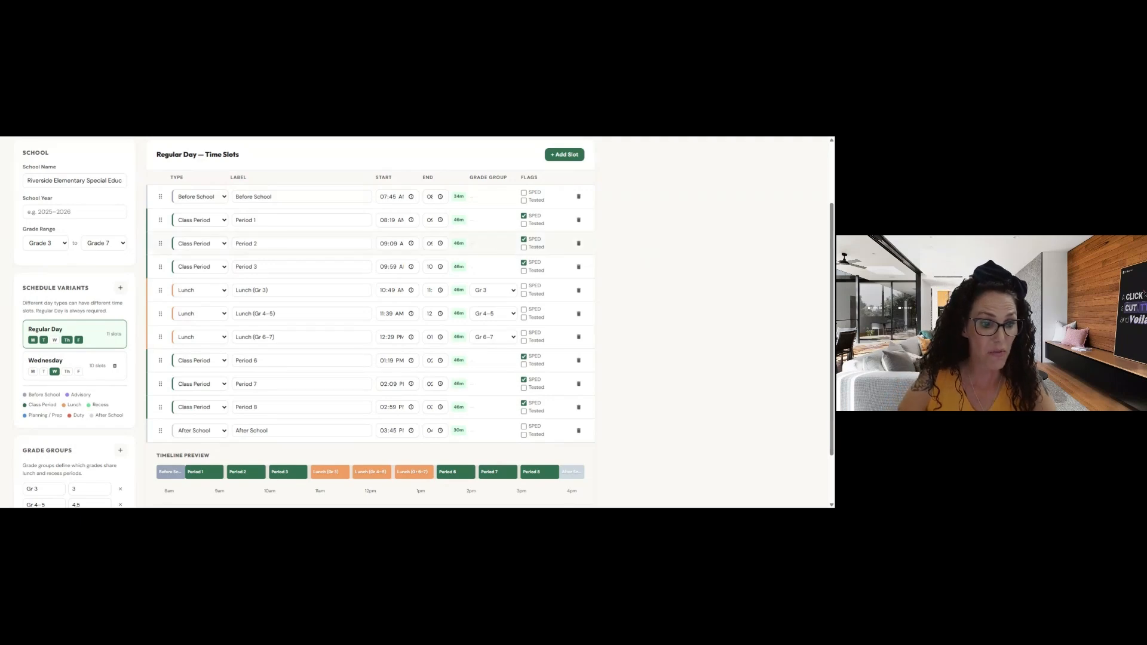
{"action": "scroll", "coordinate": [108, 301], "scroll_direction": "down", "scroll_amount": 2}
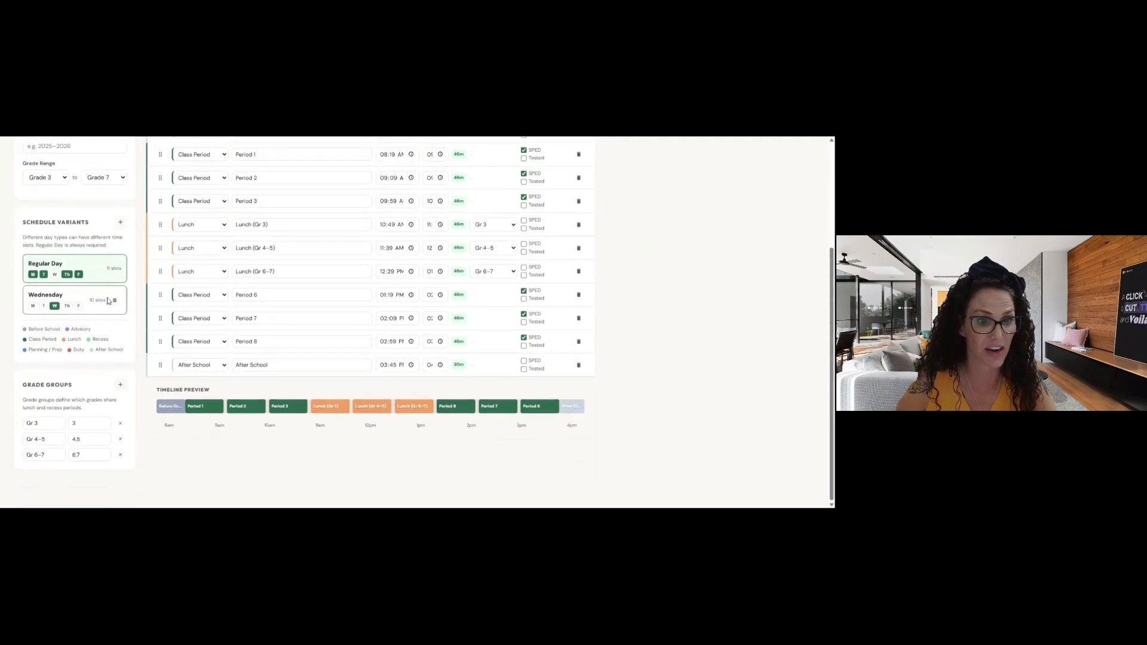
{"action": "scroll", "coordinate": [452, 308], "scroll_direction": "up", "scroll_amount": 3}
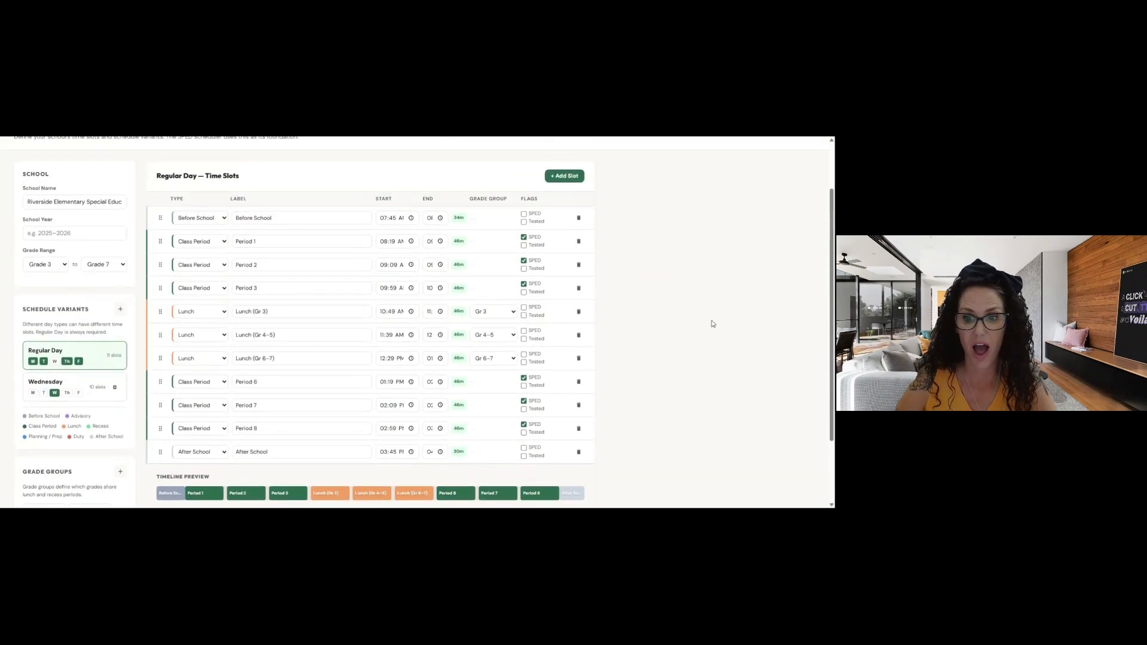
{"action": "scroll", "coordinate": [712, 323], "scroll_direction": "down", "scroll_amount": 3}
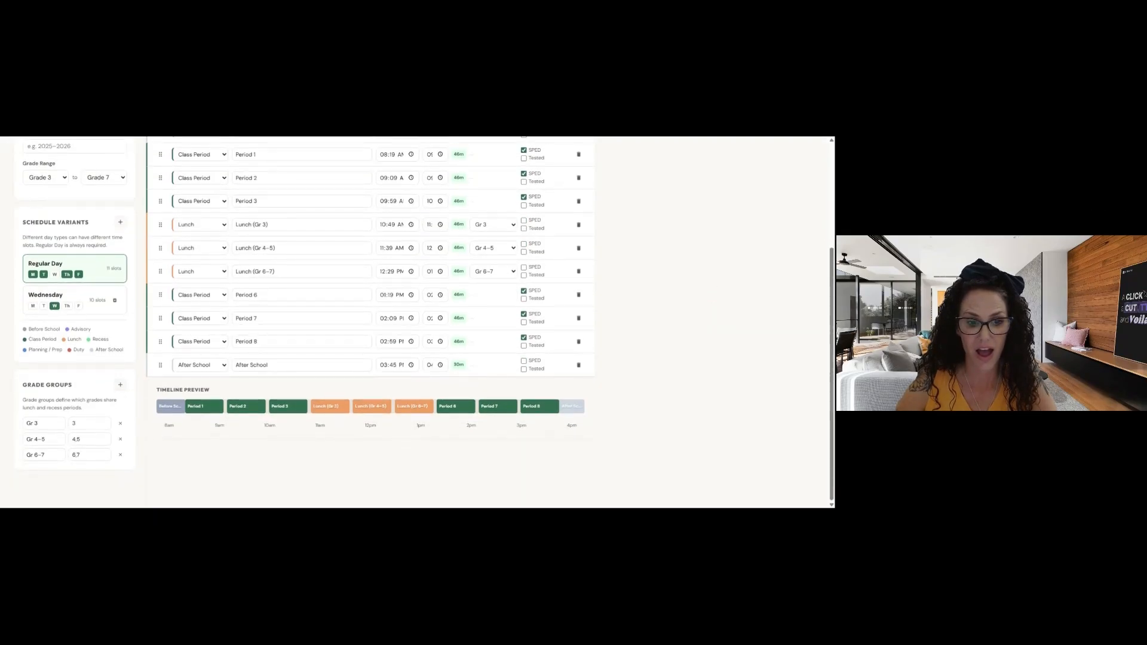
{"action": "scroll", "coordinate": [712, 323], "scroll_direction": "up", "scroll_amount": 3}
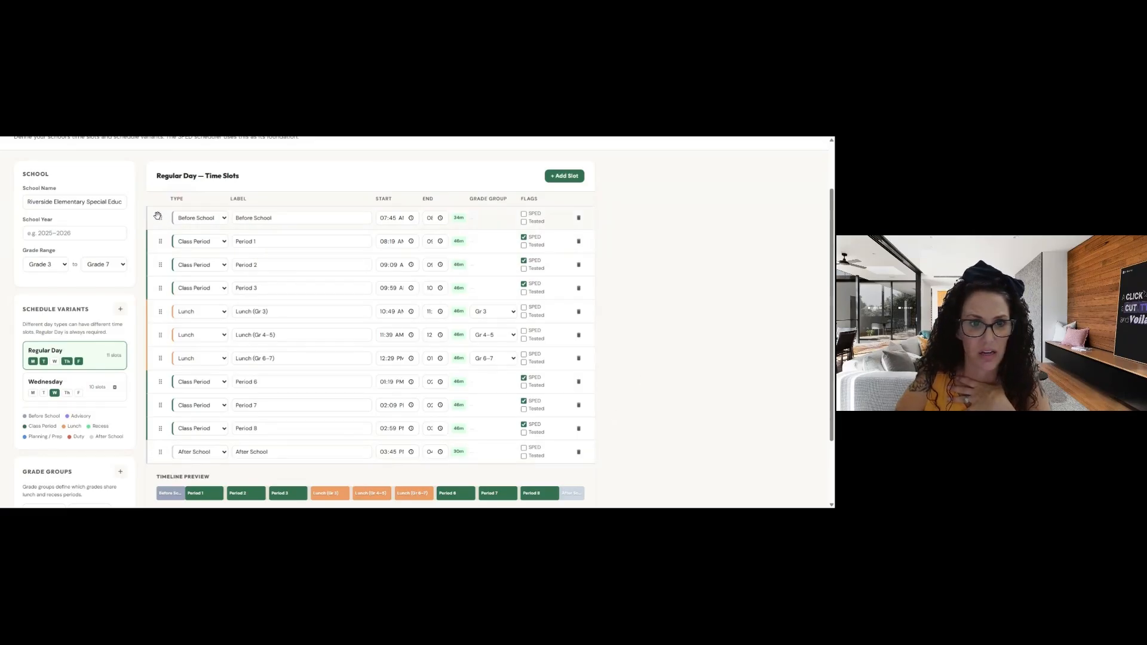
{"action": "mouse_move", "coordinate": [161, 218]}
{"action": "left_mouse_down"}
{"action": "mouse_move", "coordinate": [216, 223]}
{"action": "mouse_move", "coordinate": [158, 251]}
{"action": "mouse_move", "coordinate": [157, 223]}
{"action": "mouse_move", "coordinate": [161, 253]}
{"action": "mouse_move", "coordinate": [160, 215]}
{"action": "left_mouse_up"}
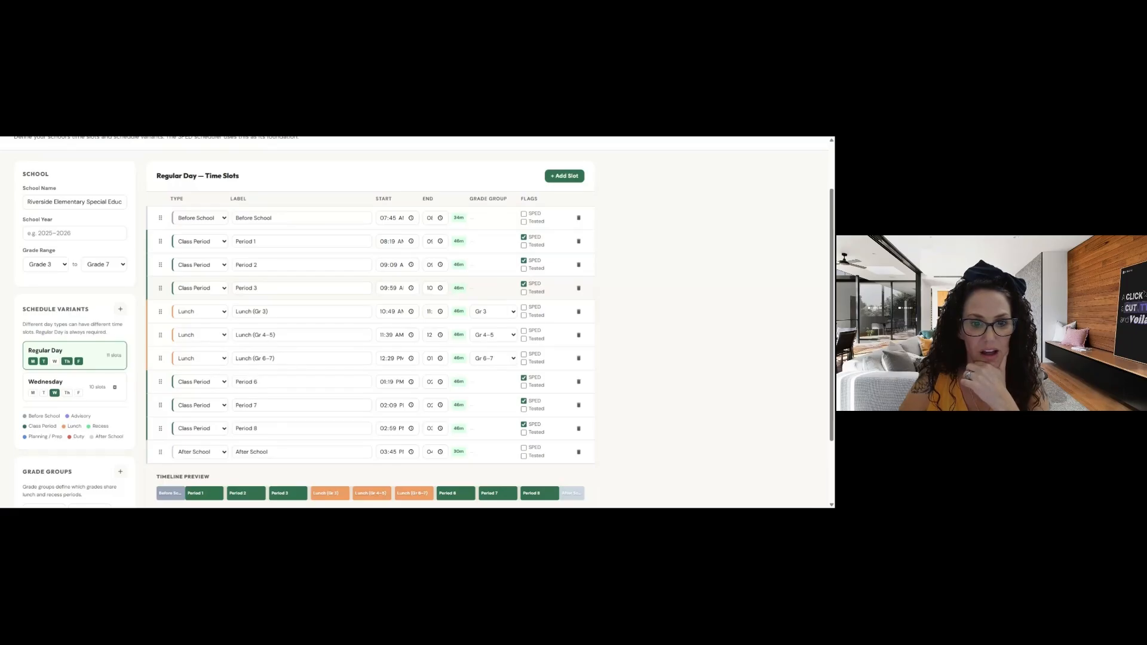
{"action": "scroll", "coordinate": [418, 322], "scroll_direction": "down", "scroll_amount": 1}
{"action": "scroll", "coordinate": [723, 301], "scroll_direction": "up", "scroll_amount": 1}
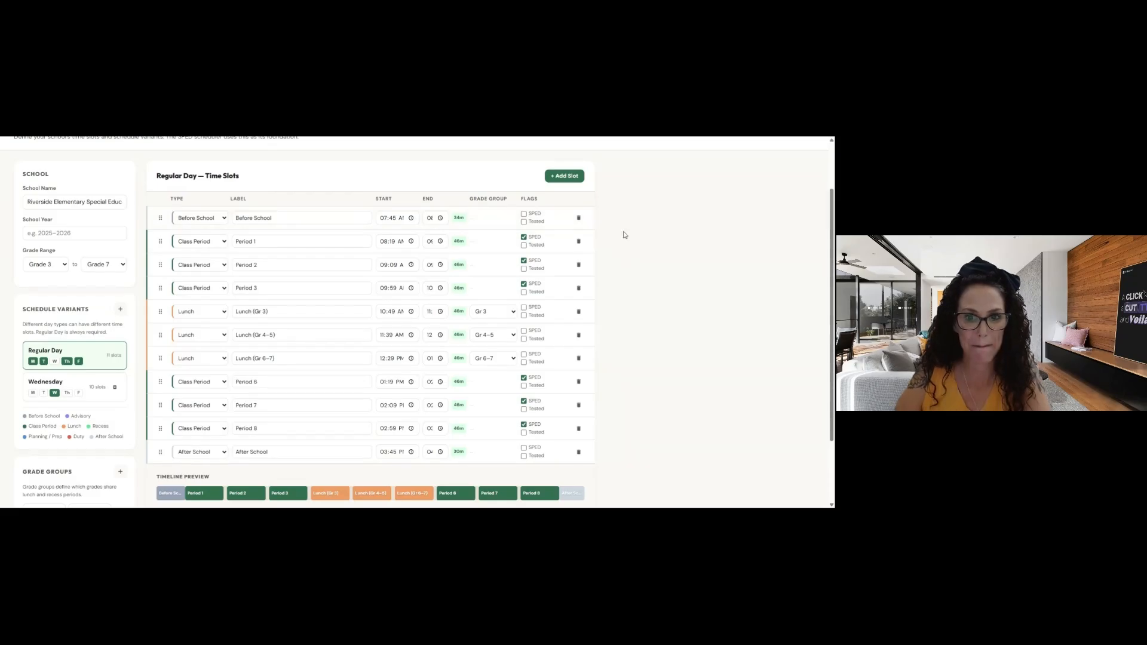
{"action": "scroll", "coordinate": [624, 234], "scroll_direction": "down", "scroll_amount": 2}
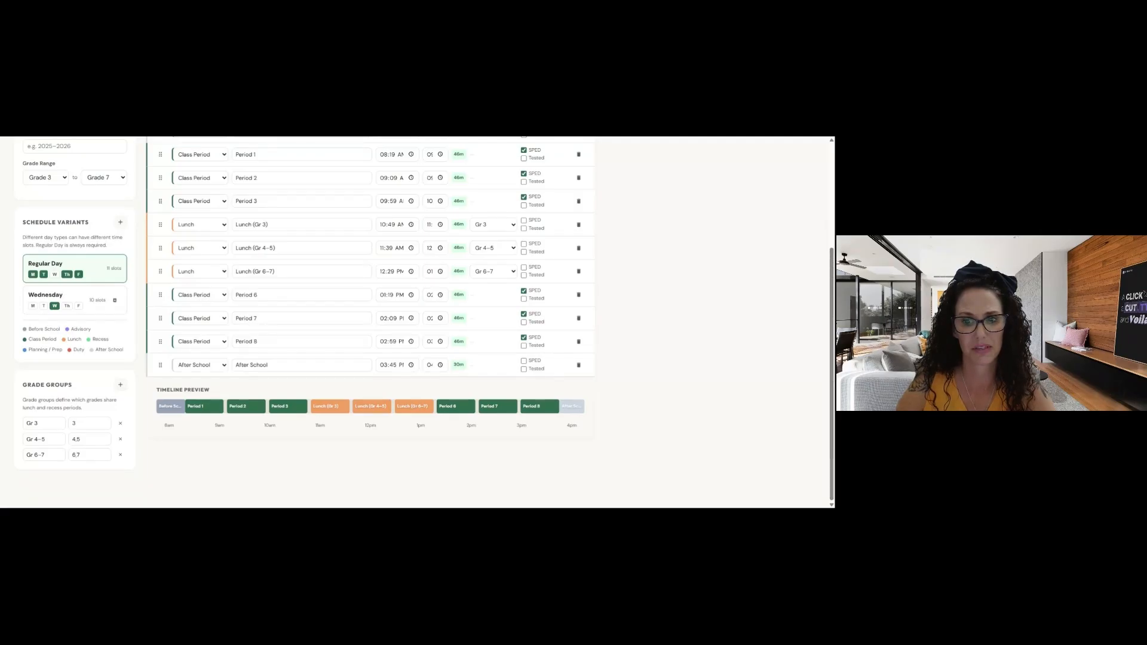
{"action": "scroll", "coordinate": [628, 239], "scroll_direction": "up", "scroll_amount": 5}
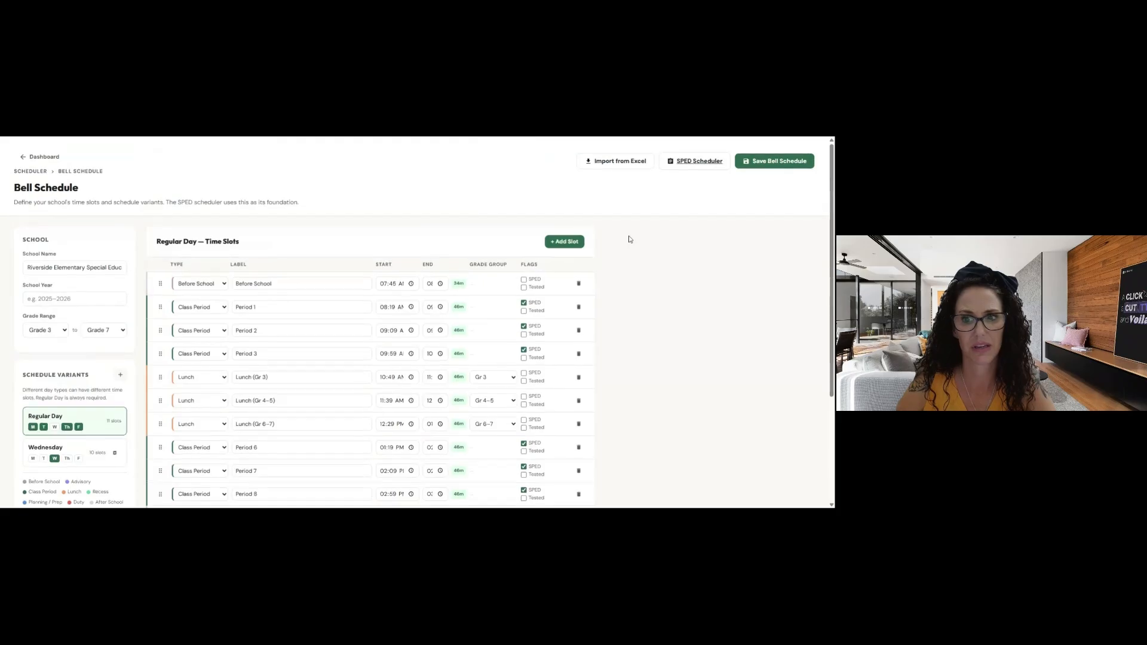
Add a time slot to the Regular Day schedule, label it Club and set its type to After School
{"action": "scroll", "coordinate": [629, 239], "scroll_direction": "down", "scroll_amount": 1}
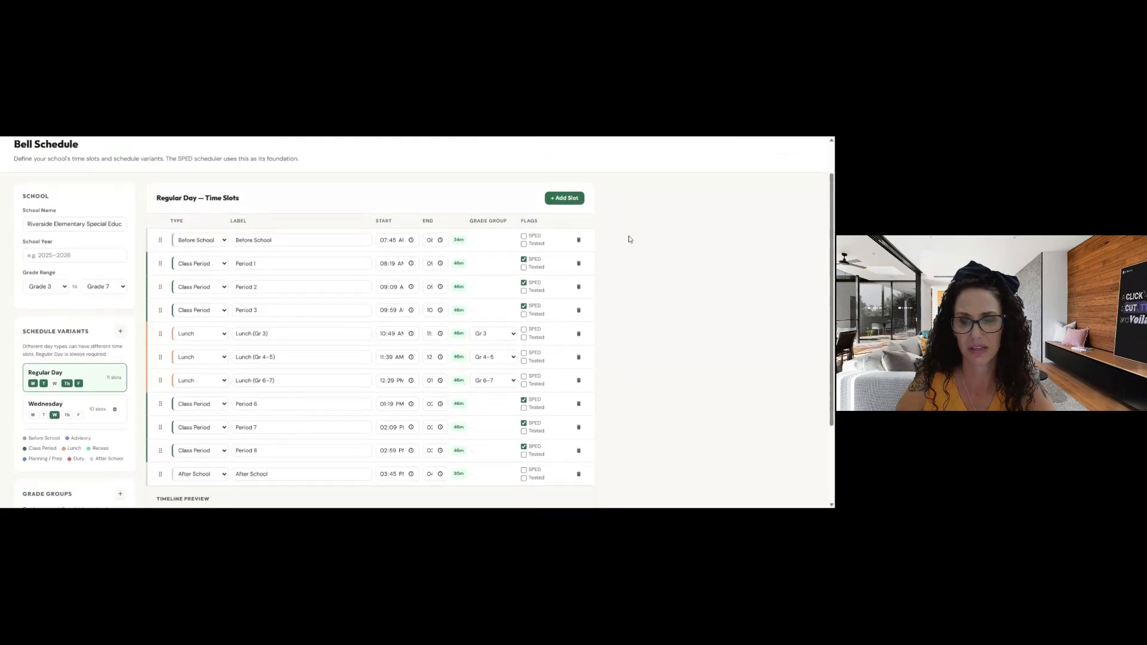
{"action": "left_click", "coordinate": [564, 198]}
{"action": "scroll", "coordinate": [595, 300], "scroll_direction": "down", "scroll_amount": 2}
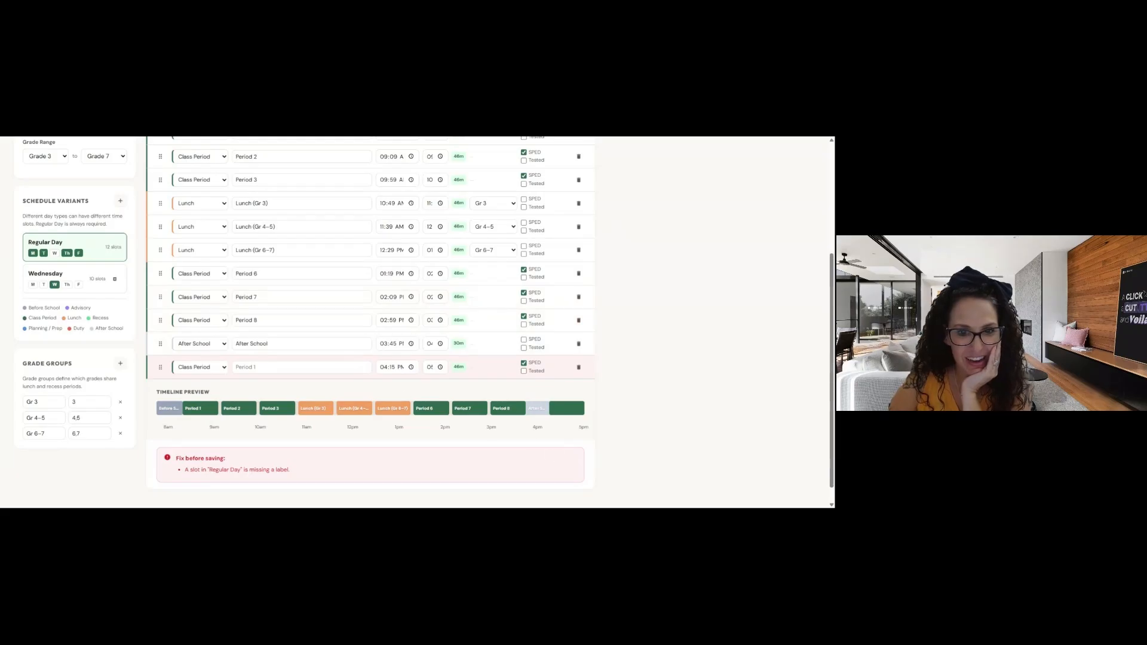
{"action": "left_click", "coordinate": [287, 367]}
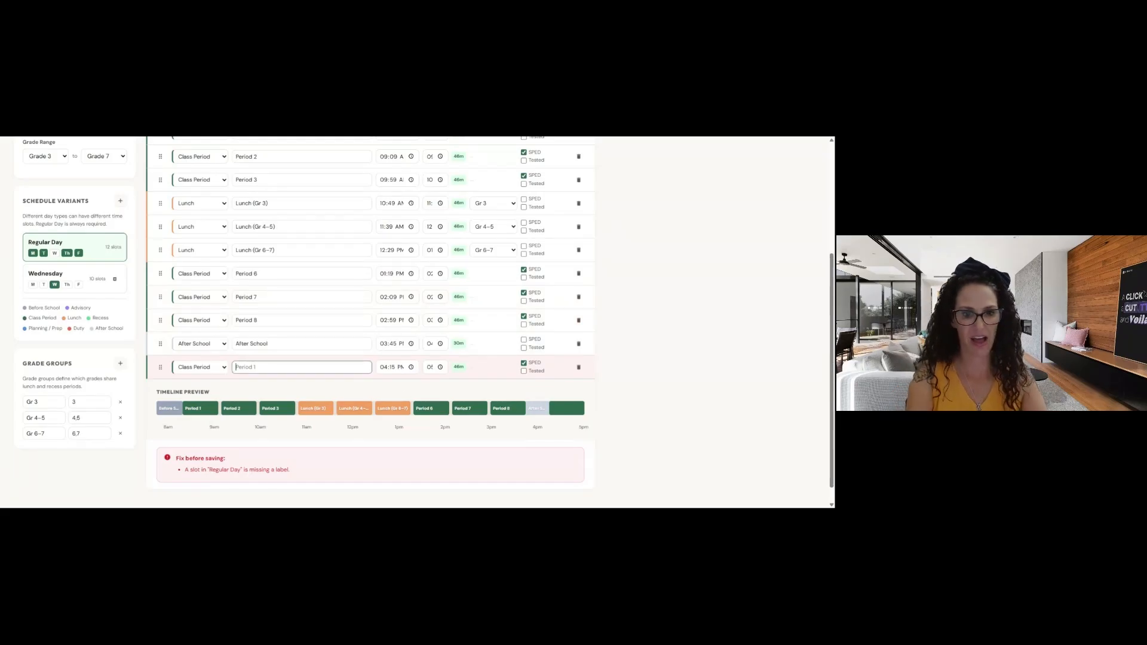
{"action": "type", "text": "Club"}
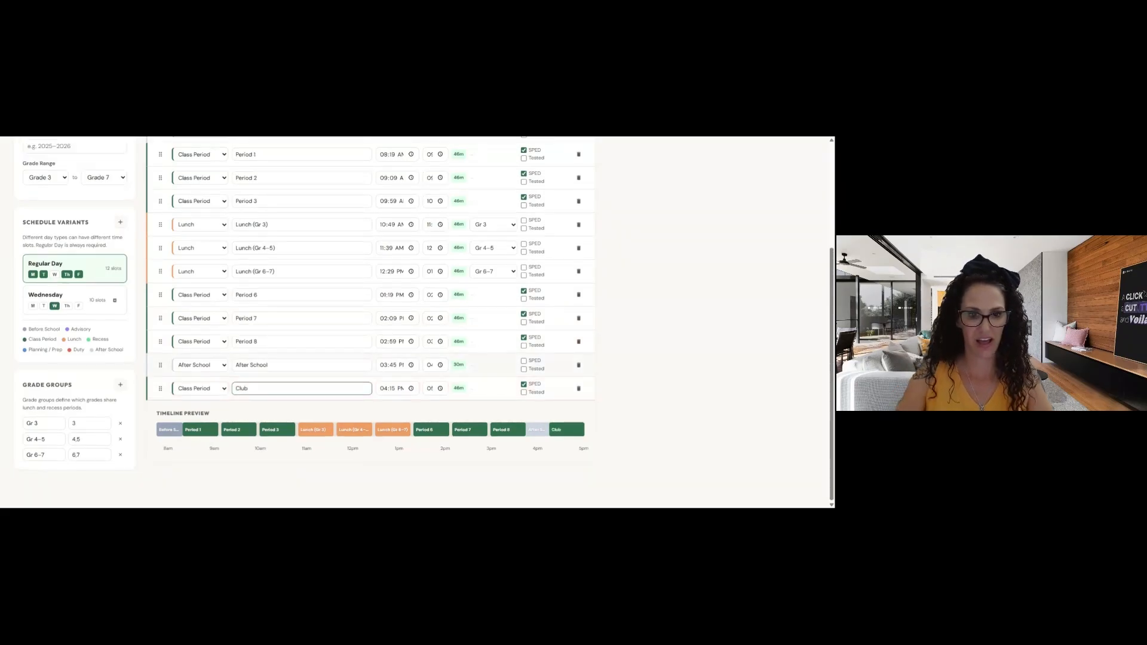
{"action": "left_click", "coordinate": [227, 389]}
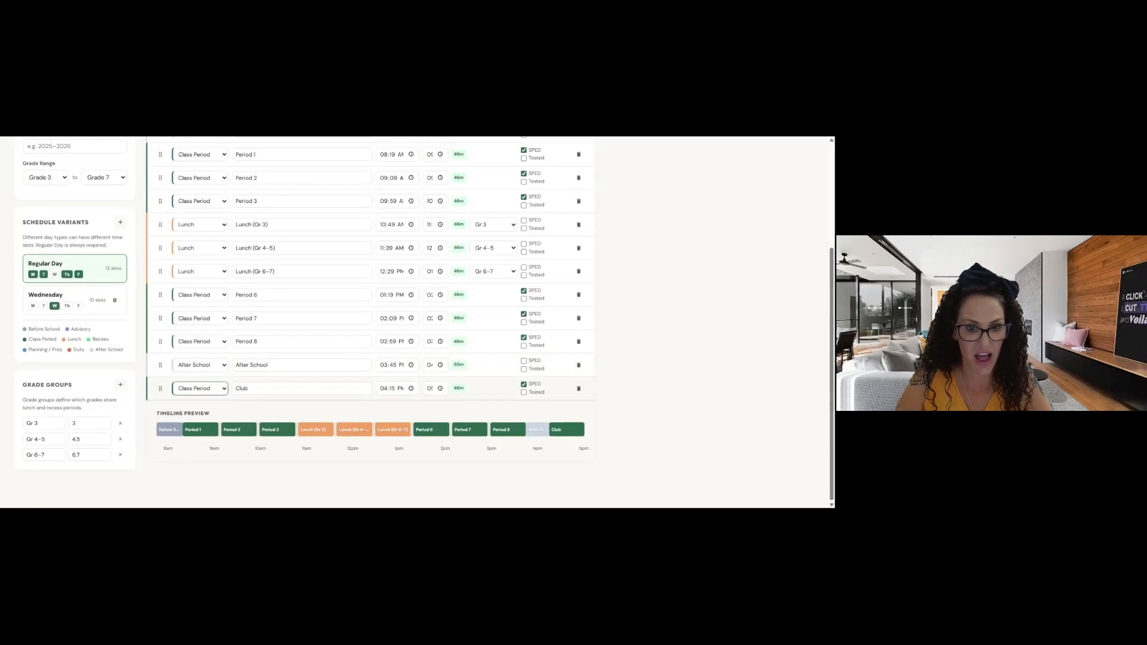
{"action": "left_click", "coordinate": [197, 466]}
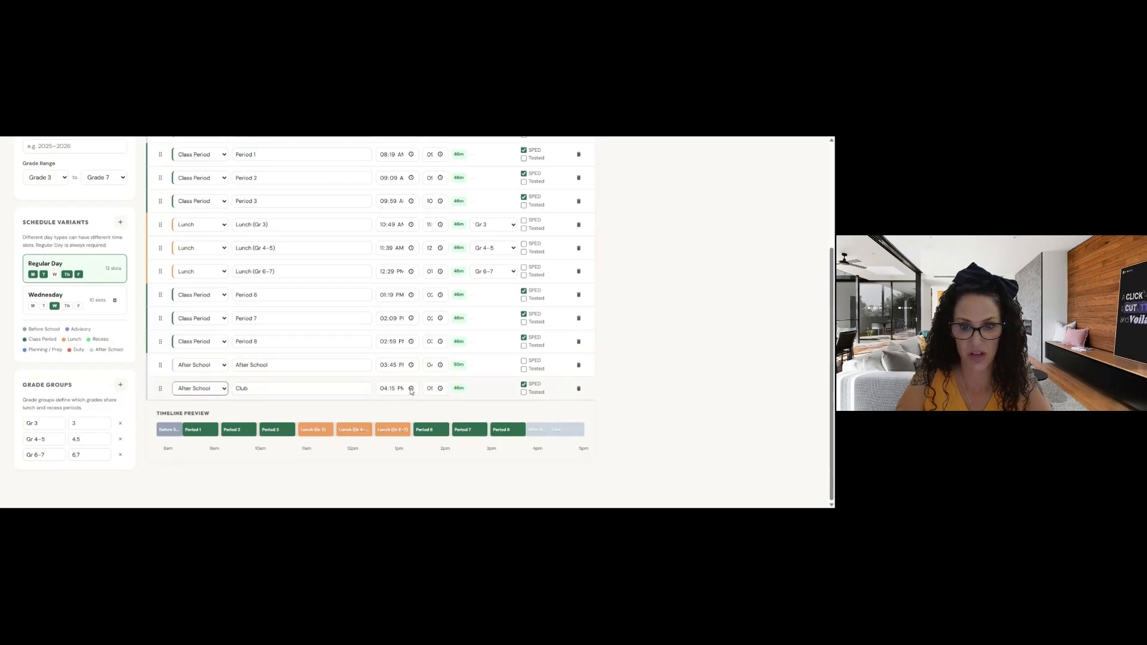
Set the Club slot's start time to 04:00 PM and clear its SPED flag
{"action": "left_click", "coordinate": [410, 390]}
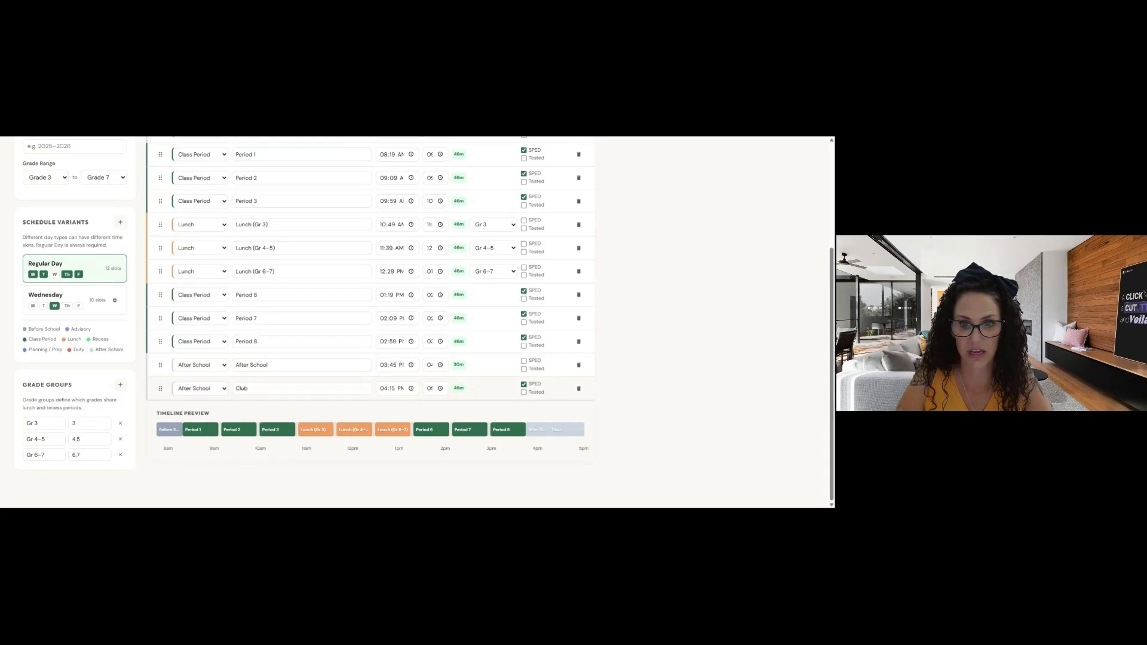
{"action": "left_click", "coordinate": [413, 418]}
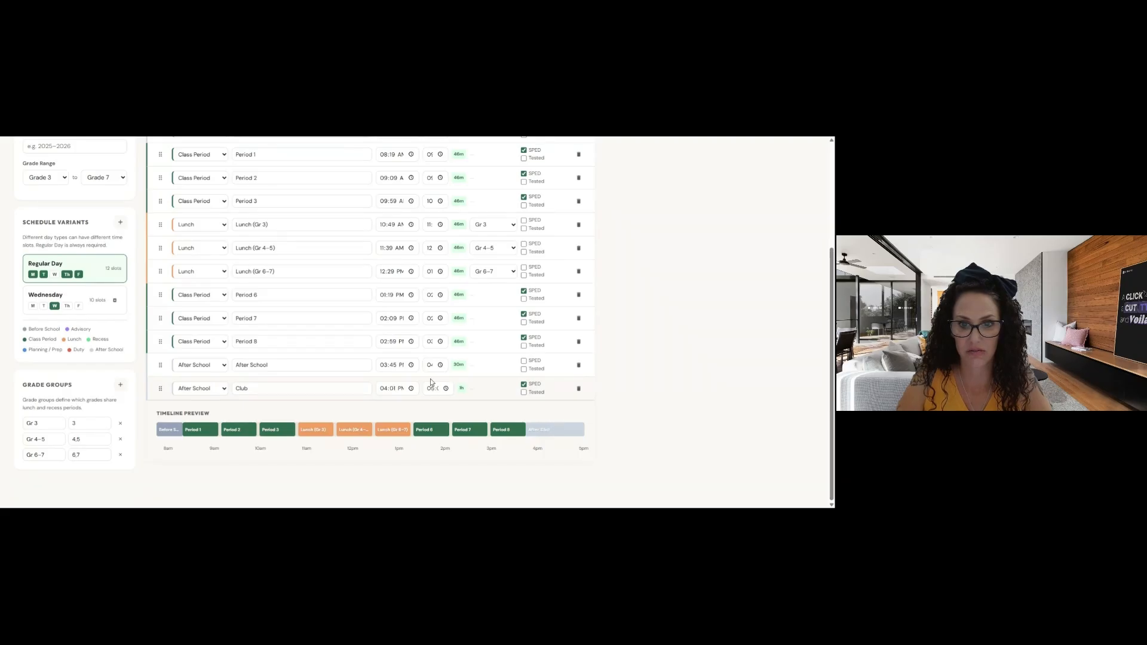
{"action": "key", "text": "Up"}
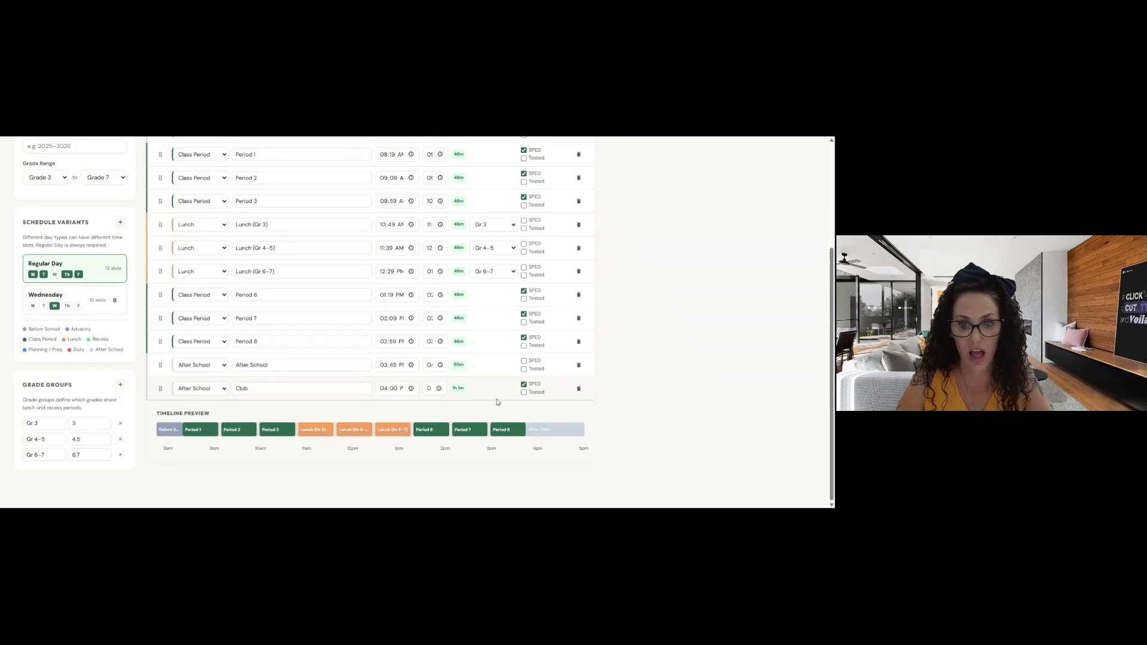
{"action": "left_click", "coordinate": [523, 384]}
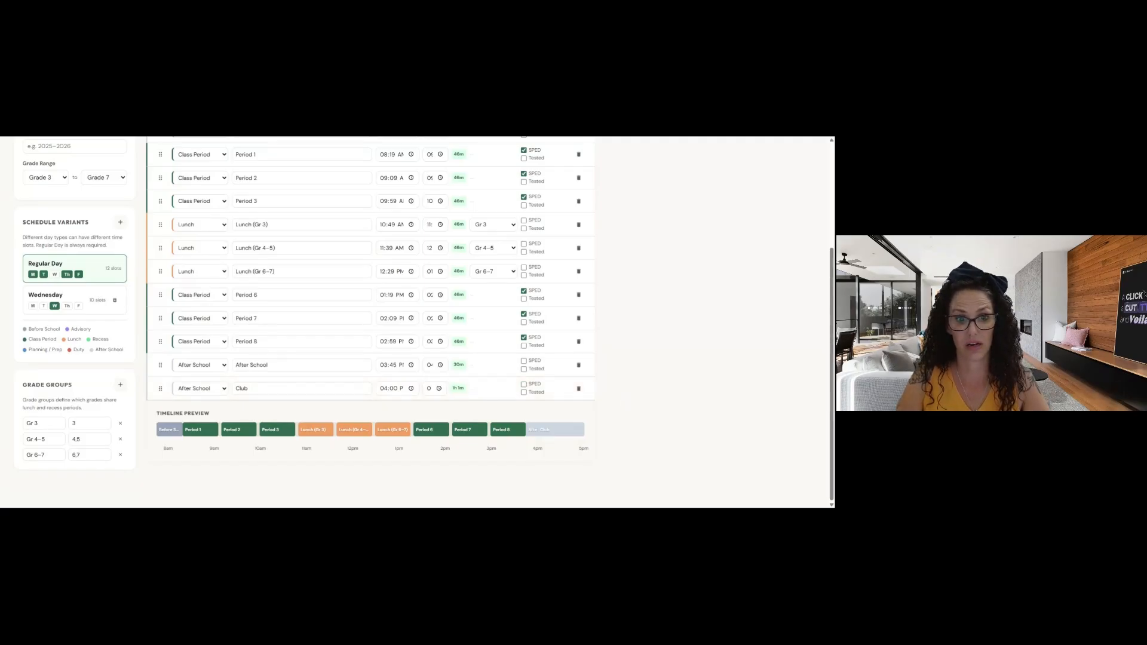
Save the bell schedule and open the SPED Scheduler
{"action": "scroll", "coordinate": [624, 403], "scroll_direction": "up", "scroll_amount": 1}
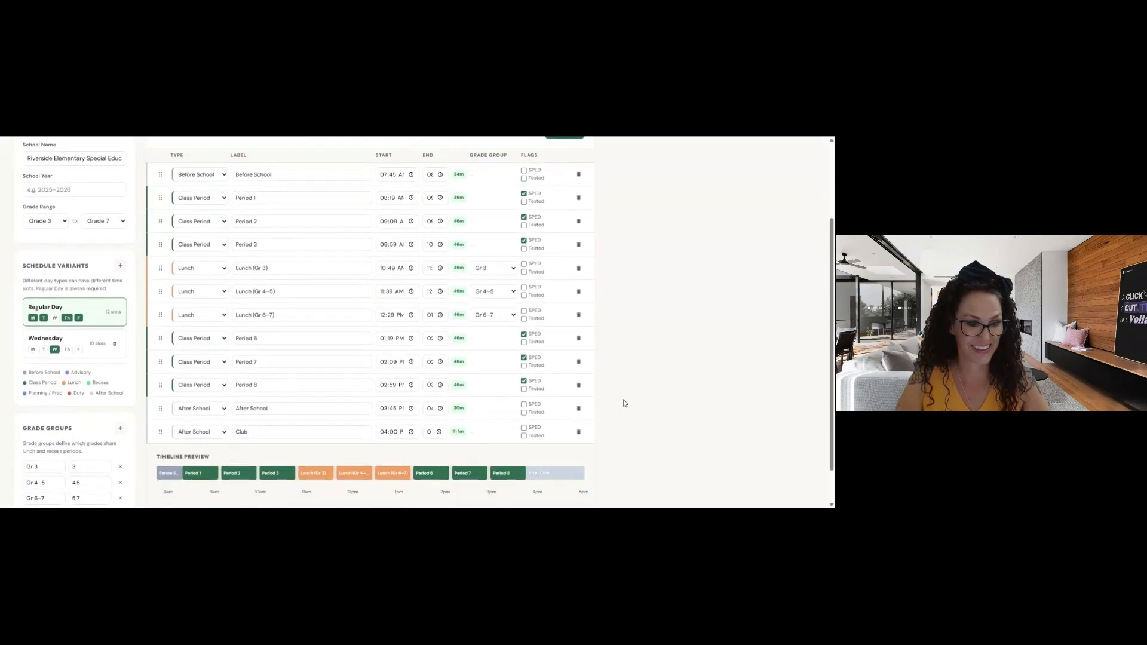
{"action": "scroll", "coordinate": [625, 403], "scroll_direction": "up", "scroll_amount": 2}
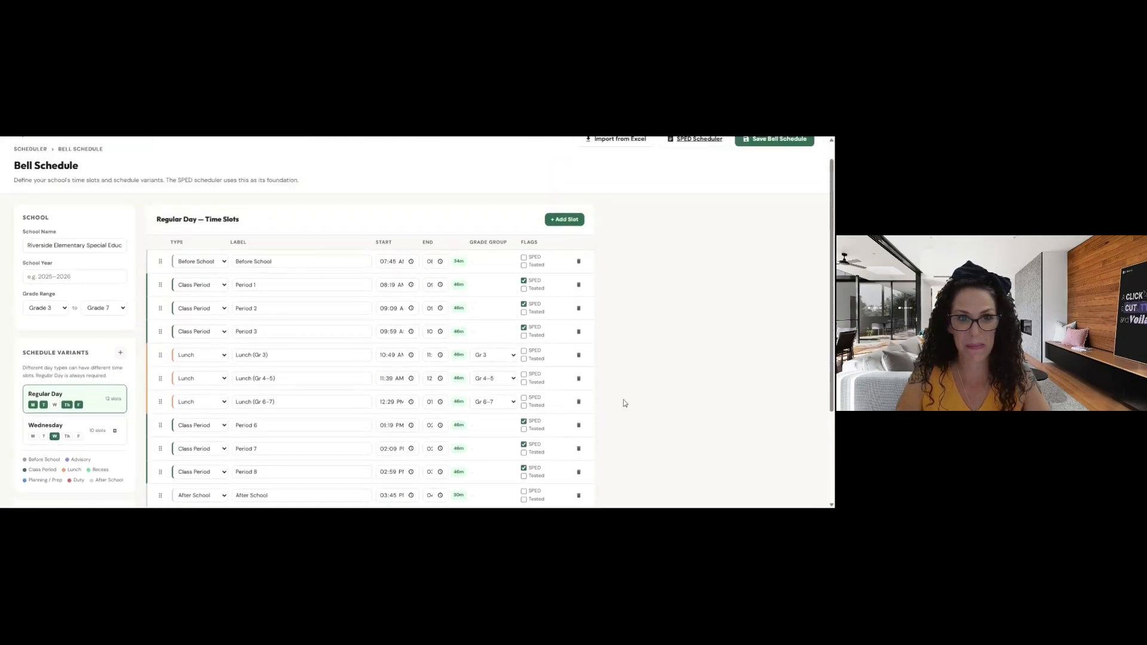
{"action": "scroll", "coordinate": [625, 404], "scroll_direction": "up", "scroll_amount": 1}
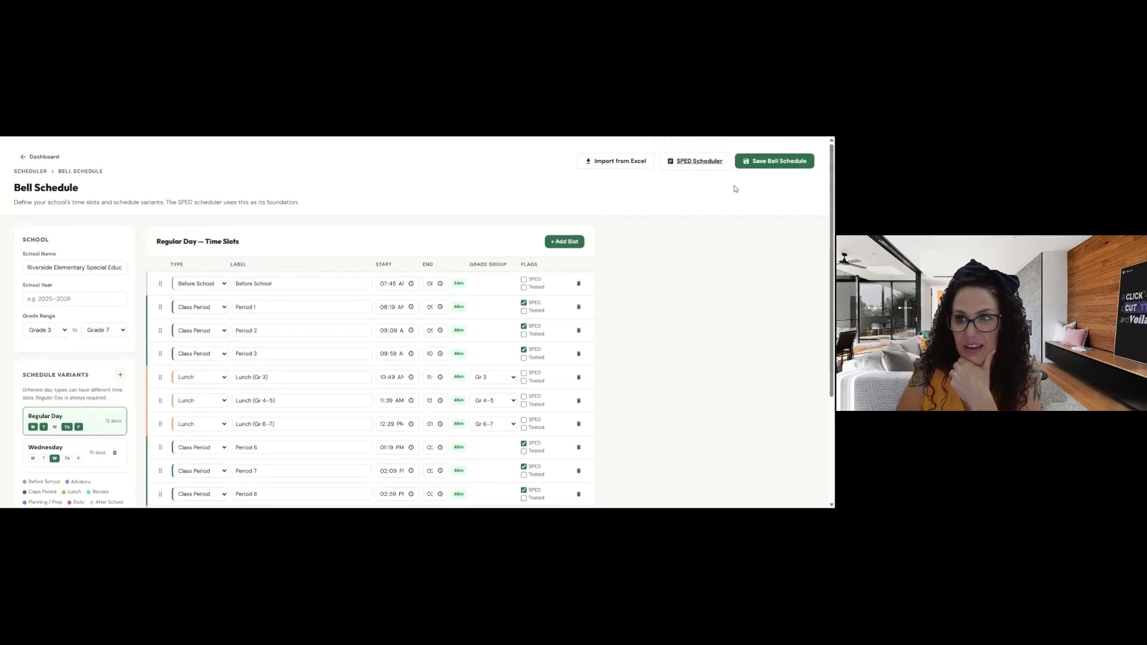
{"action": "left_click", "coordinate": [782, 167]}
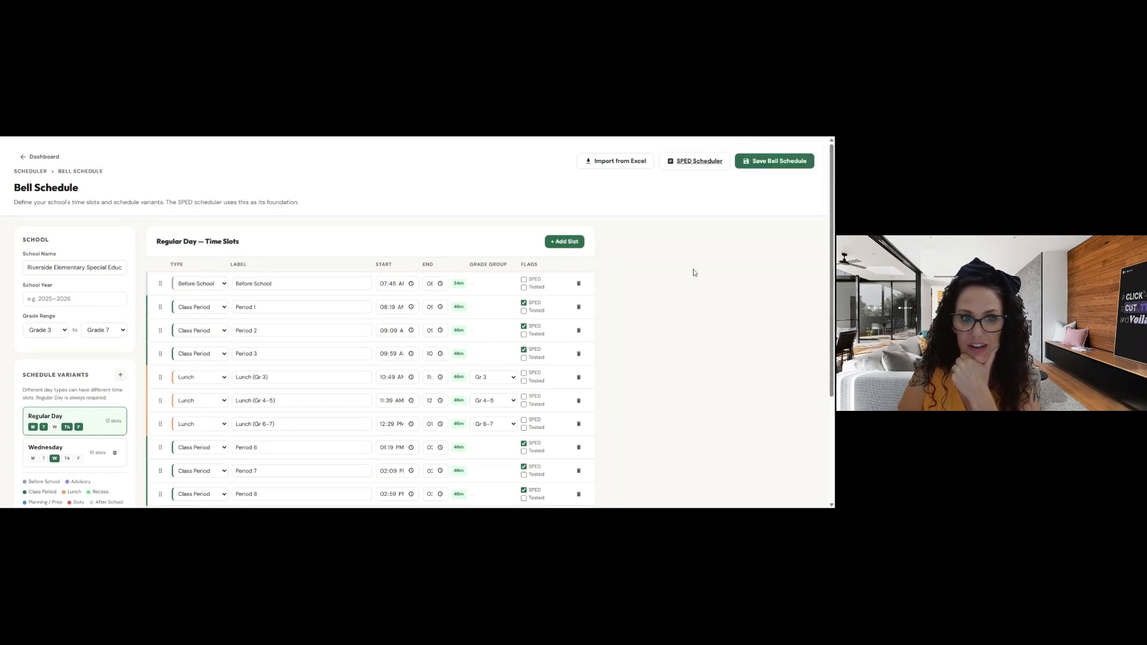
{"action": "left_click", "coordinate": [694, 166]}
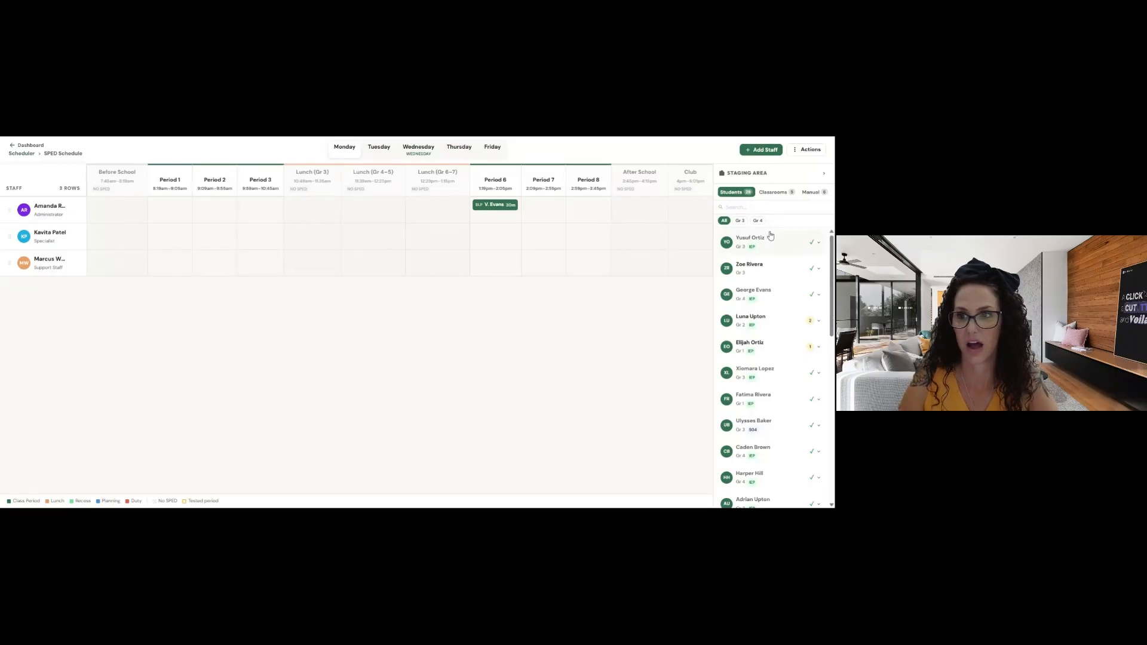
View the Add Staff Row form without adding anyone, and collapse and re-expand the Staging Area
{"action": "left_click", "coordinate": [744, 150]}
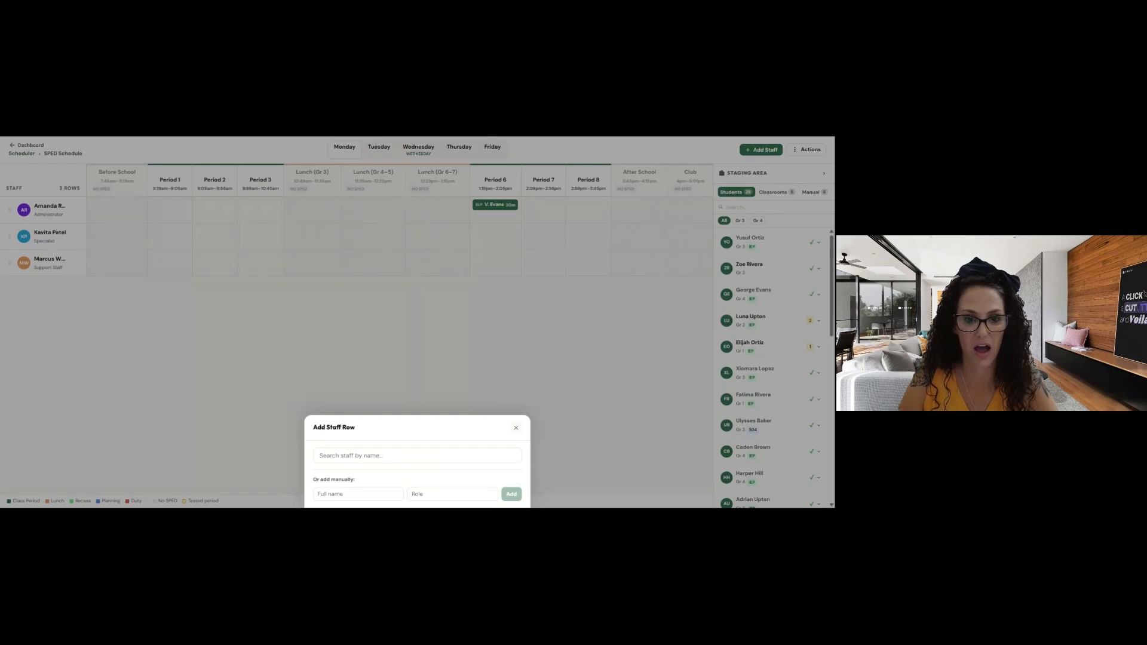
{"action": "left_click", "coordinate": [516, 429]}
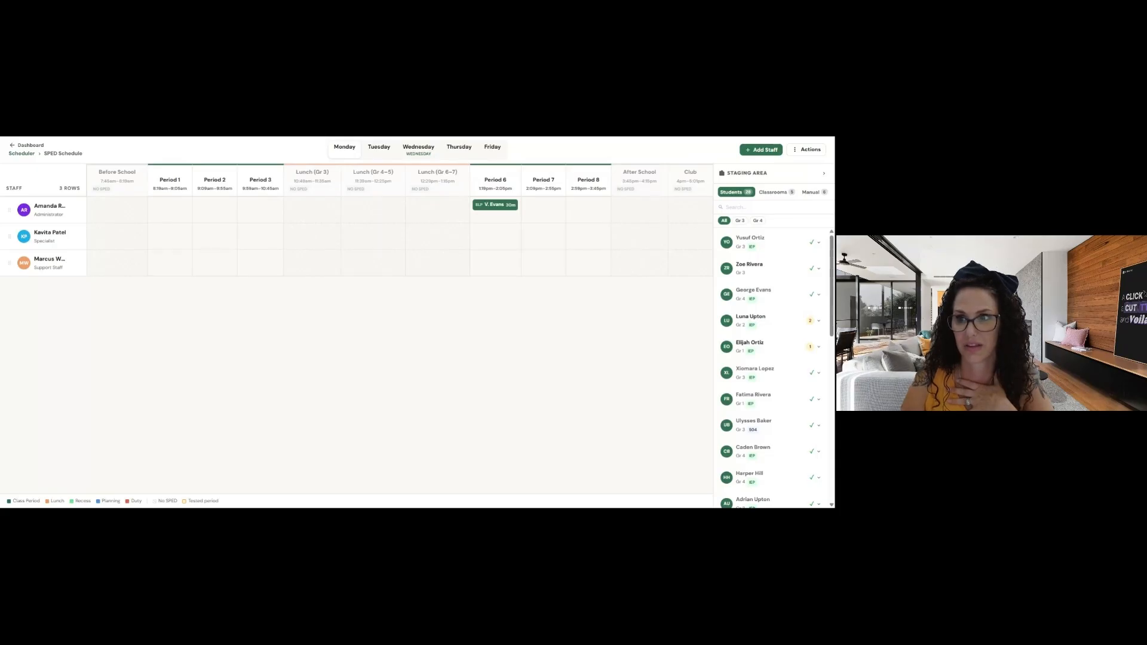
{"action": "left_click", "coordinate": [824, 173]}
{"action": "left_click", "coordinate": [826, 175]}
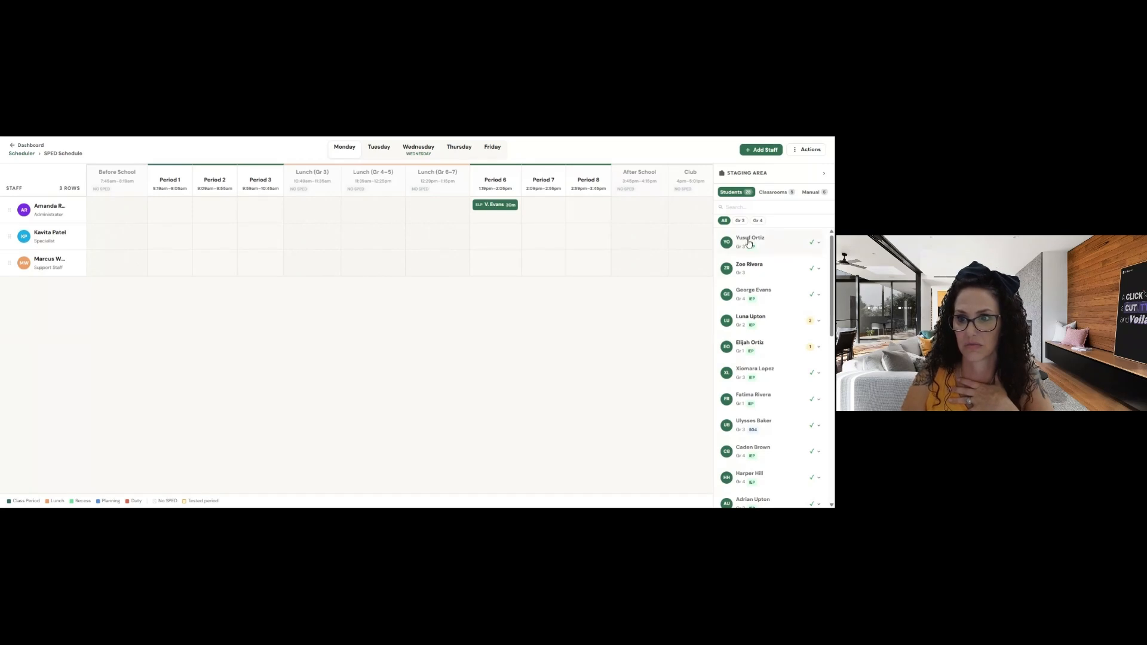
Schedule one of the Grade 2 student's 30-minute Speech-Language Therapy sessions in Period 7 on the Specialist's row
{"action": "left_click", "coordinate": [755, 328]}
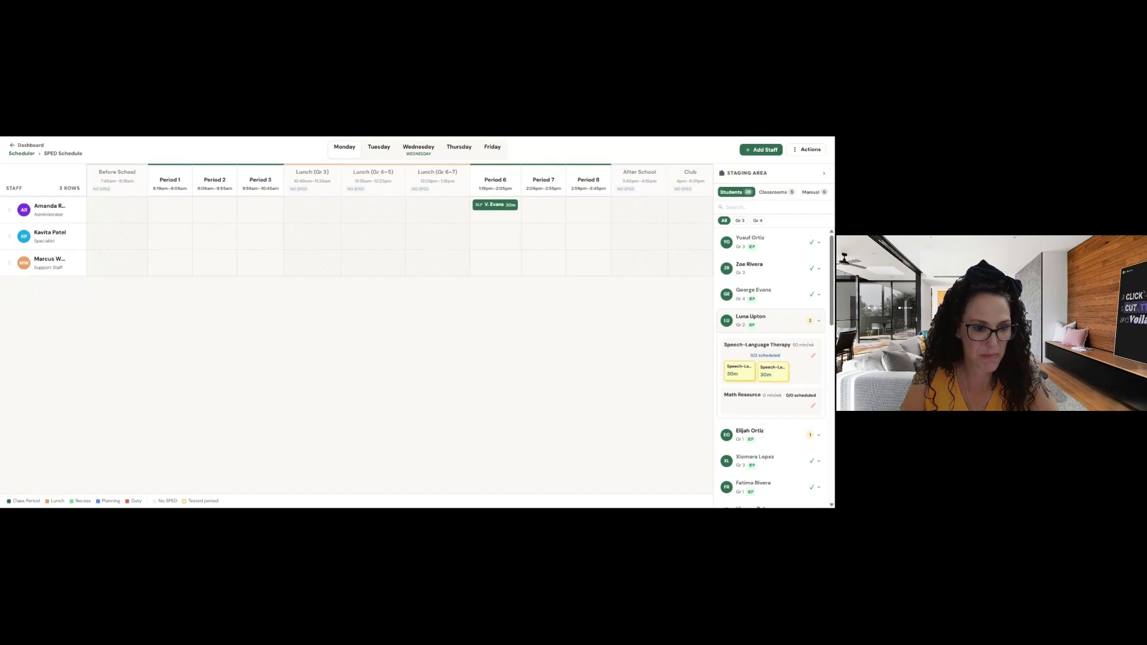
{"action": "left_click_drag", "start_coordinate": [734, 375], "coordinate": [543, 210]}
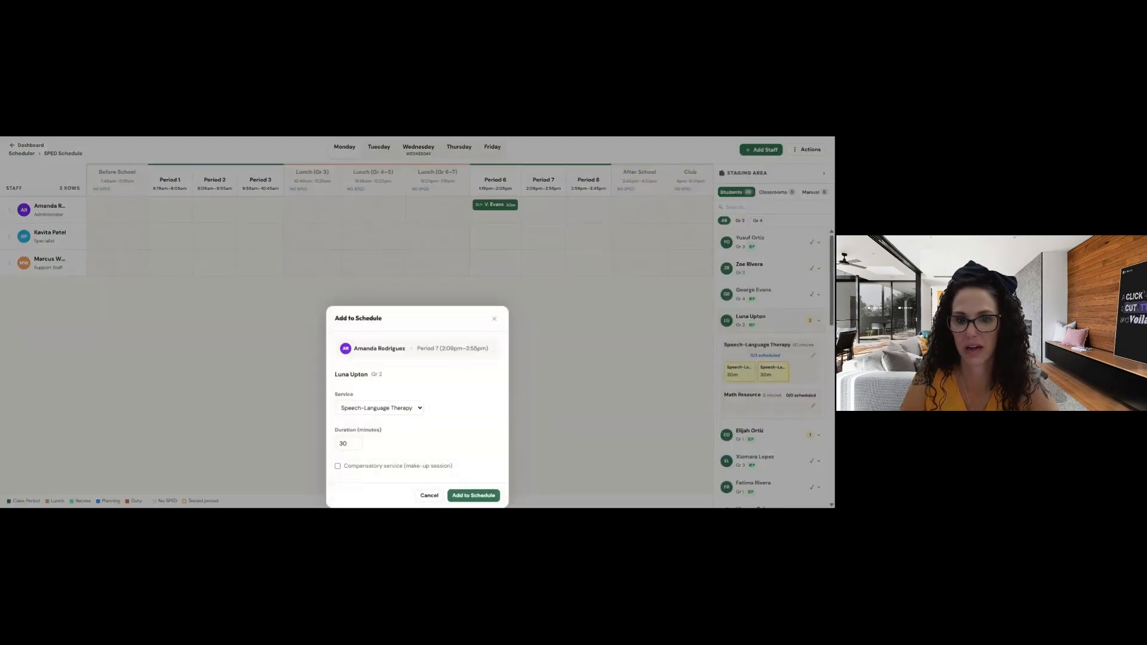
{"action": "left_click", "coordinate": [495, 321]}
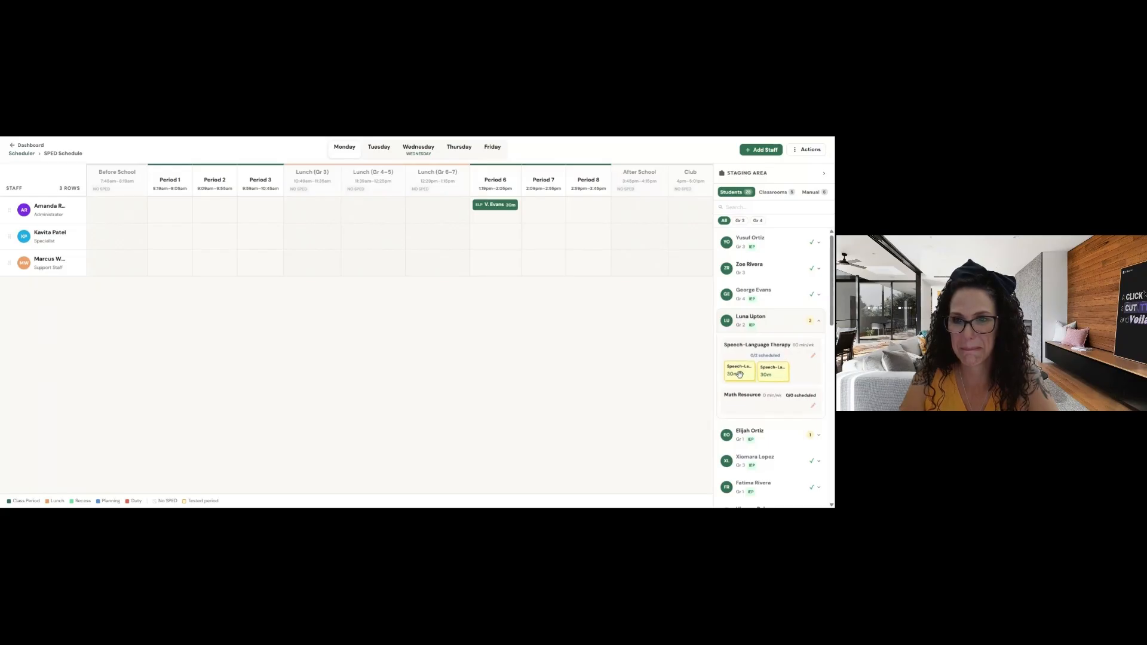
{"action": "left_click_drag", "start_coordinate": [738, 374], "coordinate": [543, 237]}
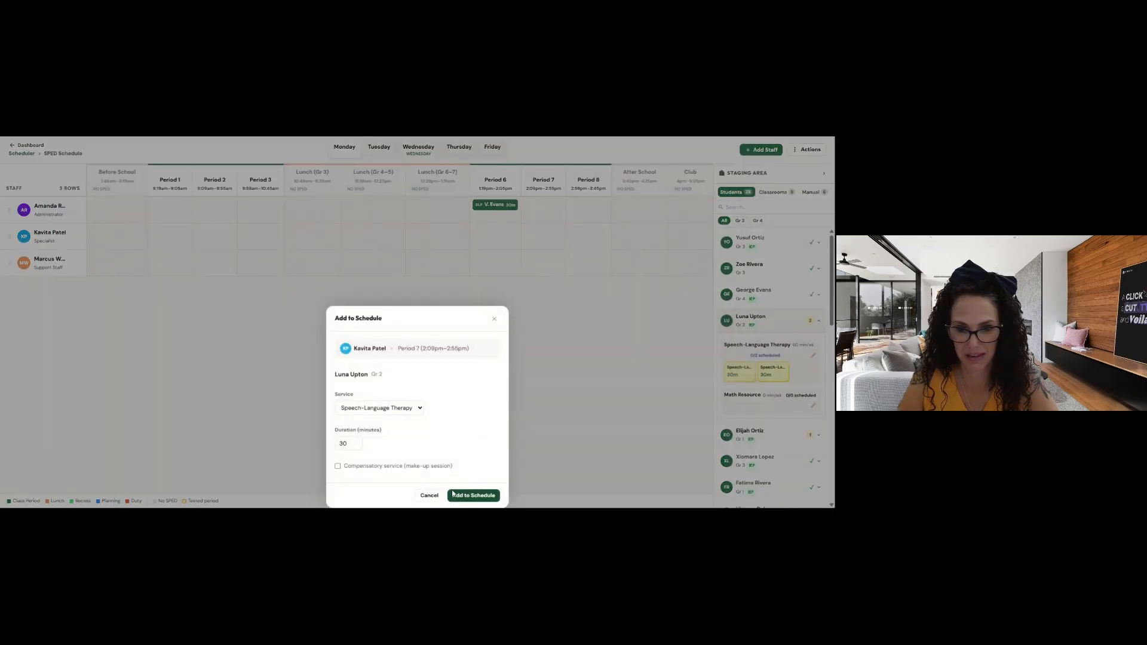
{"action": "left_click", "coordinate": [455, 495]}
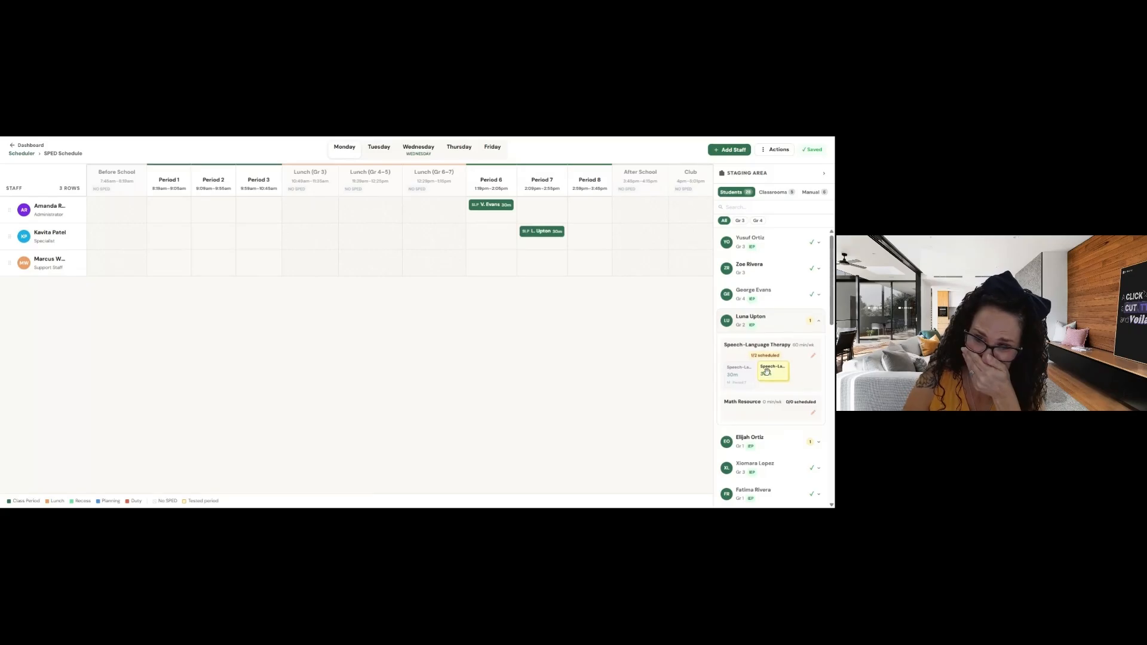
Schedule the Grade 2 student's remaining 30-minute Speech-Language Therapy session in Period 8 on the Specialist's row
{"action": "left_click_drag", "start_coordinate": [765, 367], "coordinate": [590, 236]}
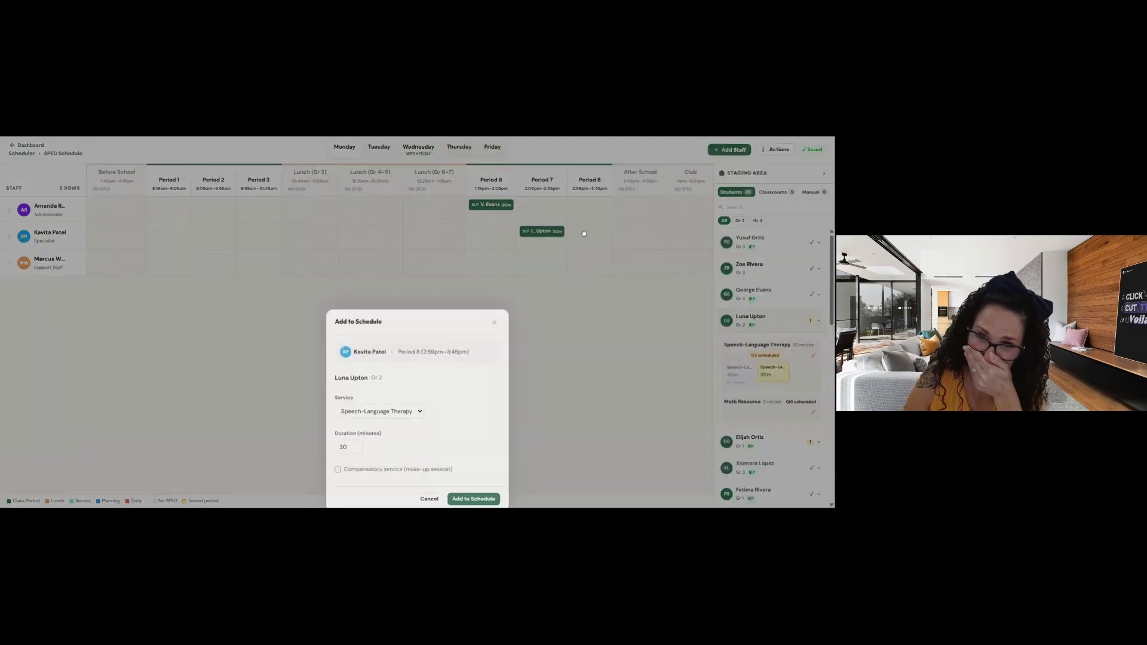
{"action": "left_click", "coordinate": [473, 496]}
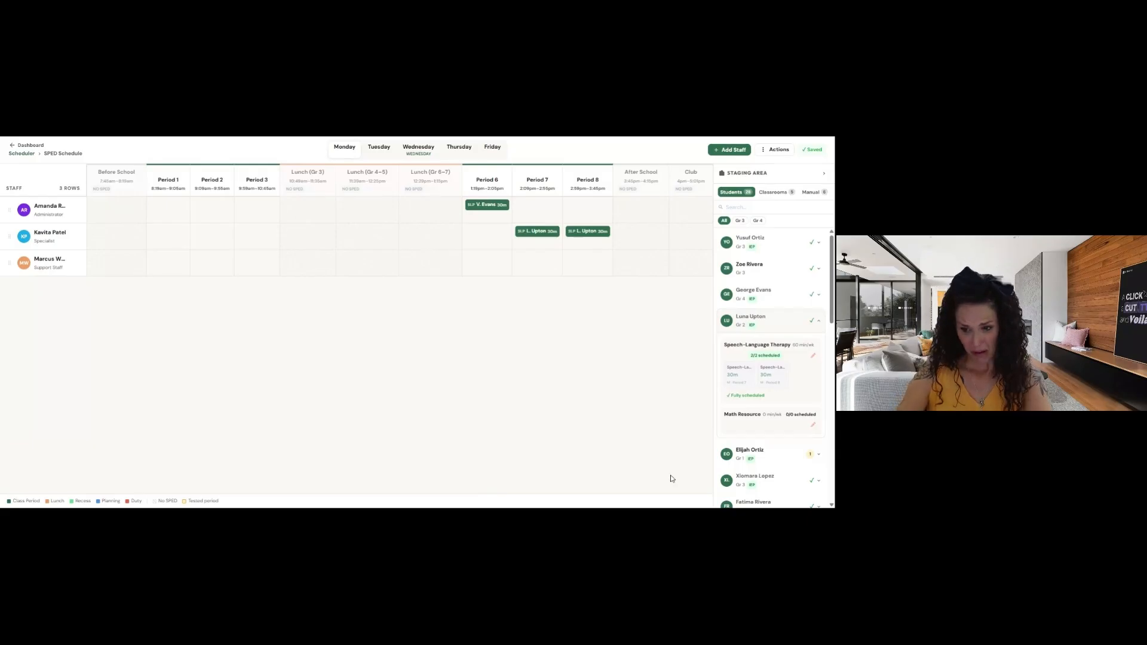
Add a third Speech-Language Therapy session for the Grade 4 student with 60 minutes weekly and set its length to 10 minutes
{"action": "left_click", "coordinate": [760, 459]}
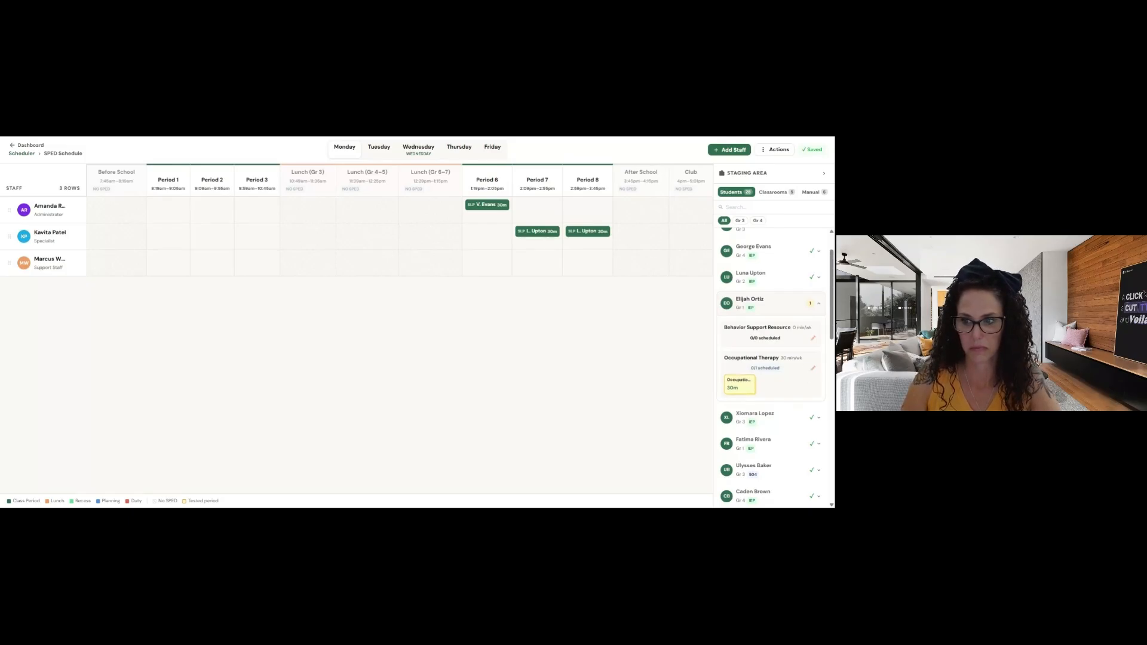
{"action": "scroll", "coordinate": [788, 387], "scroll_direction": "down", "scroll_amount": 5}
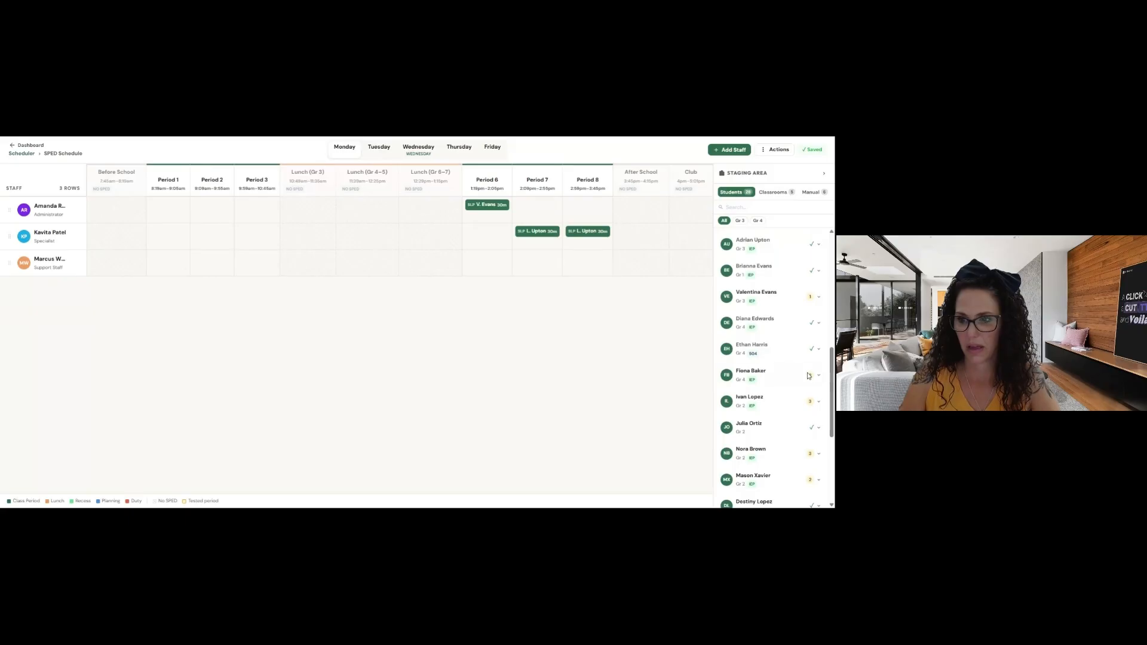
{"action": "left_click", "coordinate": [788, 387]}
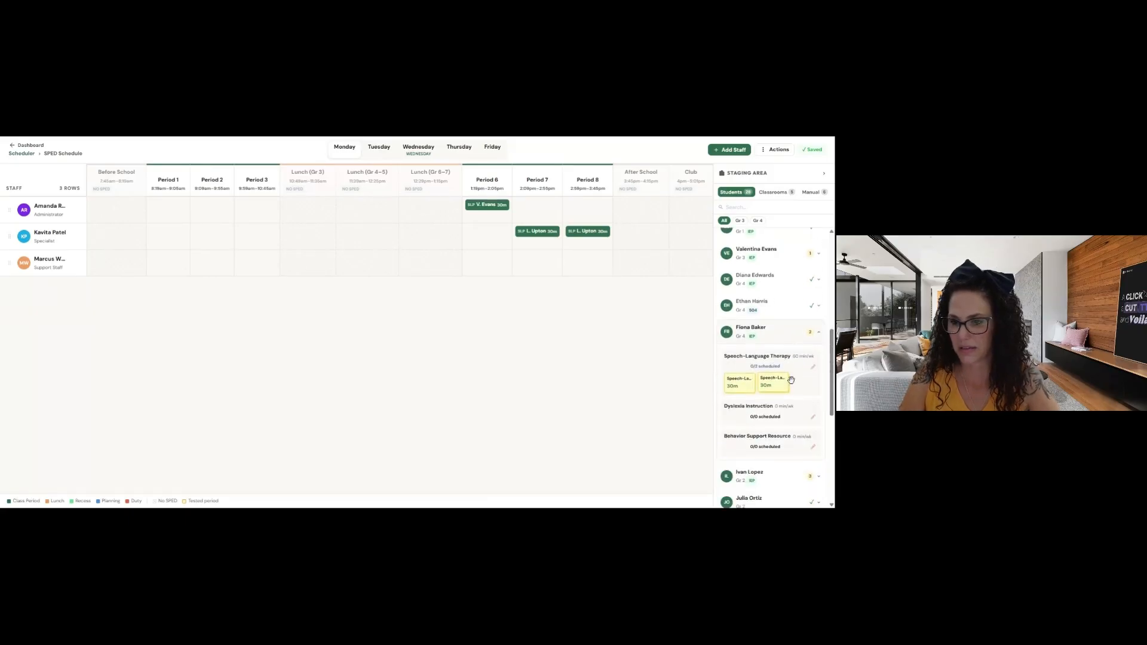
{"action": "left_click", "coordinate": [812, 368]}
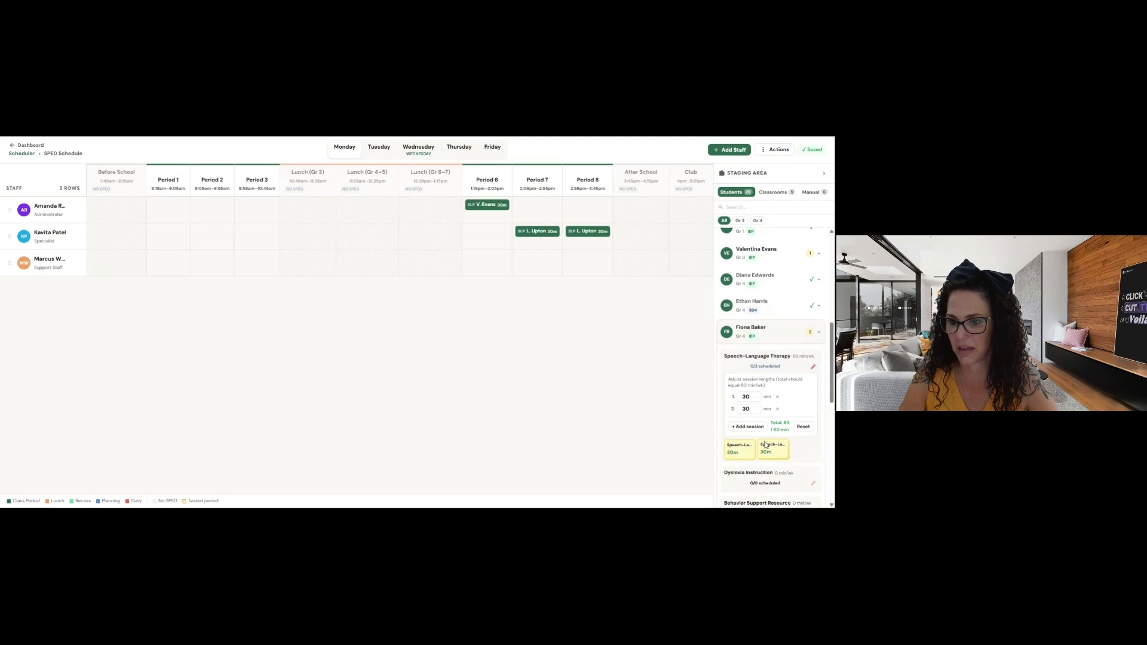
{"action": "left_click", "coordinate": [748, 427]}
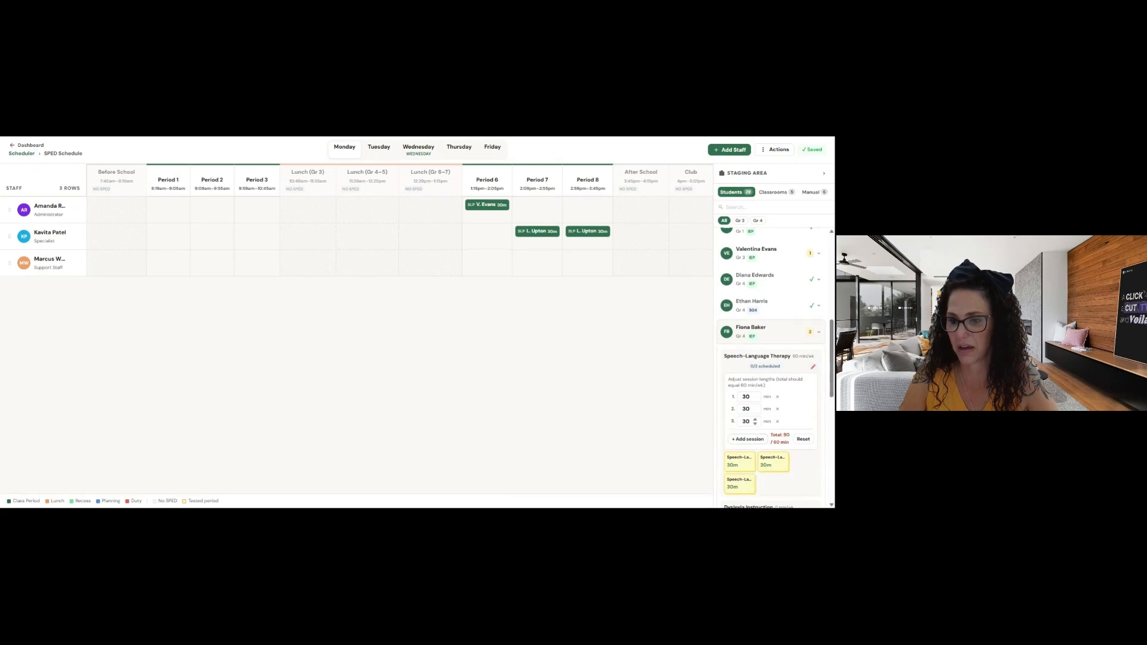
{"action": "left_click", "coordinate": [755, 424]}
{"action": "left_click", "coordinate": [756, 424]}
{"action": "left_click", "coordinate": [755, 424]}
{"action": "left_click", "coordinate": [756, 424]}
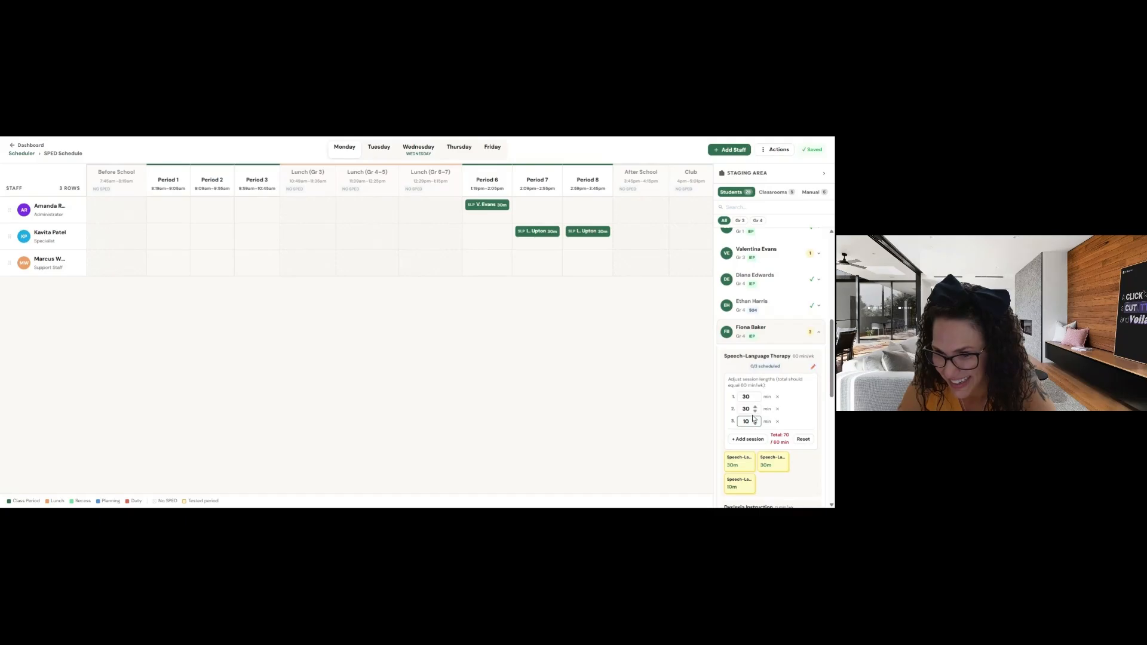
Set the length of the Grade 4 student's second Speech-Language Therapy session to 20 minutes
{"action": "left_click", "coordinate": [756, 412]}
{"action": "left_click", "coordinate": [757, 411]}
{"action": "left_click", "coordinate": [756, 412]}
{"action": "left_click", "coordinate": [755, 408]}
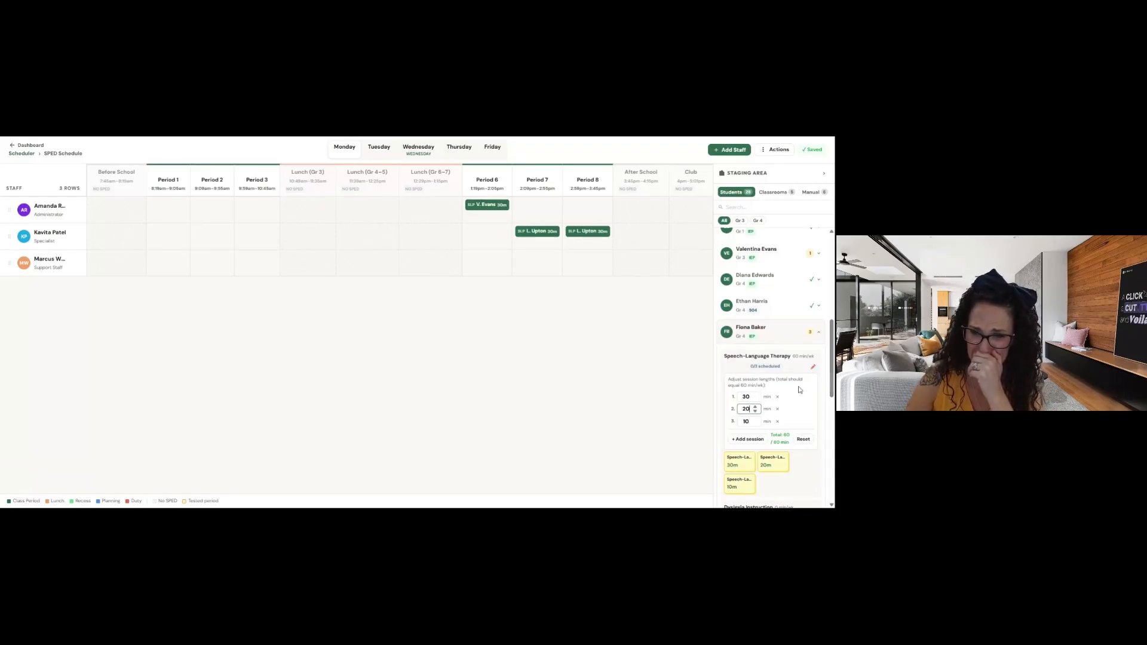
{"action": "scroll", "coordinate": [800, 390], "scroll_direction": "down", "scroll_amount": 3}
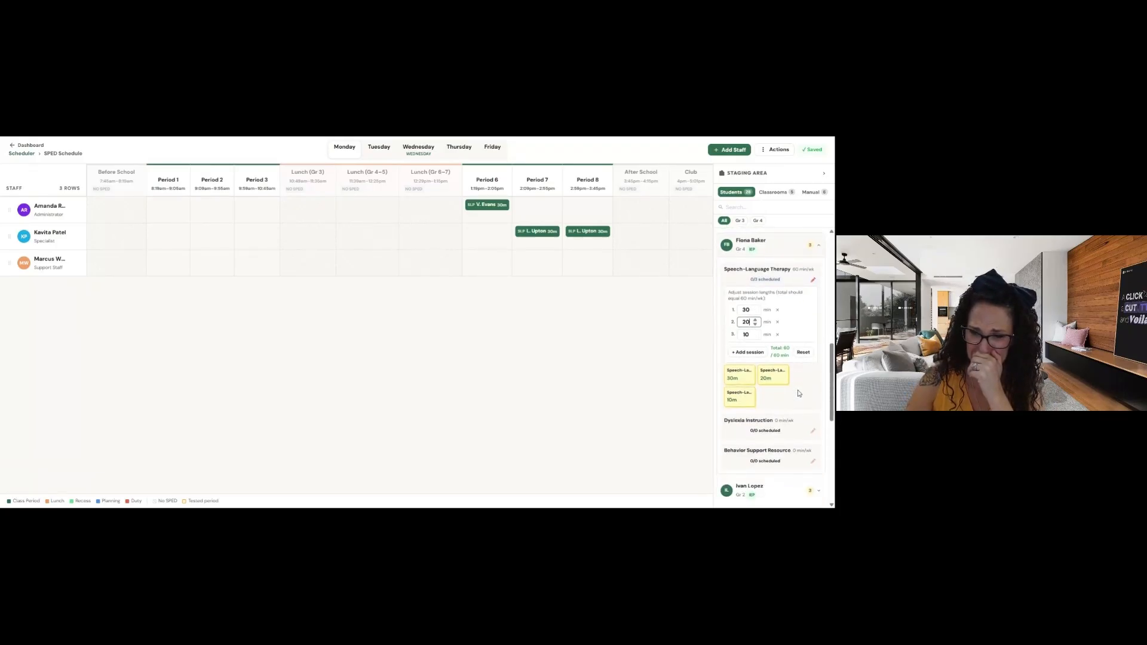
{"action": "left_click", "coordinate": [799, 393]}
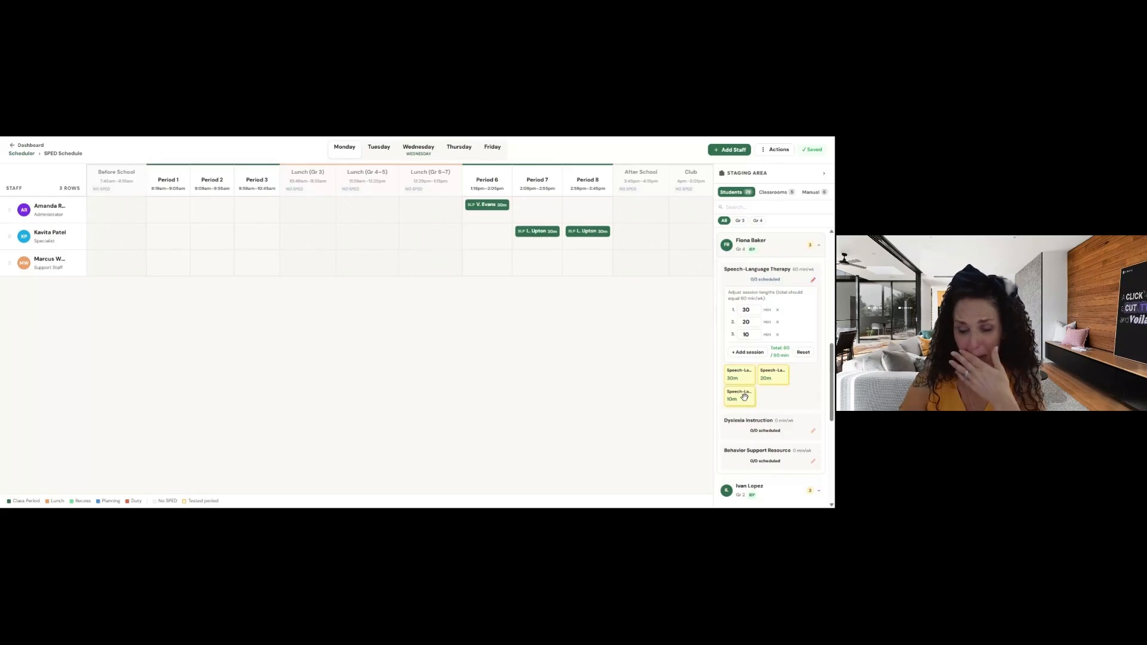
Schedule two 10-minute Speech-Language Therapy sessions for the Grade 4 student on the Specialist's row, in Period 8 and in Period 6
{"action": "left_click_drag", "start_coordinate": [739, 397], "coordinate": [601, 245]}
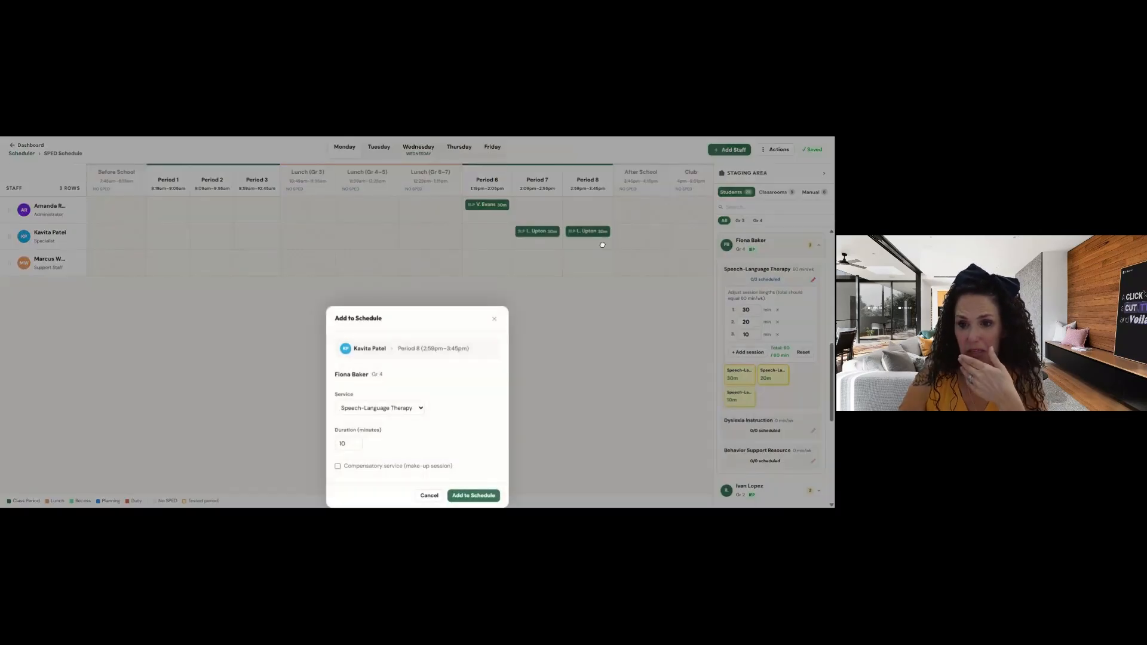
{"action": "left_click", "coordinate": [486, 495]}
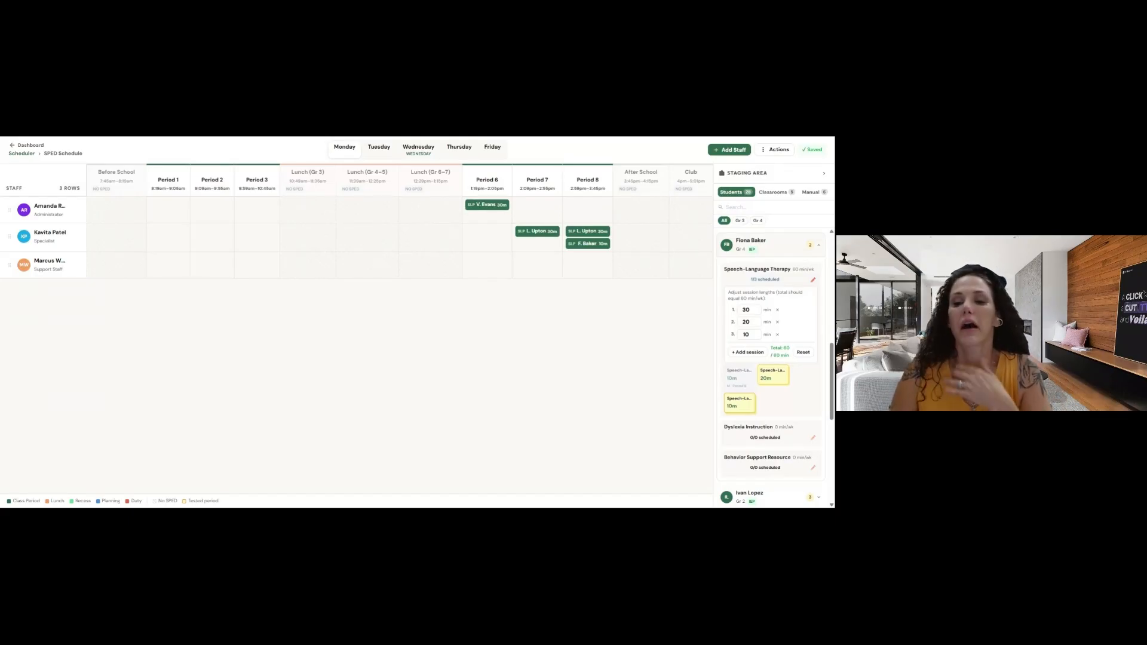
{"action": "left_click_drag", "start_coordinate": [738, 408], "coordinate": [492, 246]}
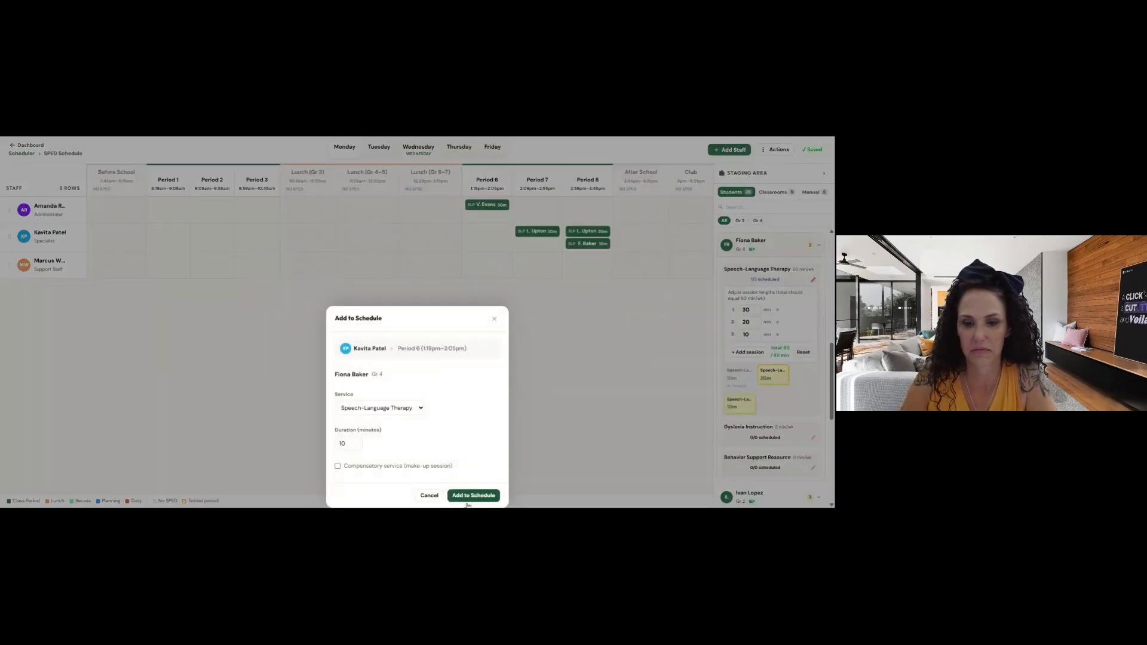
{"action": "left_click", "coordinate": [472, 496]}
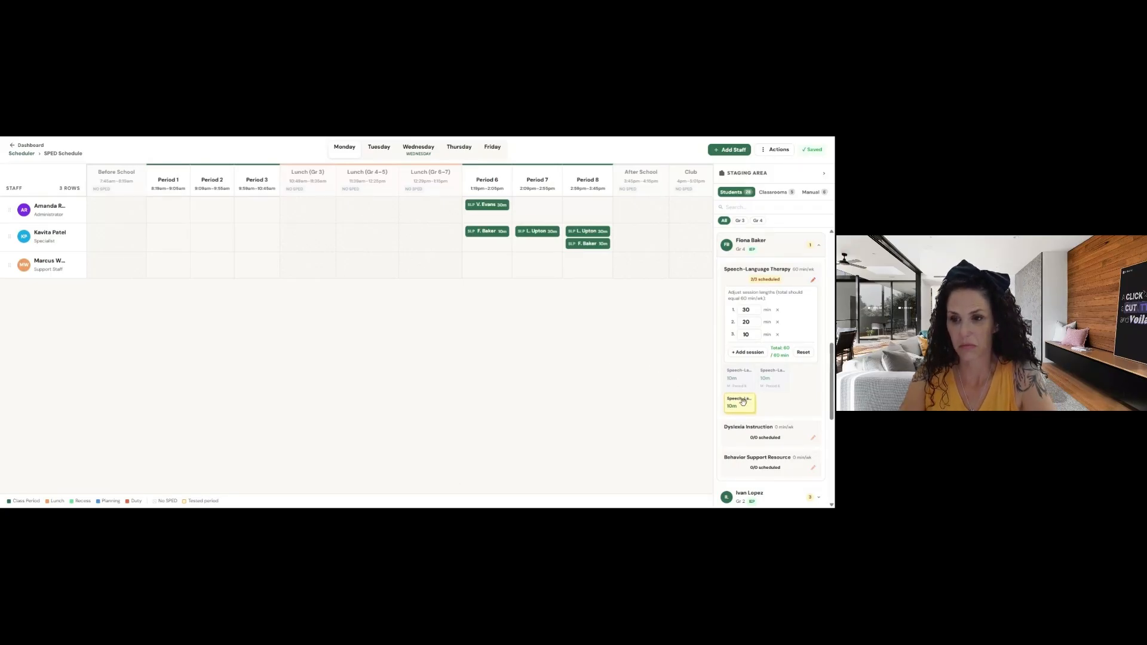
Schedule the Grade 4 student's 10-minute Speech-Language Therapy in Period 8 on the Administrator's row and remove that student's Period 8 entry from the Specialist
{"action": "left_click_drag", "start_coordinate": [742, 402], "coordinate": [587, 209]}
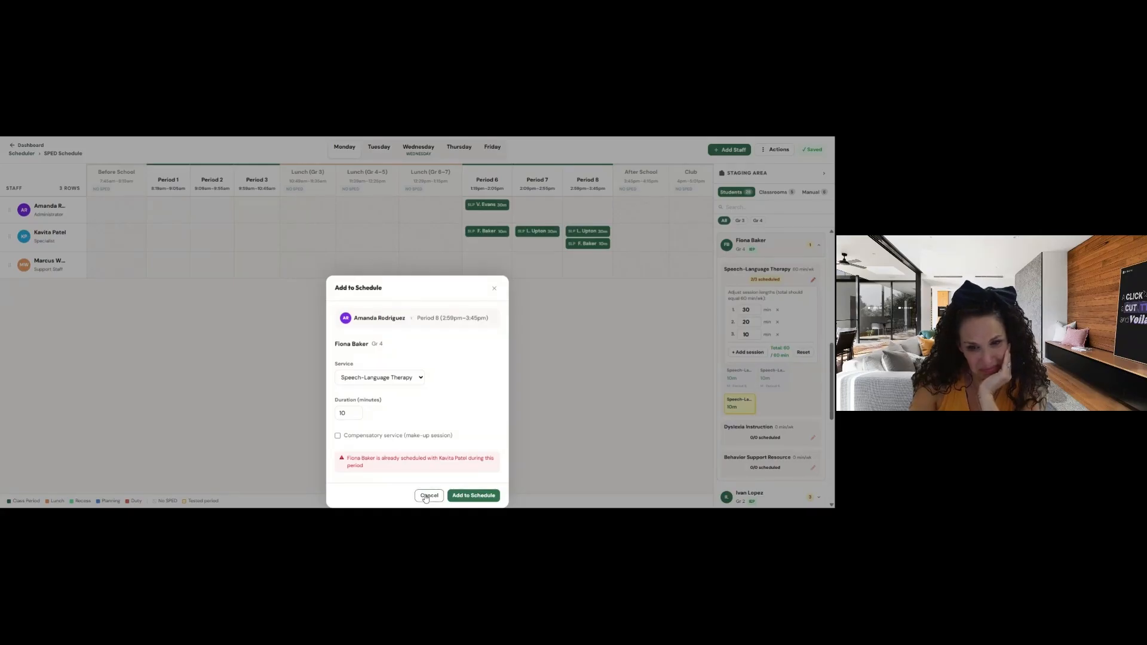
{"action": "left_click", "coordinate": [473, 495]}
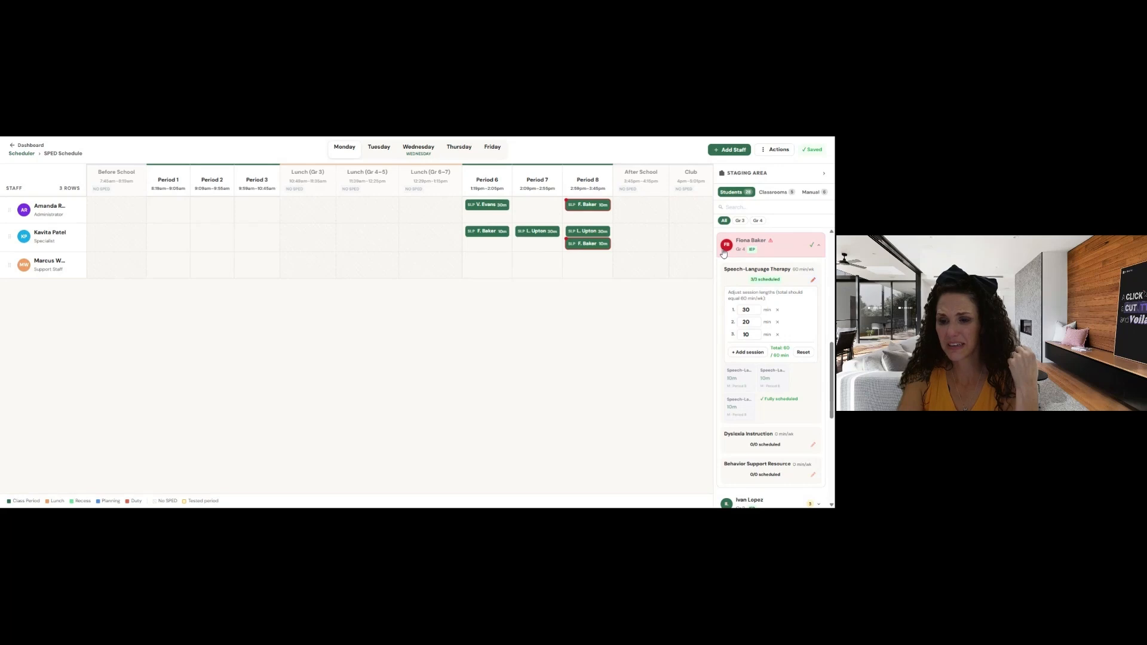
{"action": "left_click", "coordinate": [605, 239]}
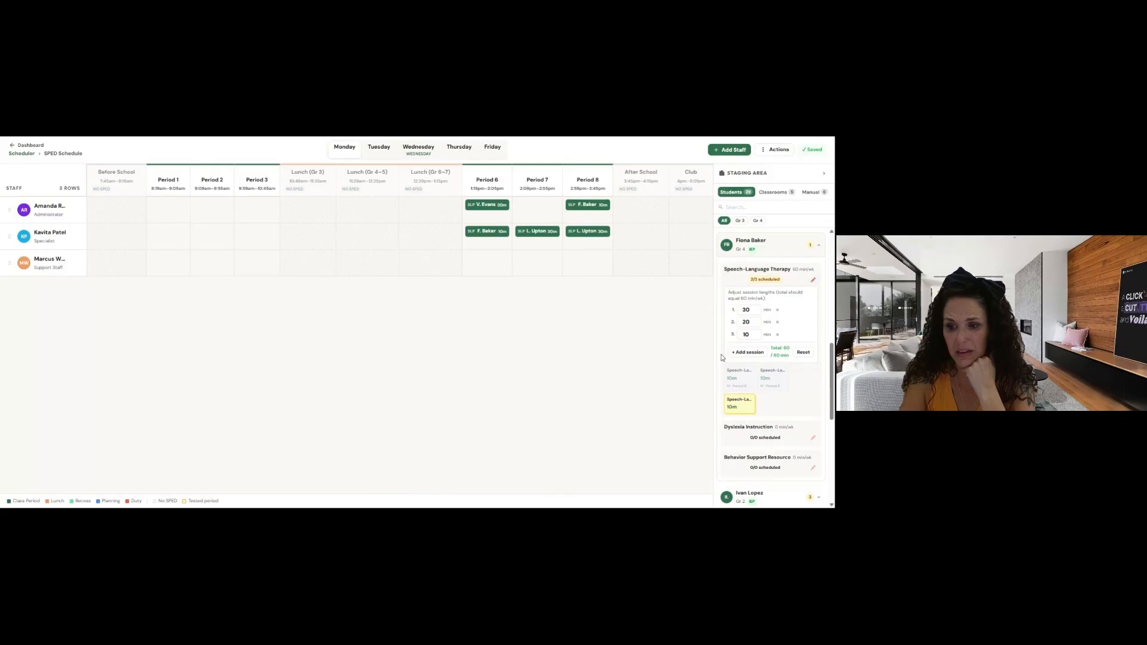
Look through the staged students and view the Administrator's Period 6 entry without changing it
{"action": "scroll", "coordinate": [792, 393], "scroll_direction": "down", "scroll_amount": 10}
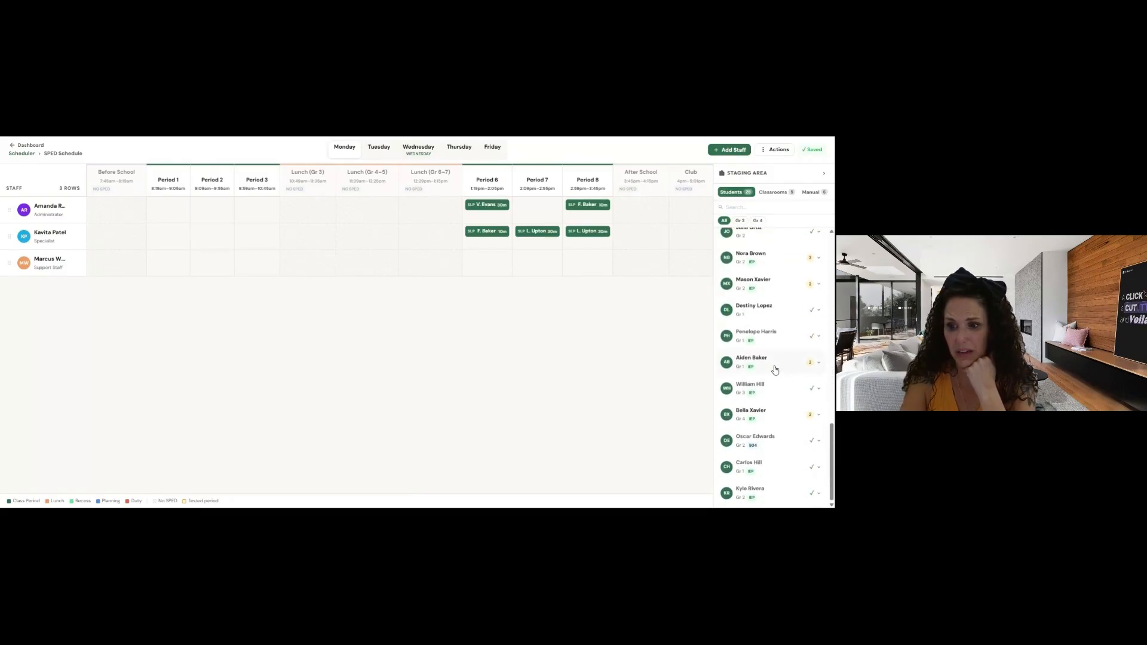
{"action": "scroll", "coordinate": [775, 370], "scroll_direction": "up", "scroll_amount": 8}
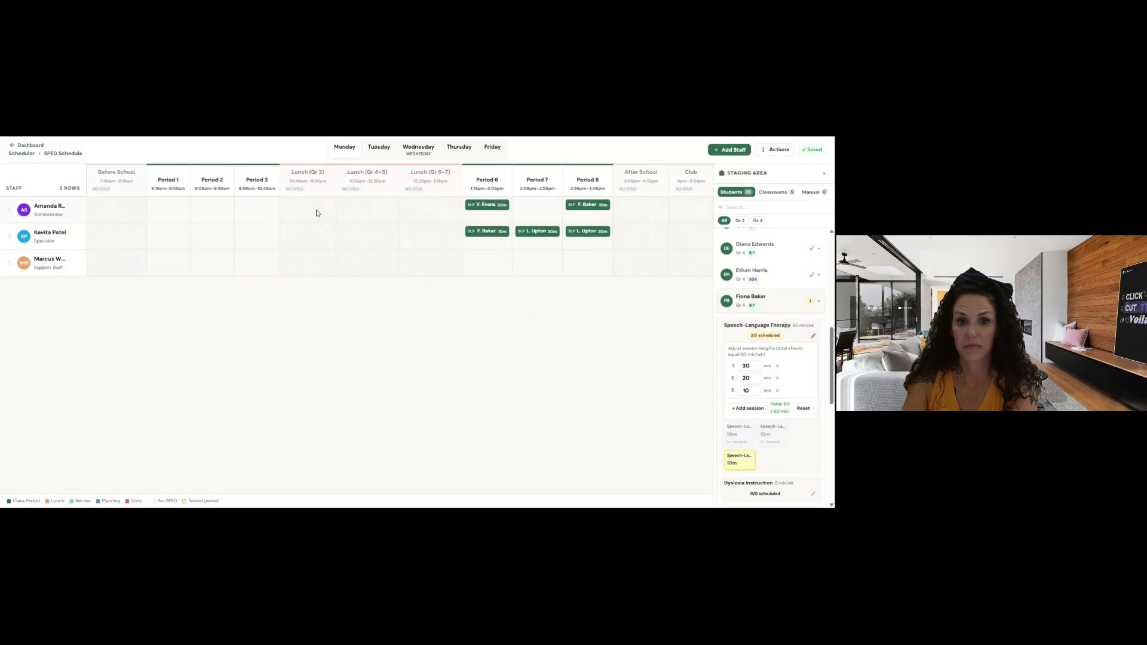
{"action": "left_click", "coordinate": [489, 211]}
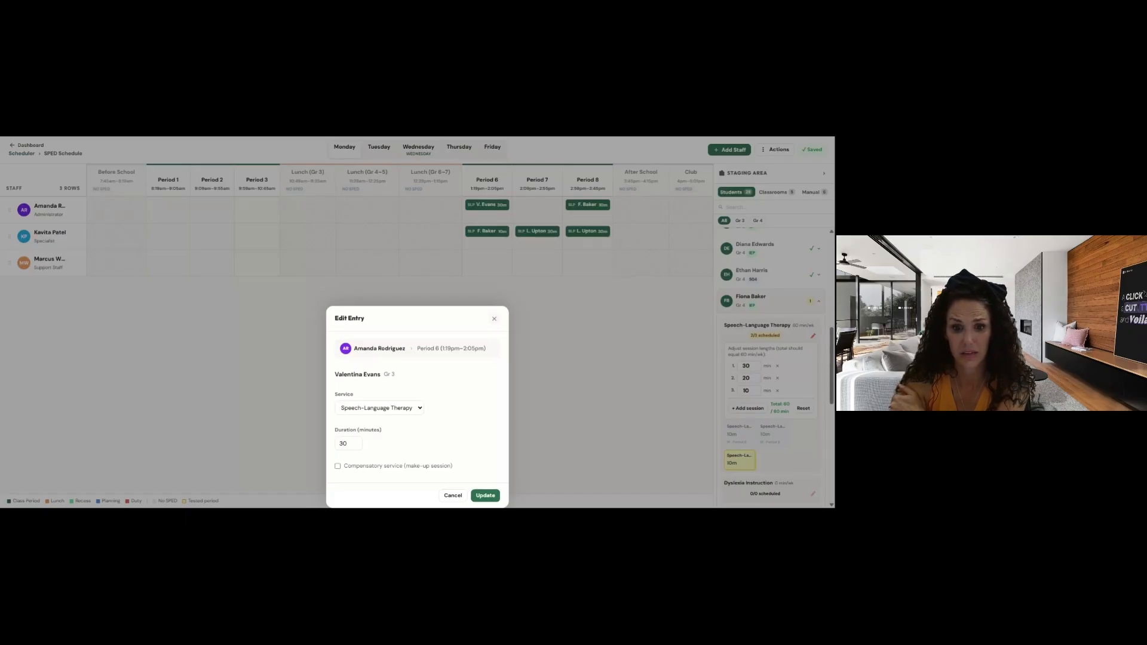
{"action": "left_click", "coordinate": [494, 319]}
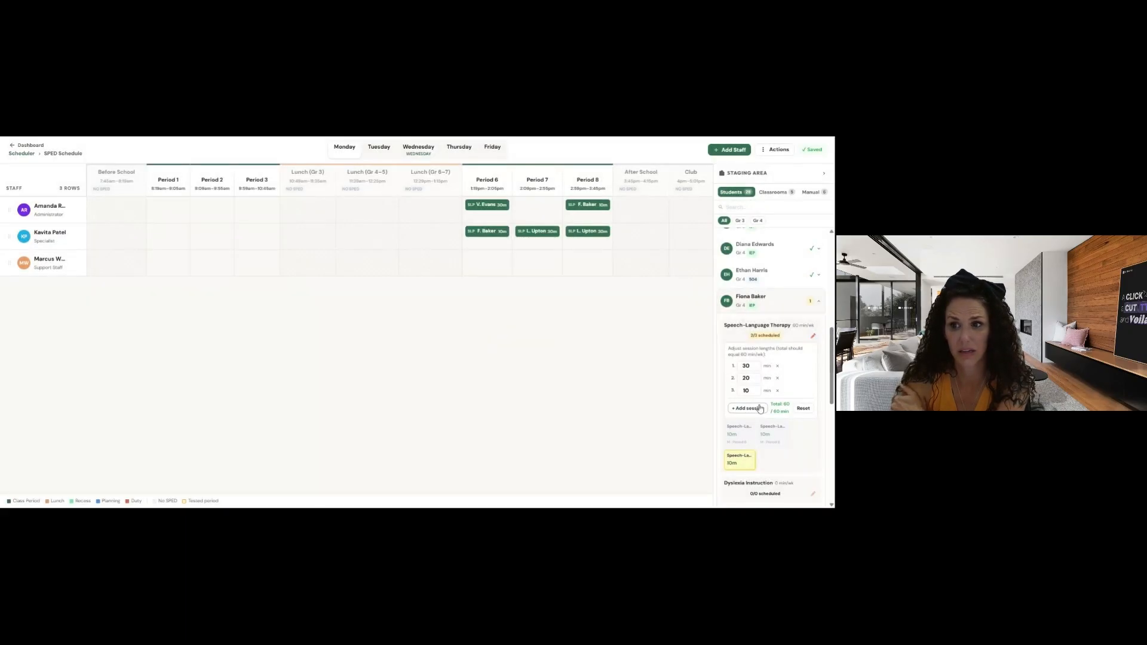
View the Schedule Classroom options for 3rd Grade Resource and Speech-Language Services in the Administrator's Period 7 without scheduling anyone
{"action": "left_click", "coordinate": [774, 194]}
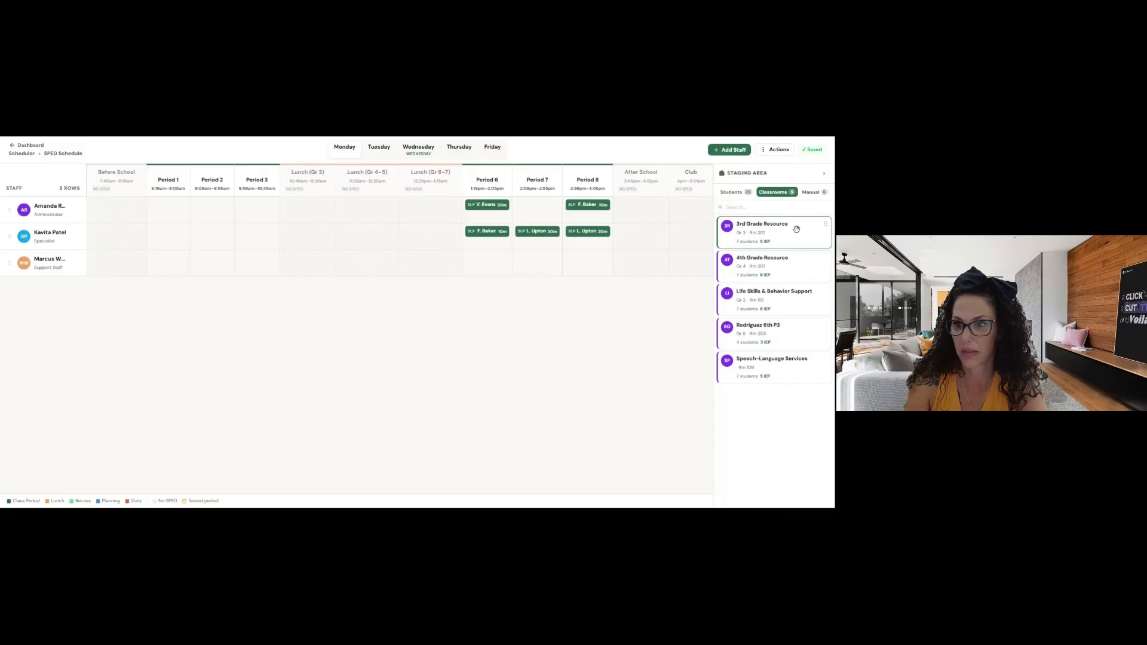
{"action": "left_click_drag", "start_coordinate": [783, 233], "coordinate": [546, 215]}
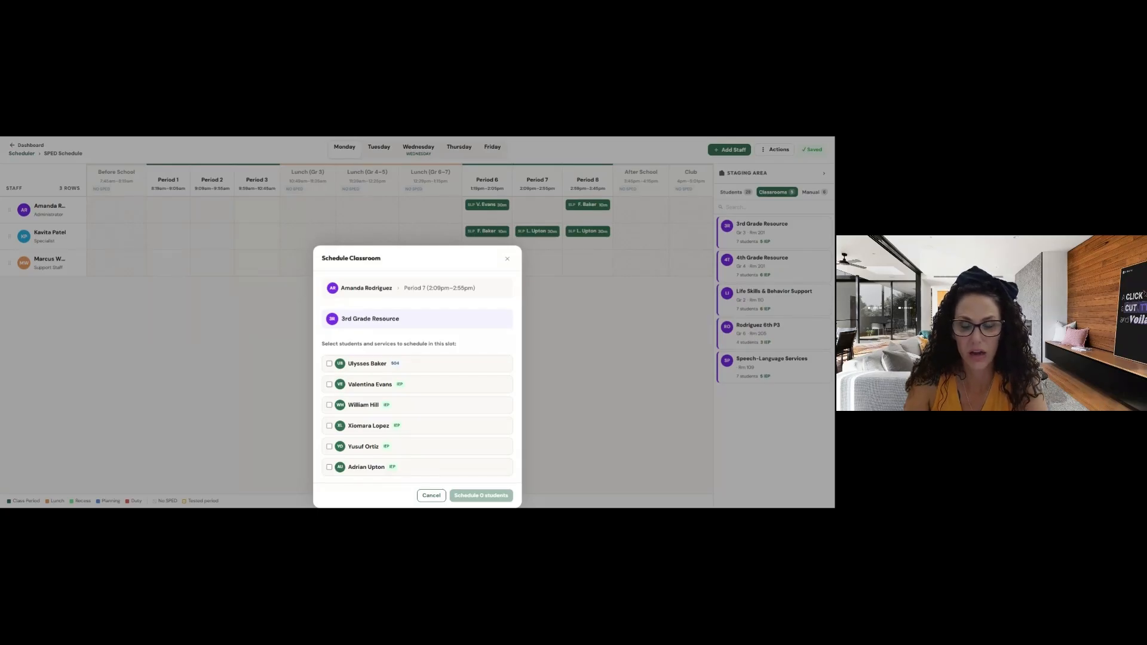
{"action": "left_click", "coordinate": [431, 495]}
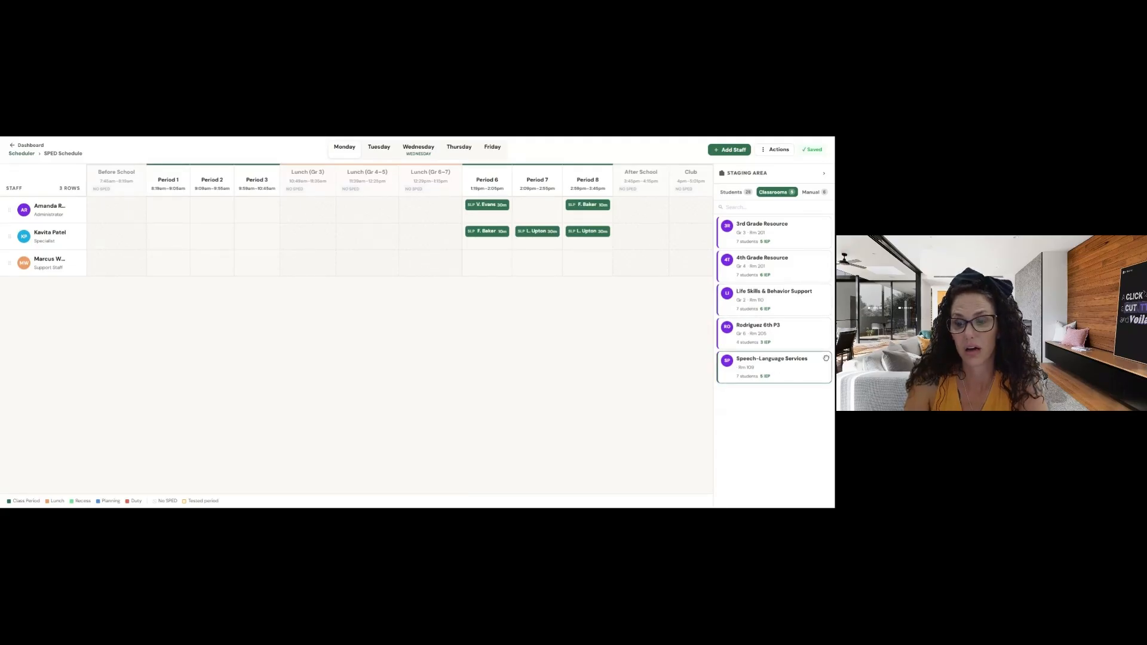
{"action": "left_click_drag", "start_coordinate": [826, 358], "coordinate": [556, 216]}
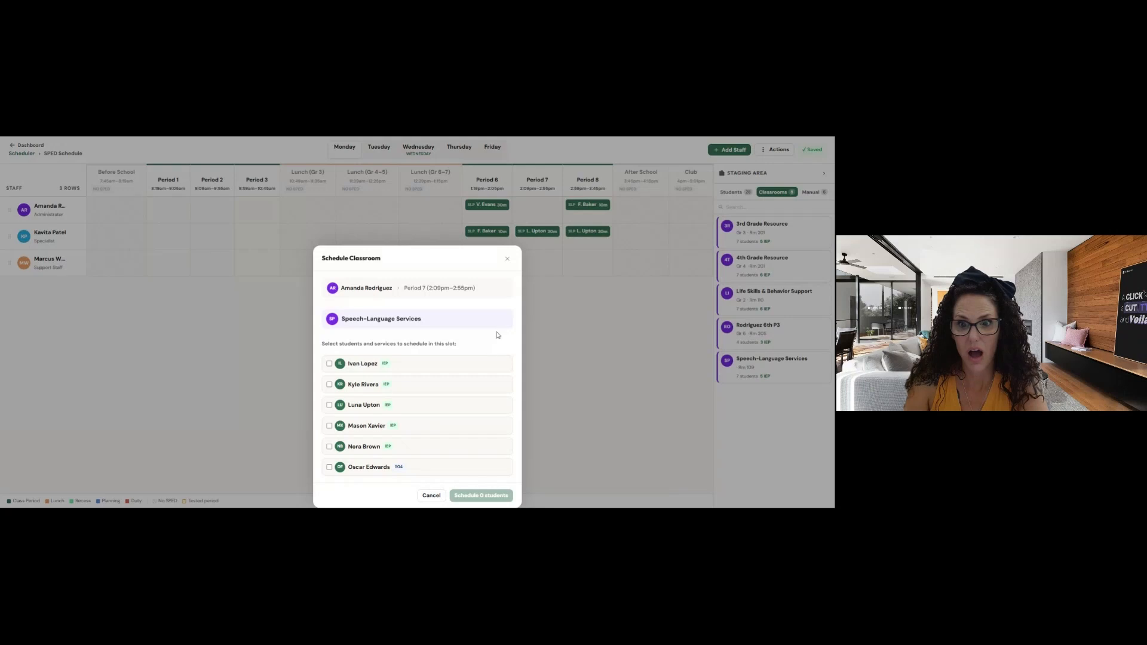
{"action": "left_click", "coordinate": [507, 258]}
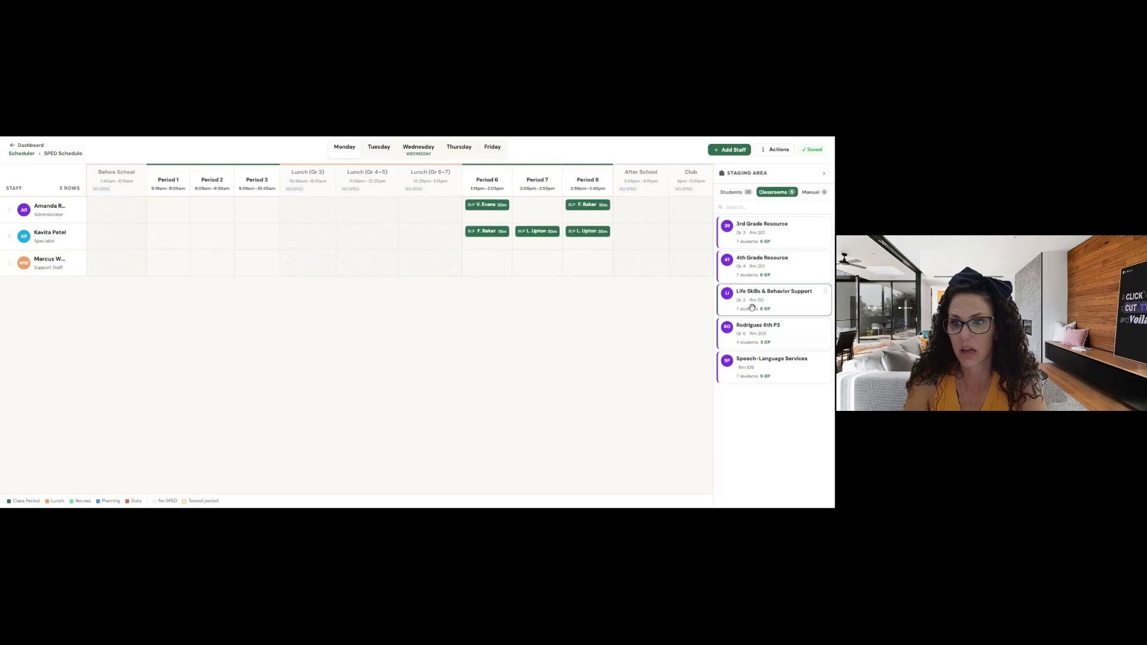
Schedule the Speech-Language Services classroom in Period 3 on the Administrator's row, selecting all listed students with their default services
{"action": "left_click_drag", "start_coordinate": [763, 360], "coordinate": [272, 210]}
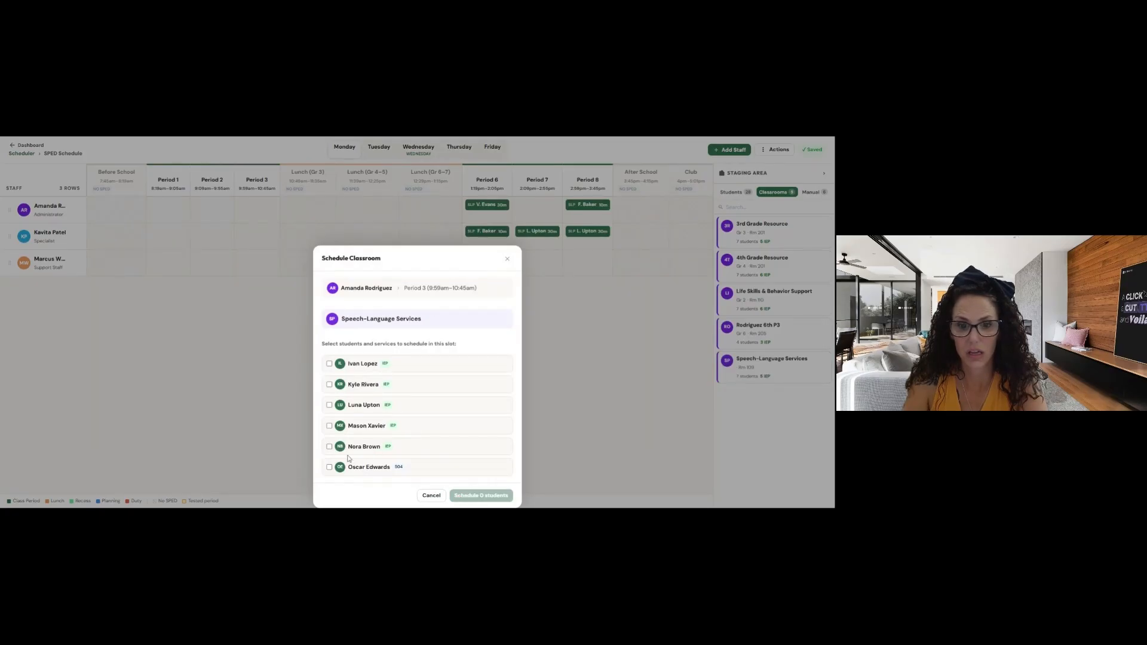
{"action": "left_click", "coordinate": [329, 467]}
{"action": "left_click", "coordinate": [329, 446]}
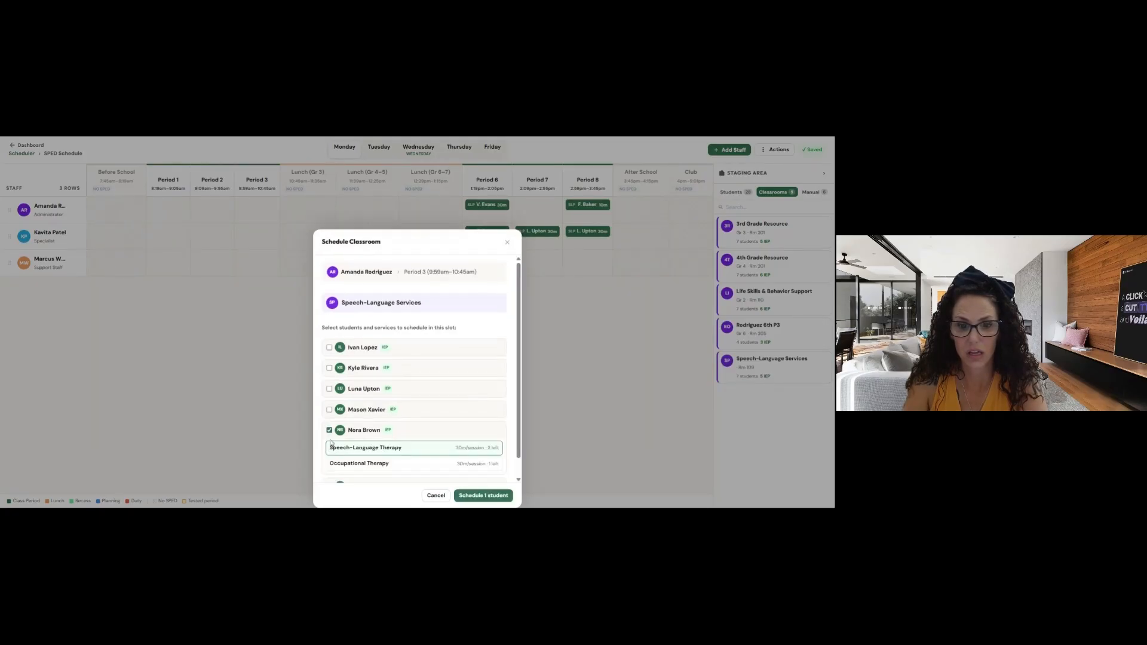
{"action": "left_click", "coordinate": [329, 409]}
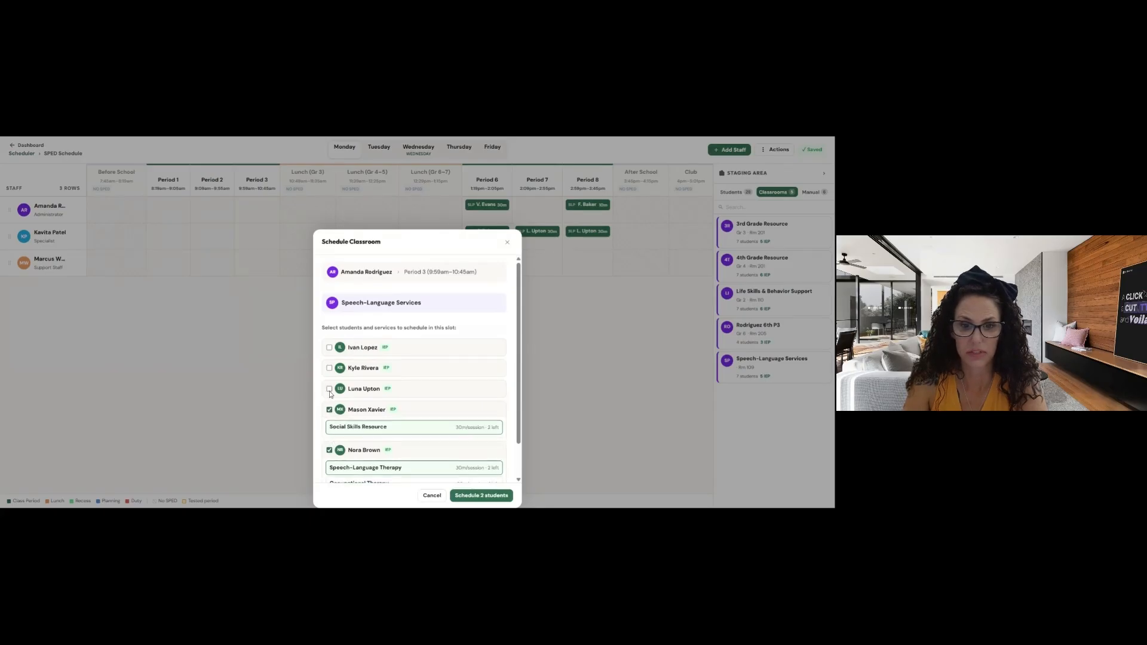
{"action": "left_click", "coordinate": [329, 389]}
{"action": "left_click", "coordinate": [329, 368]}
{"action": "left_click", "coordinate": [329, 348]}
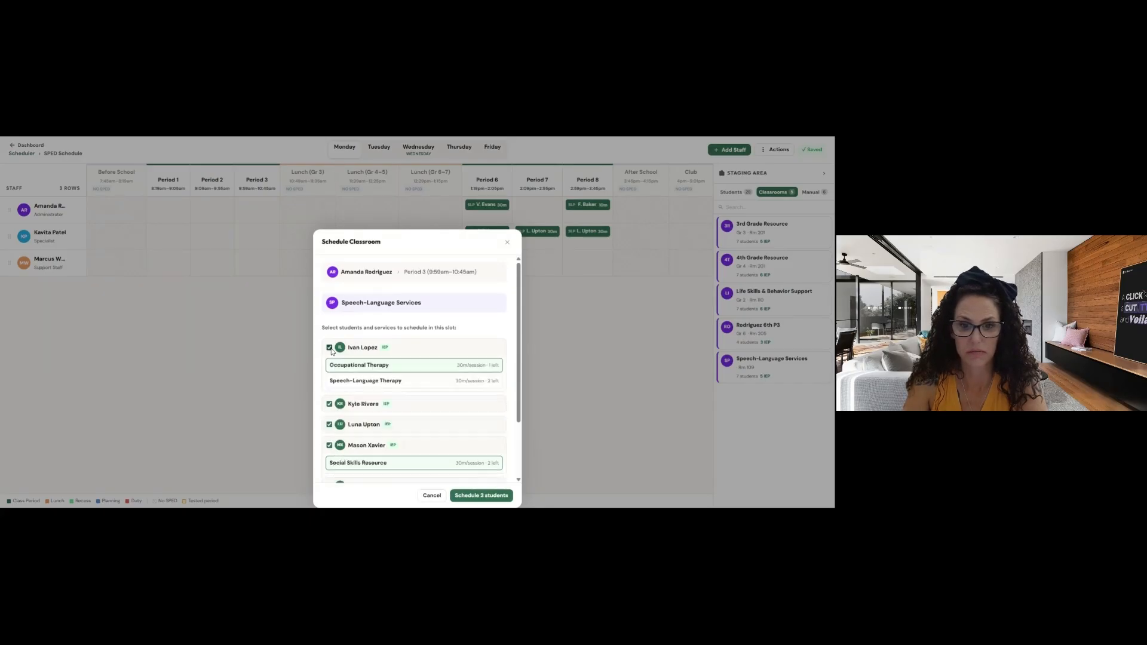
{"action": "left_click", "coordinate": [488, 500]}
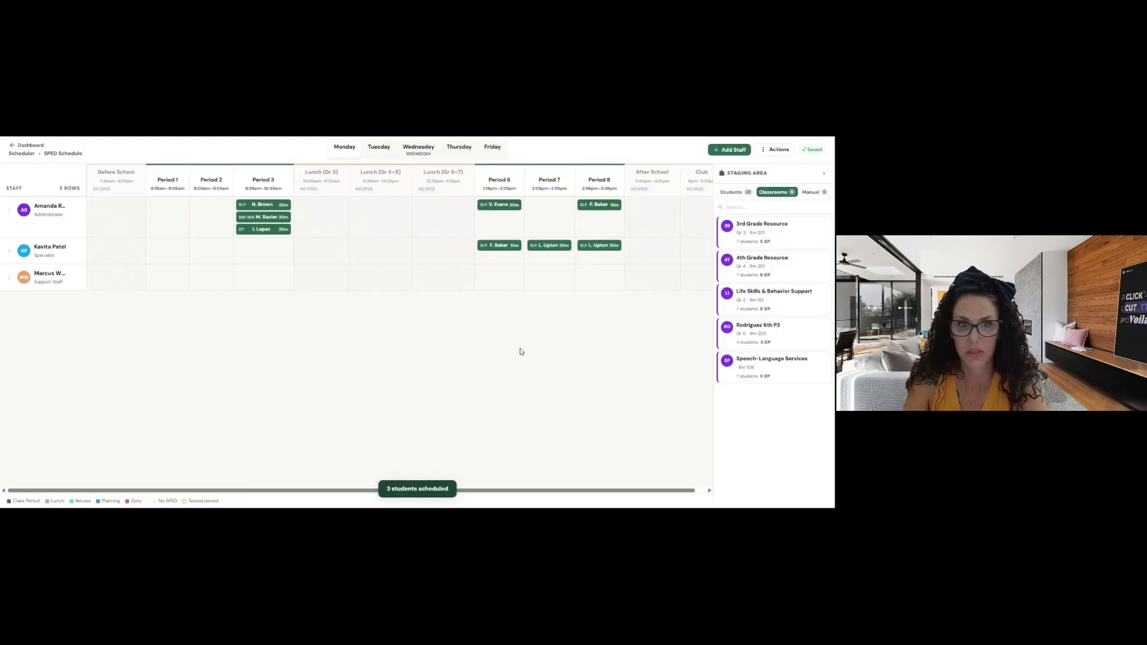
Remove the Grade 2 student's 30-minute Speech-Language Therapy session from Period 7 on the Specialist's row
{"action": "left_click", "coordinate": [552, 246]}
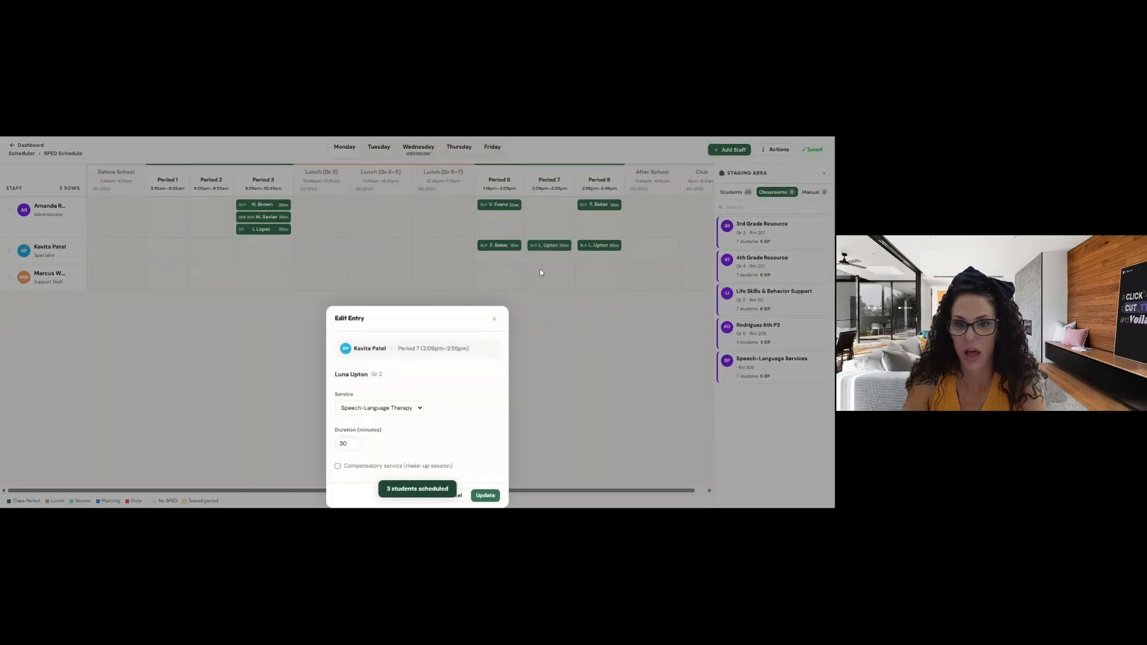
{"action": "left_click", "coordinate": [491, 317]}
{"action": "mouse_move", "coordinate": [564, 246]}
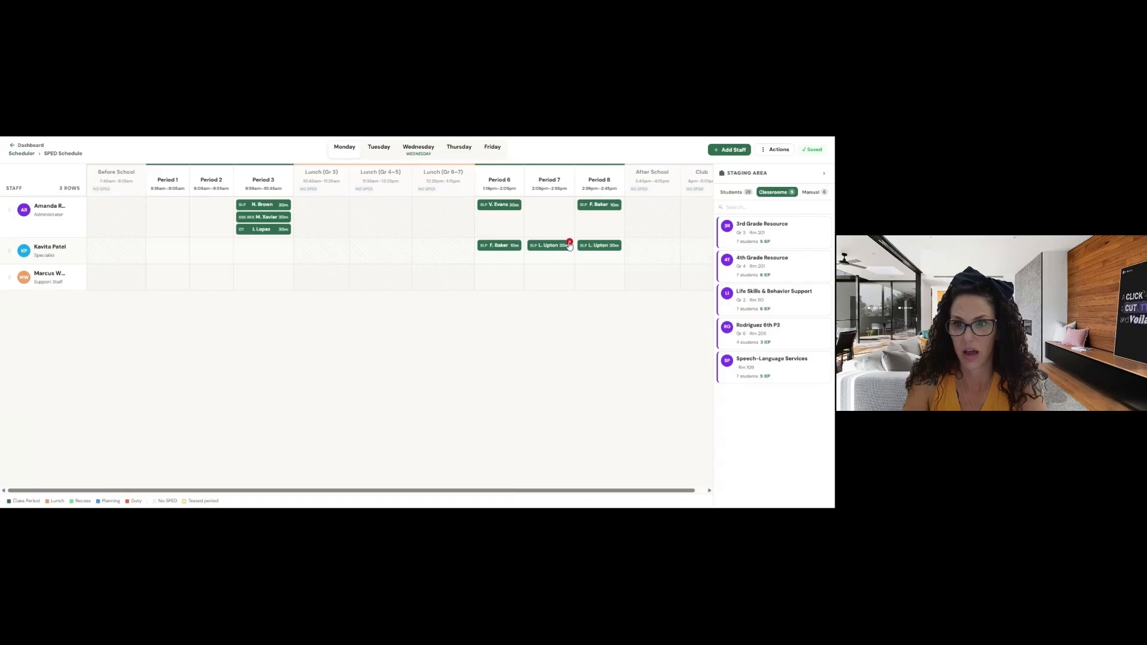
{"action": "left_click", "coordinate": [569, 242]}
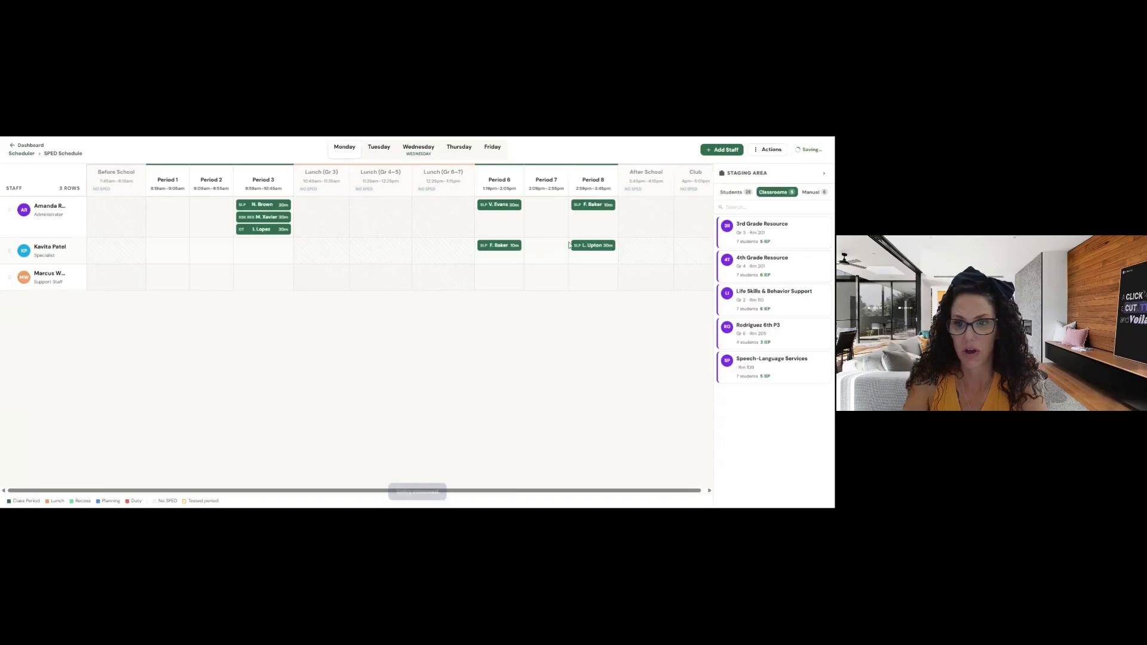
Schedule the Speech-Language Services classroom in Period 7 on the Administrator's row, selecting the first five listed students with their default services
{"action": "left_click_drag", "start_coordinate": [774, 372], "coordinate": [546, 217]}
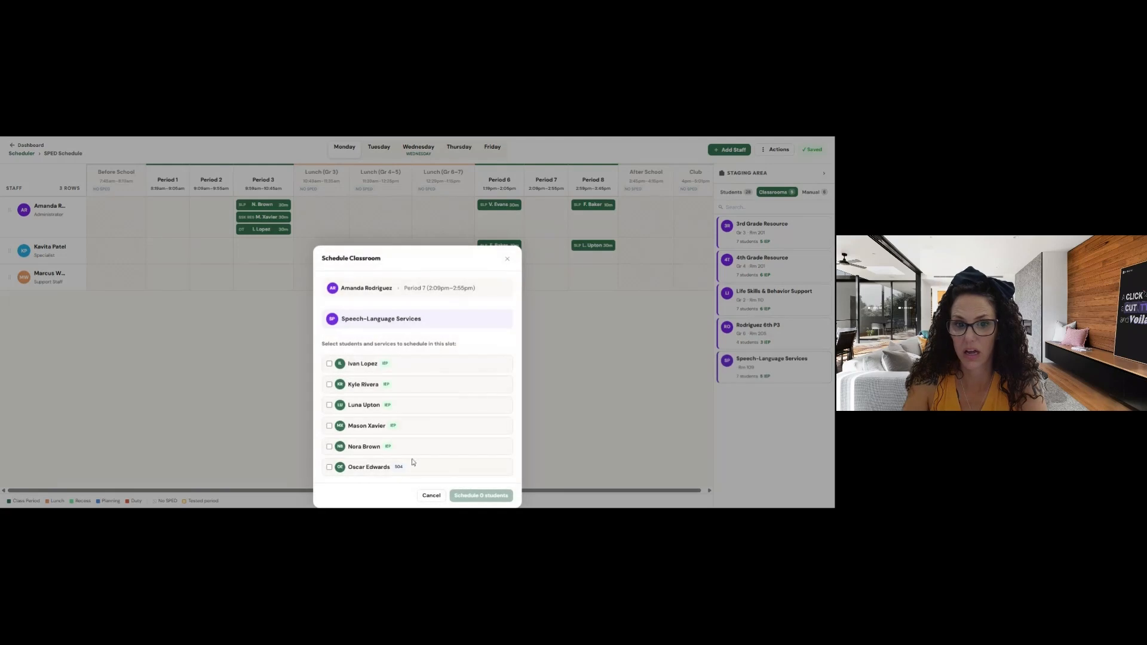
{"action": "left_click", "coordinate": [329, 447]}
{"action": "left_click", "coordinate": [329, 410]}
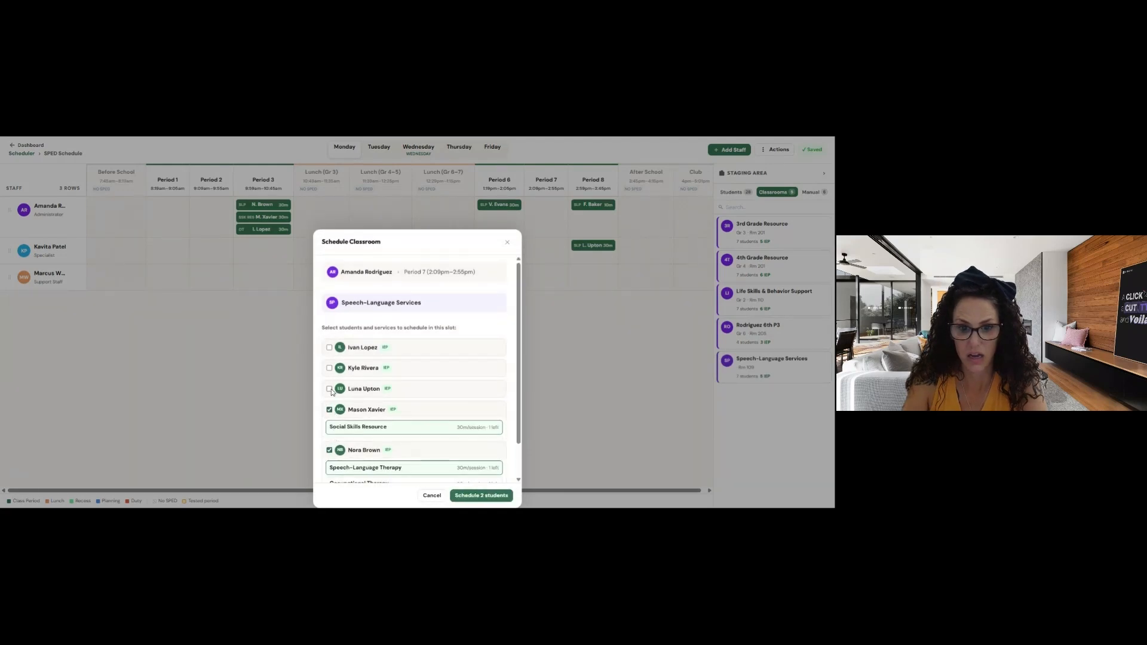
{"action": "left_click", "coordinate": [329, 389]}
{"action": "left_click", "coordinate": [330, 368]}
{"action": "left_click", "coordinate": [329, 346]}
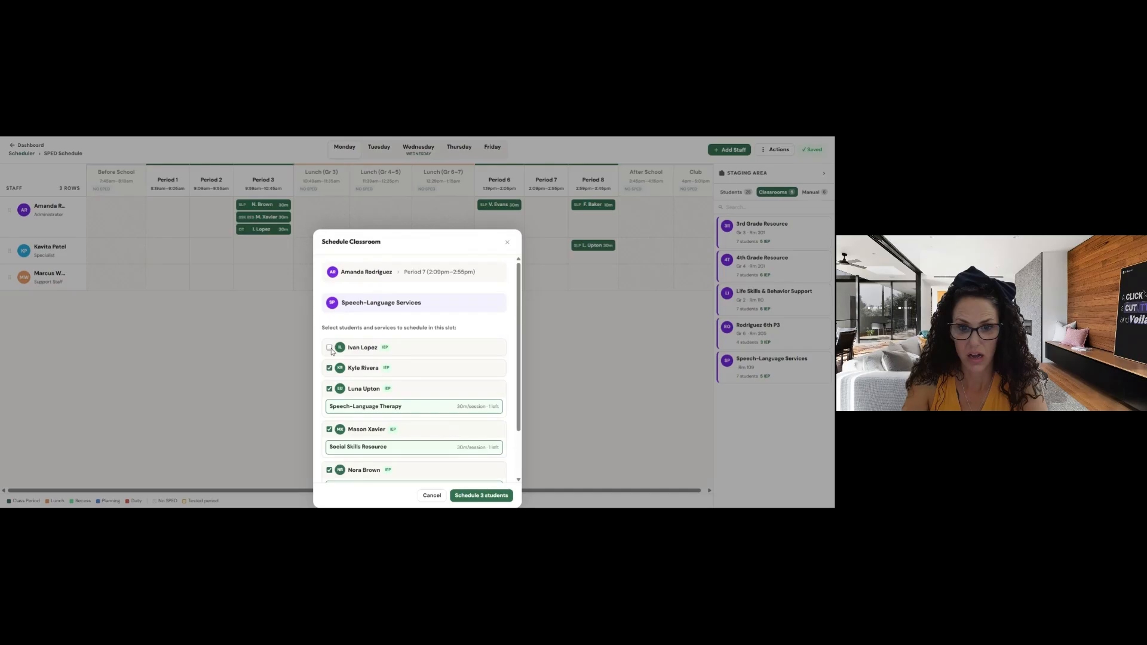
{"action": "left_click", "coordinate": [494, 499]}
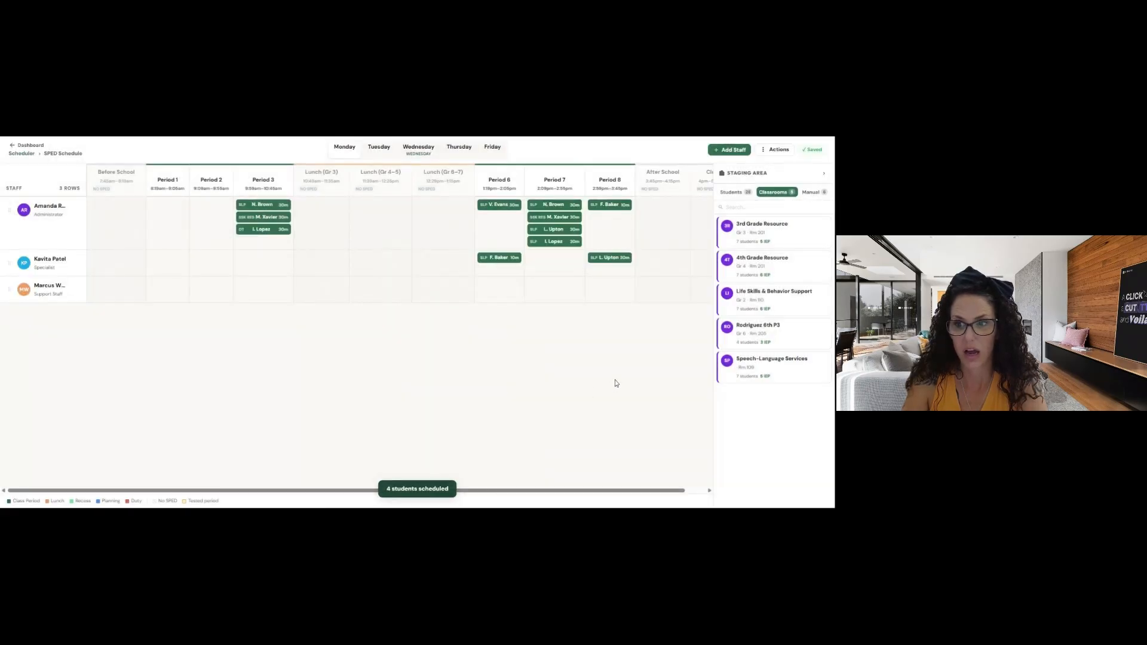
Look through the staged students, filter them to Grade 3, and examine the first student's services
{"action": "left_click", "coordinate": [731, 192]}
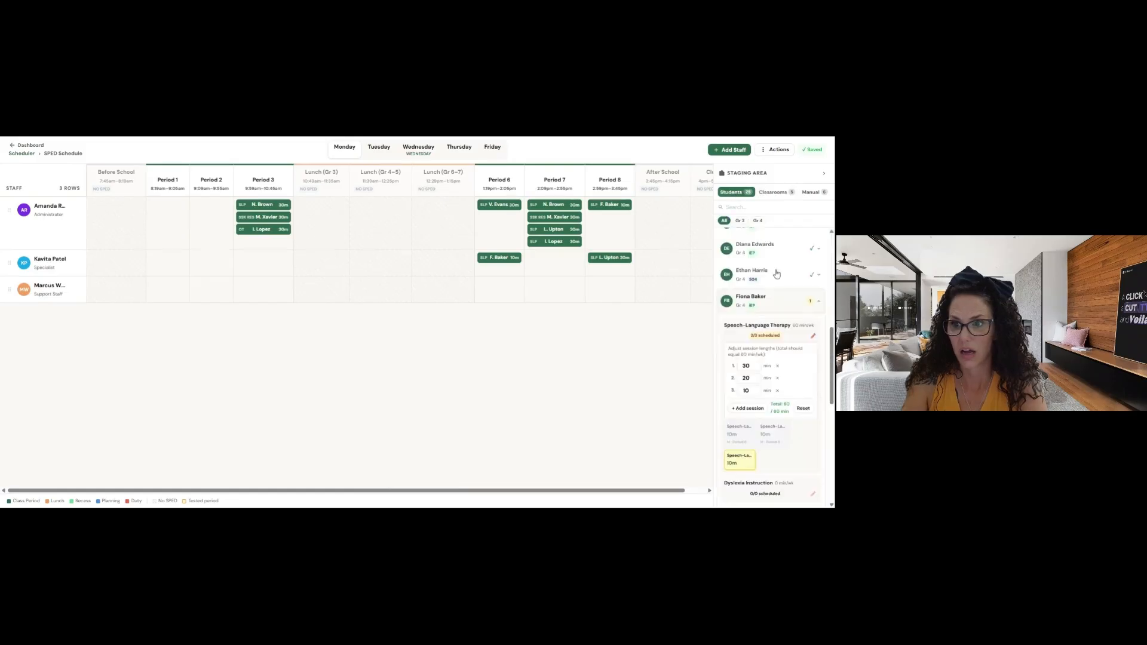
{"action": "scroll", "coordinate": [802, 294], "scroll_direction": "down", "scroll_amount": 10}
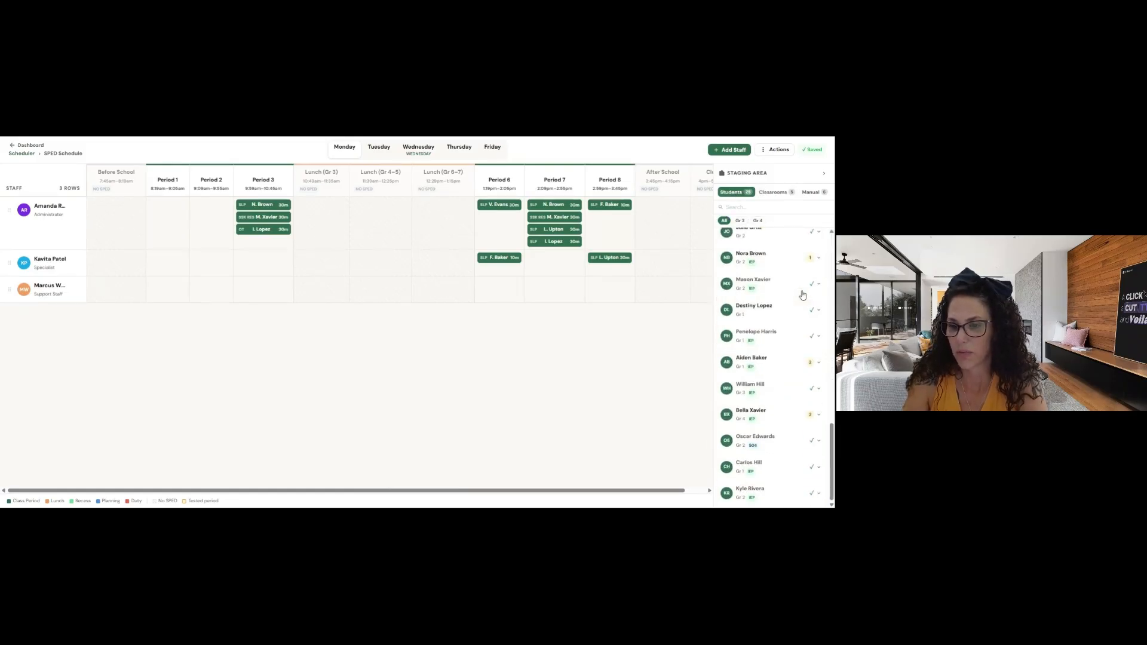
{"action": "scroll", "coordinate": [804, 304], "scroll_direction": "up", "scroll_amount": 8}
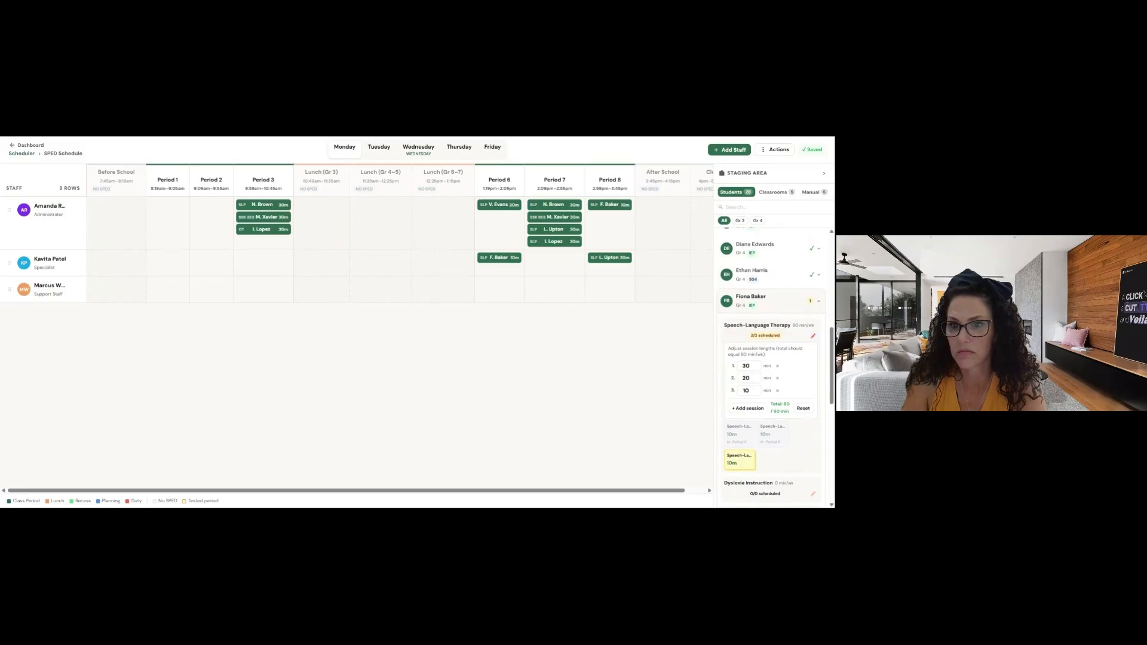
{"action": "scroll", "coordinate": [804, 304], "scroll_direction": "down", "scroll_amount": 8}
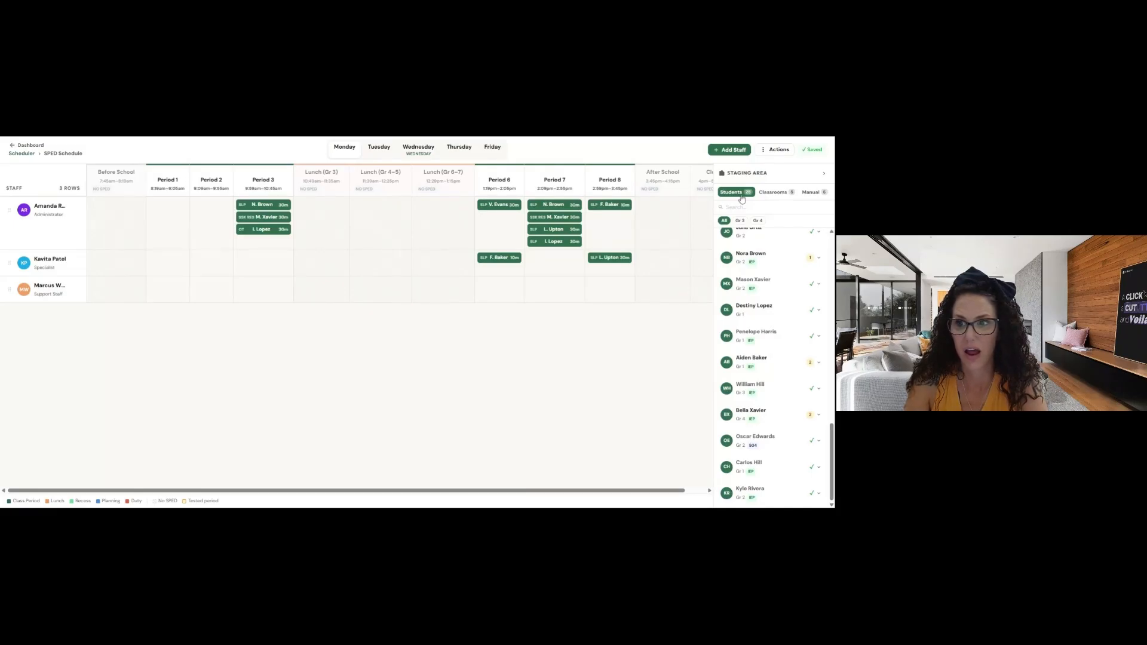
{"action": "scroll", "coordinate": [787, 342], "scroll_direction": "up", "scroll_amount": 10}
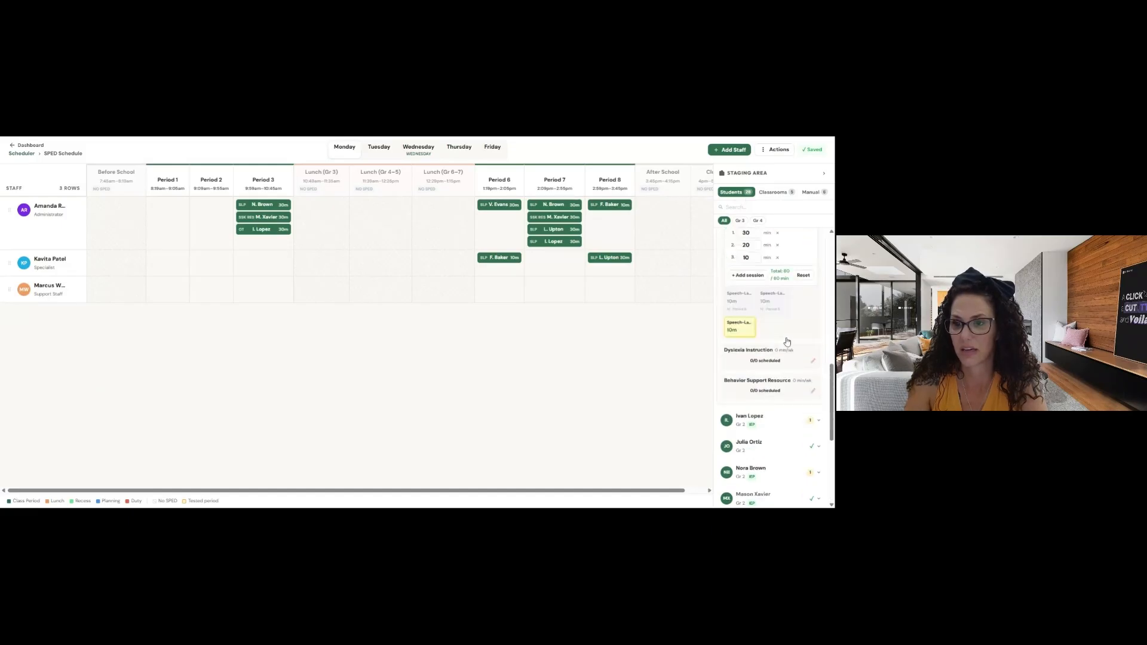
{"action": "left_click", "coordinate": [739, 220]}
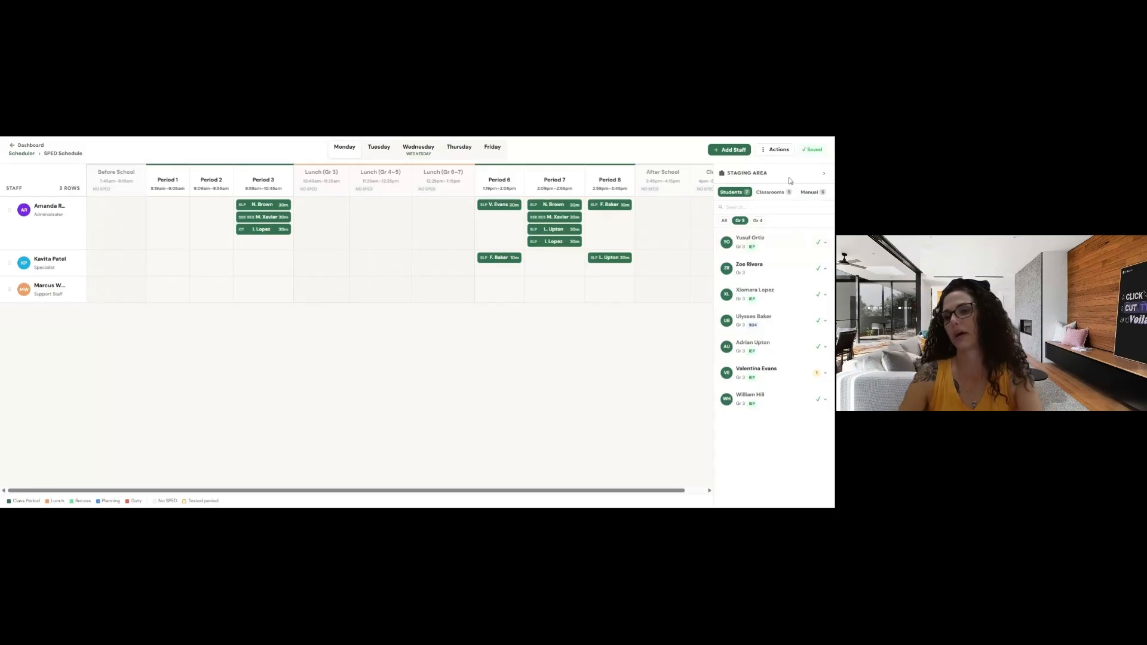
{"action": "left_click", "coordinate": [824, 242]}
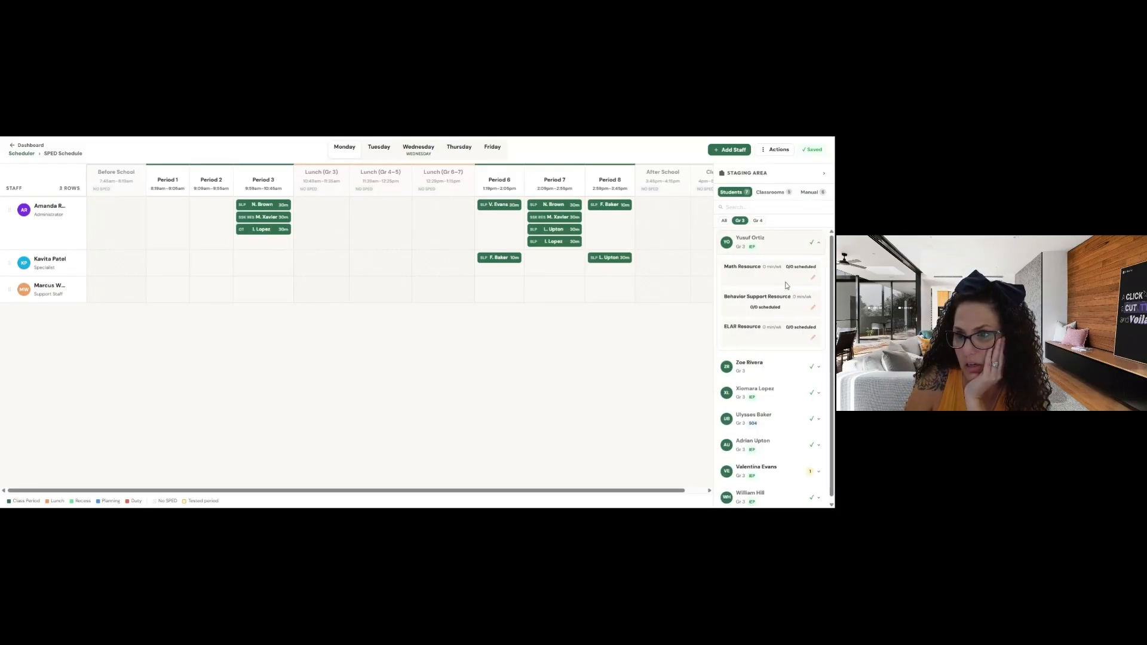
{"action": "scroll", "coordinate": [785, 287], "scroll_direction": "down", "scroll_amount": 1}
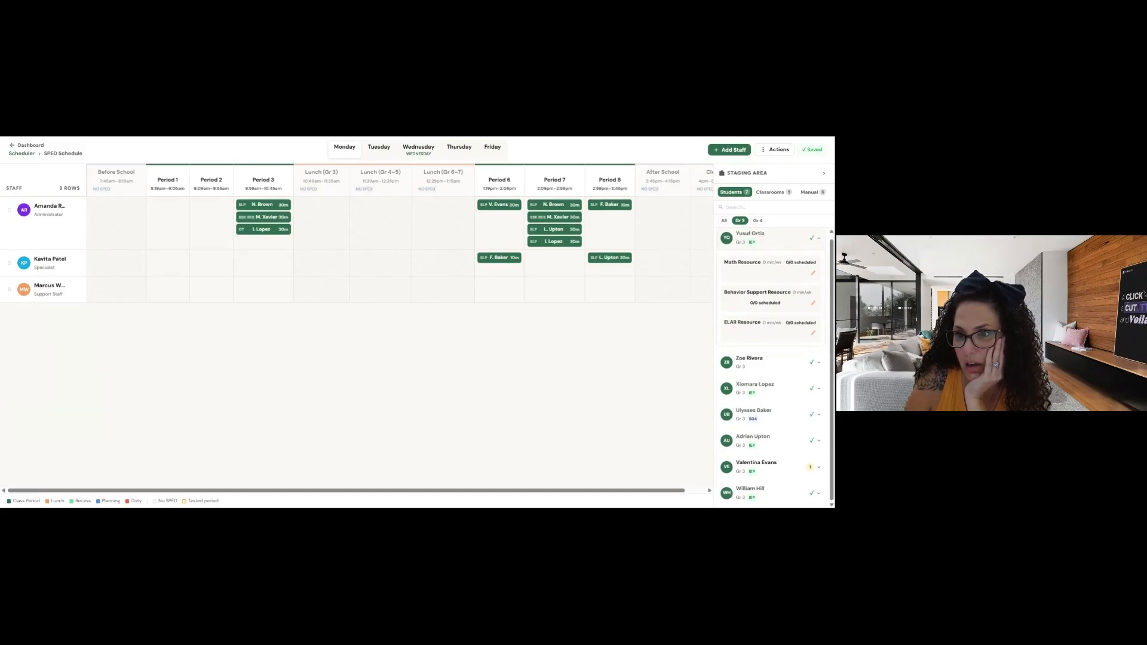
View the manual PLAN Time entry's service and duration options for Period 8 on the Support Staff row without adding it
{"action": "left_click", "coordinate": [808, 192]}
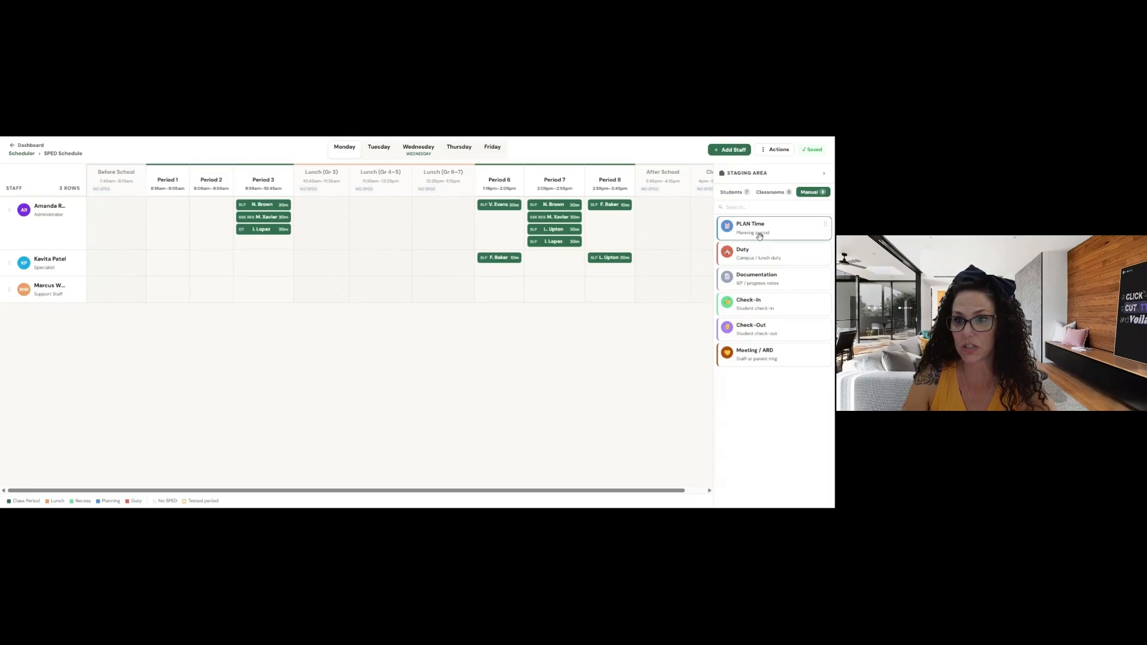
{"action": "left_click_drag", "start_coordinate": [758, 234], "coordinate": [612, 291]}
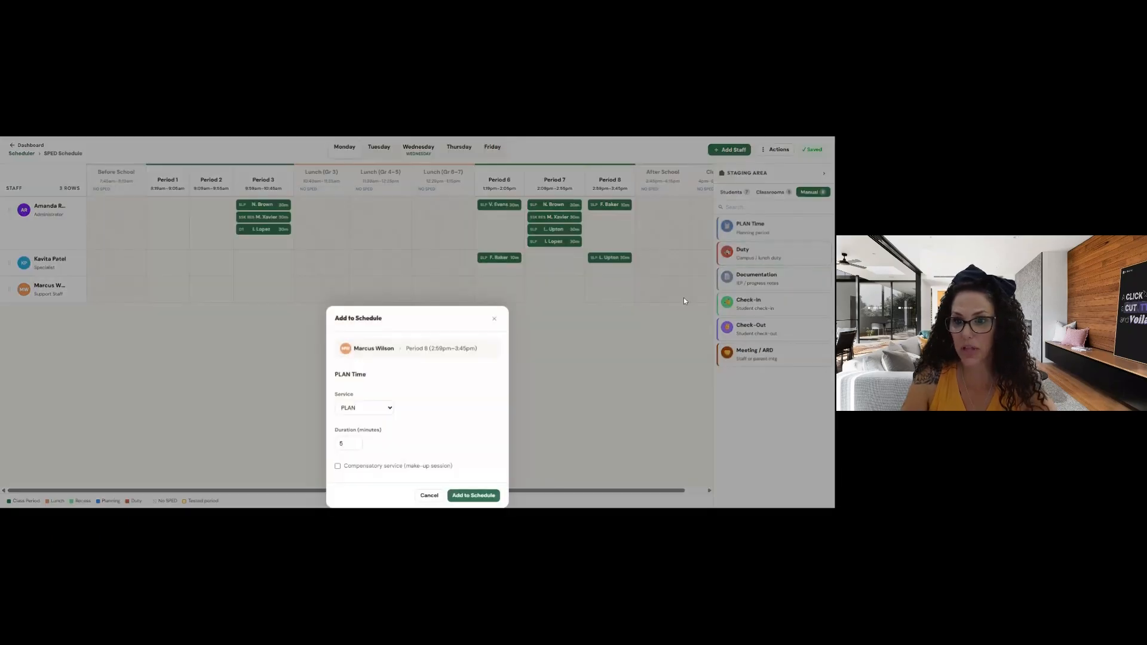
{"action": "left_click_drag", "start_coordinate": [353, 444], "coordinate": [326, 442]}
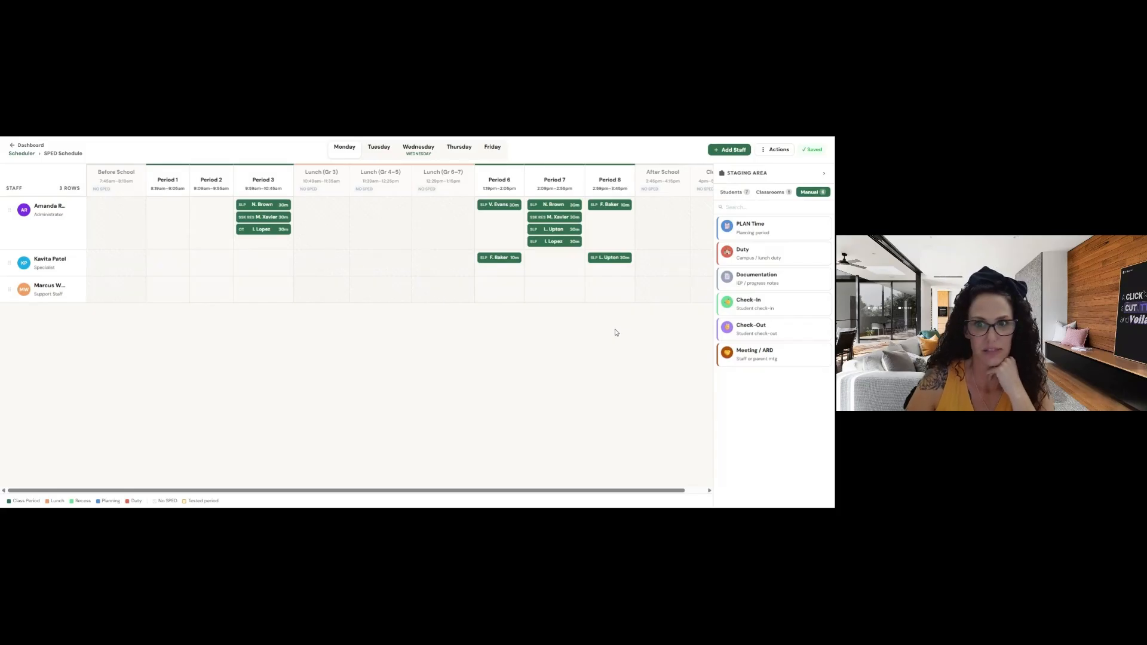
Undo the last classroom assignment and check the PLAN Time options for the Support Staff's Period 8 without adding the entry
{"action": "left_click", "coordinate": [778, 154]}
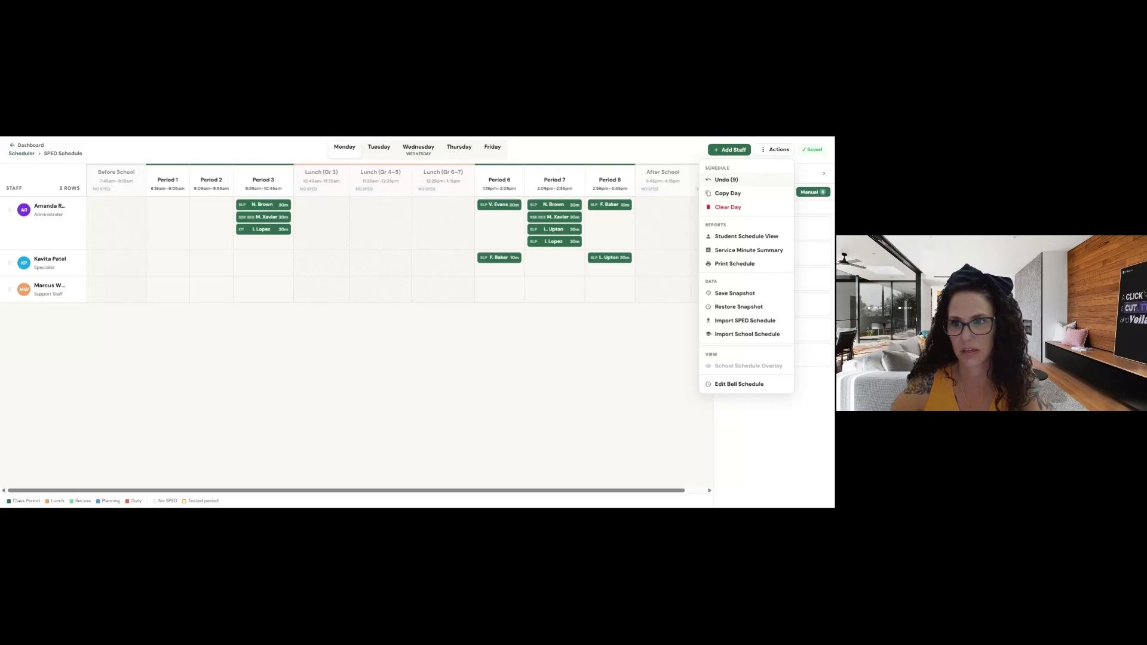
{"action": "left_click", "coordinate": [712, 185]}
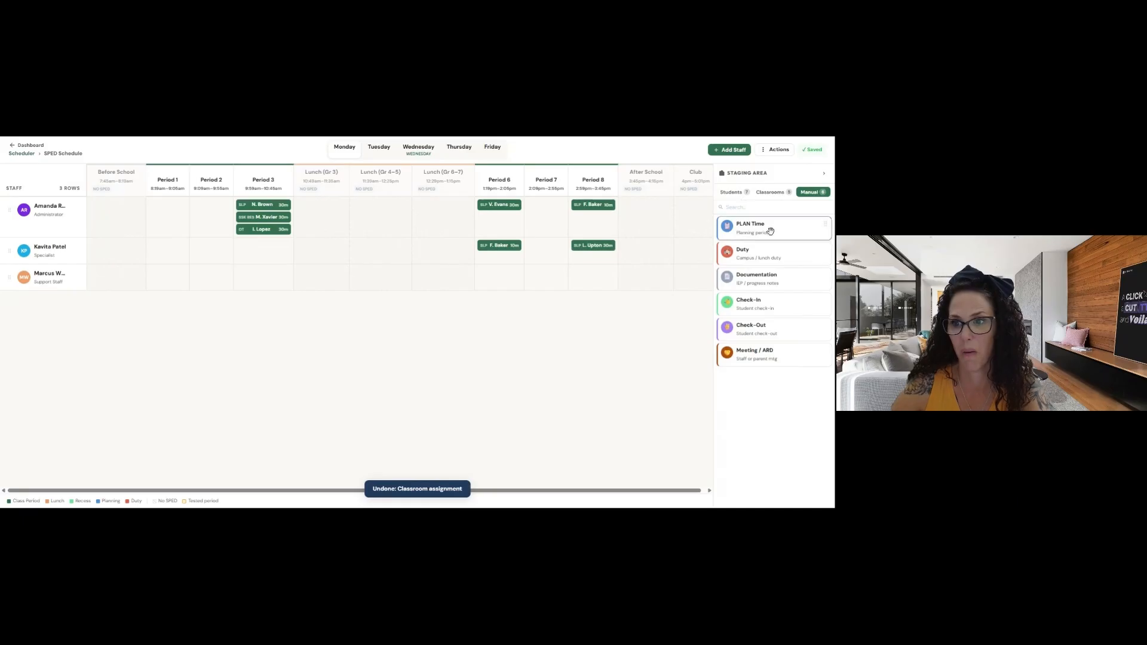
{"action": "left_click_drag", "start_coordinate": [768, 229], "coordinate": [596, 277]}
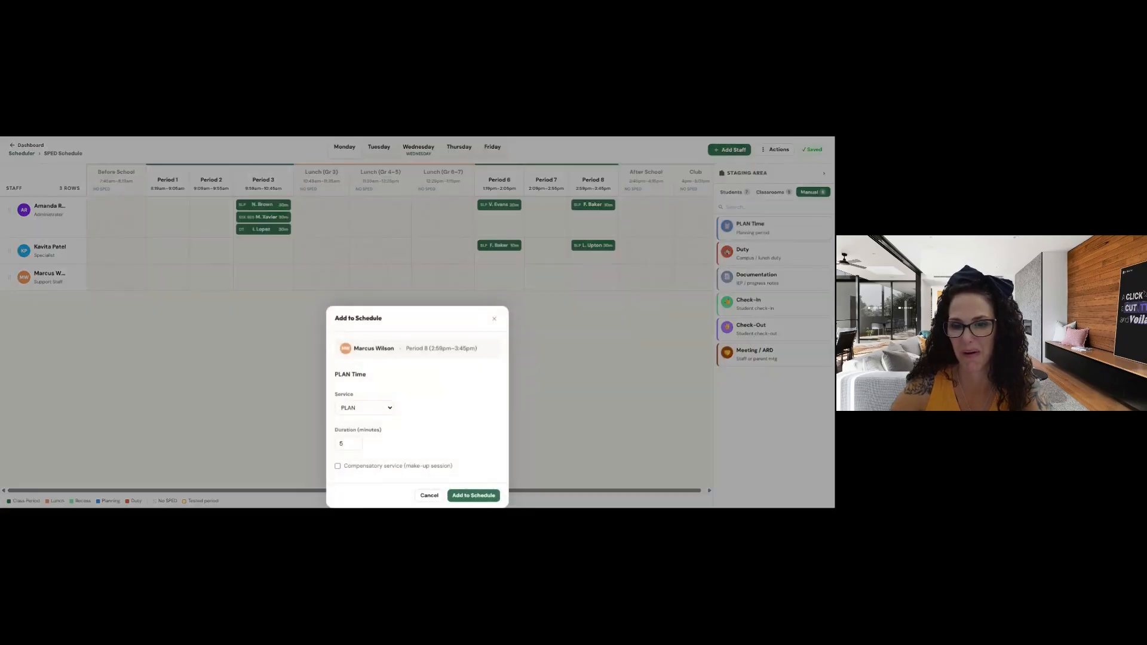
{"action": "left_click", "coordinate": [494, 319]}
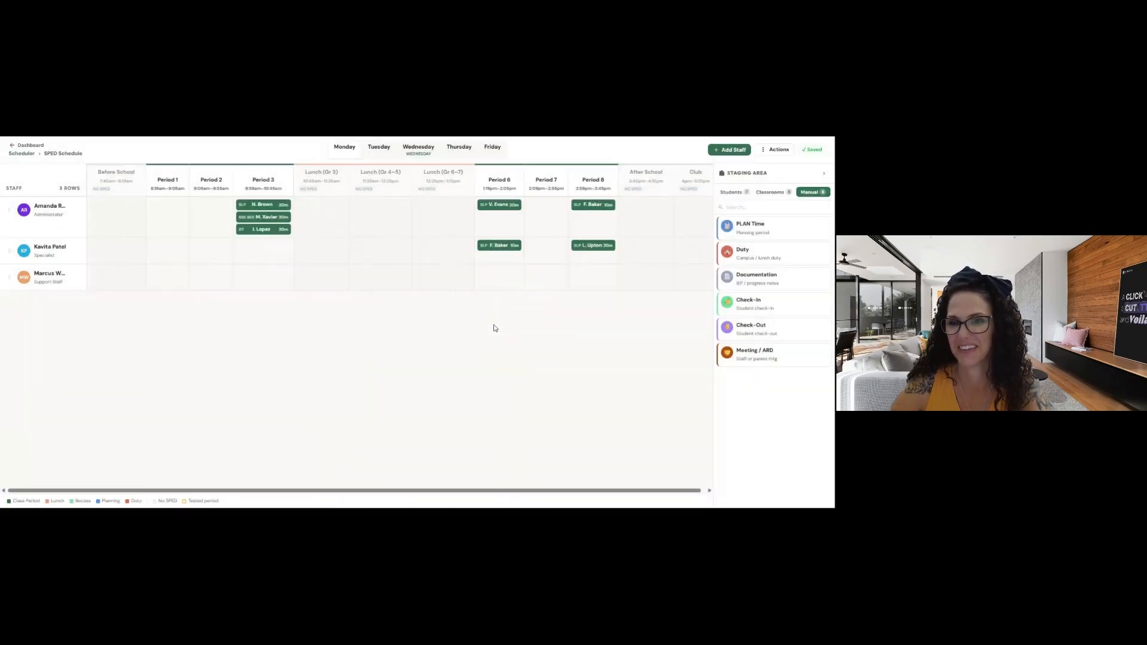
View the options for copying Monday's schedule to other days without copying anything
{"action": "left_click", "coordinate": [787, 151]}
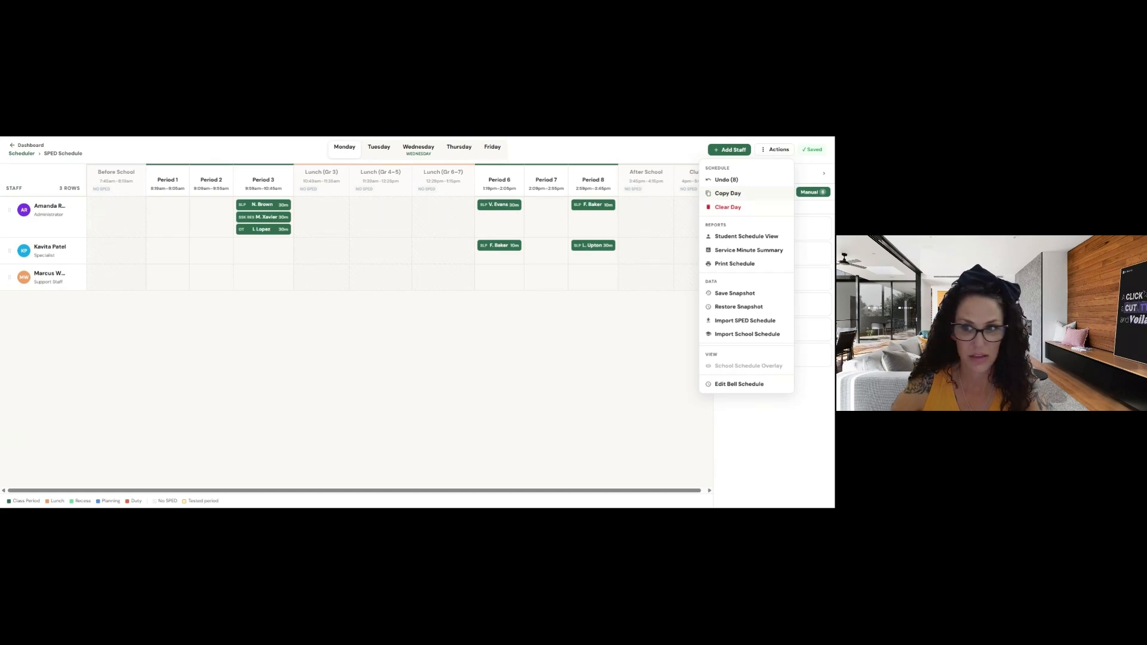
{"action": "left_click", "coordinate": [745, 196]}
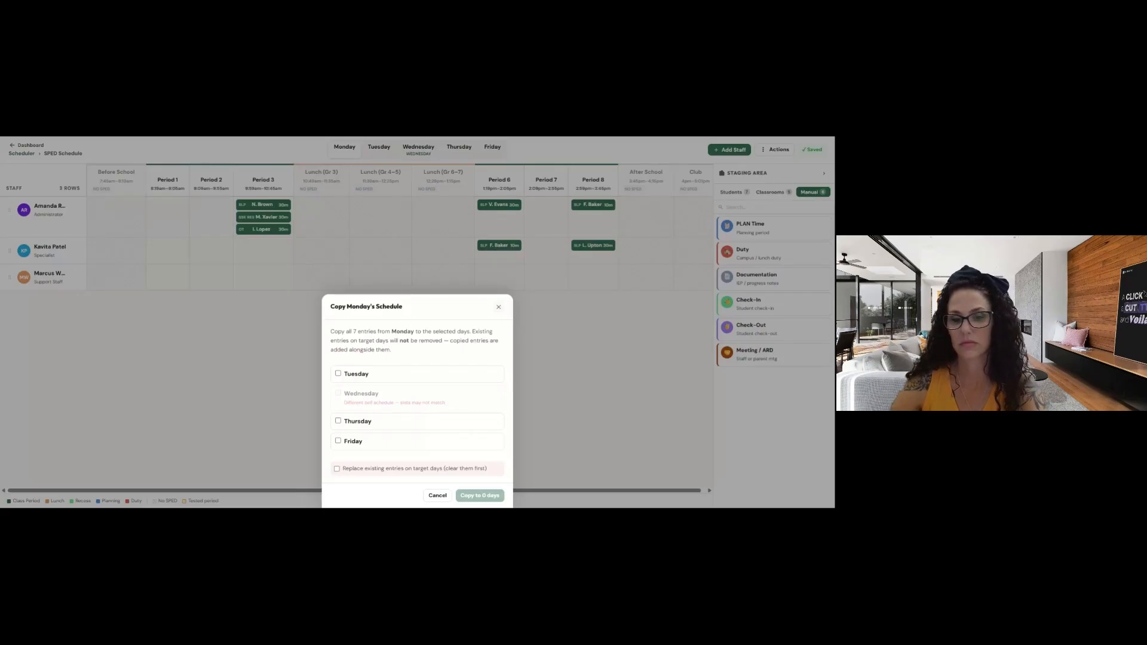
{"action": "left_click", "coordinate": [498, 307]}
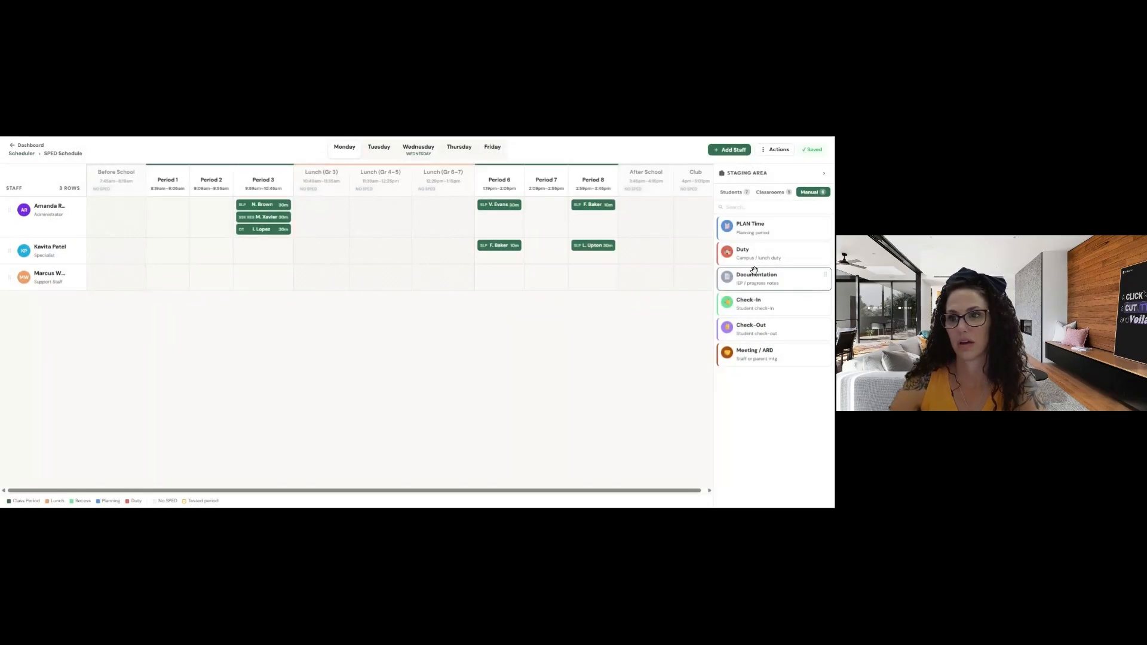
Clear all entries from Monday's schedule, and undo the clearing
{"action": "left_click", "coordinate": [775, 153]}
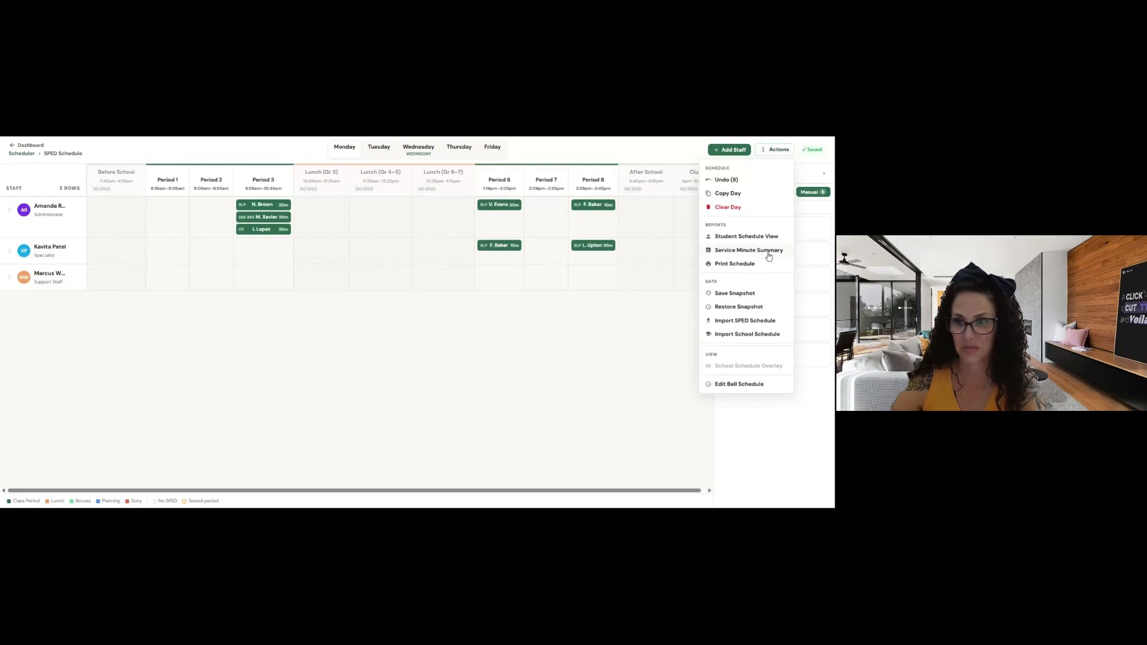
{"action": "left_click", "coordinate": [754, 209]}
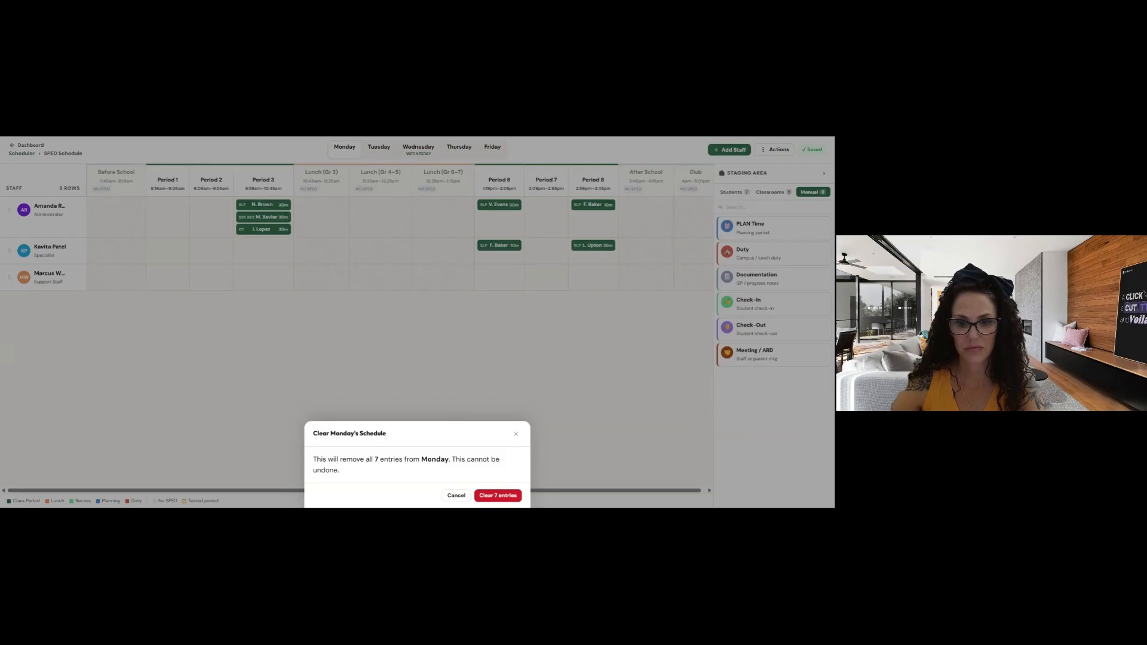
{"action": "left_click", "coordinate": [493, 498]}
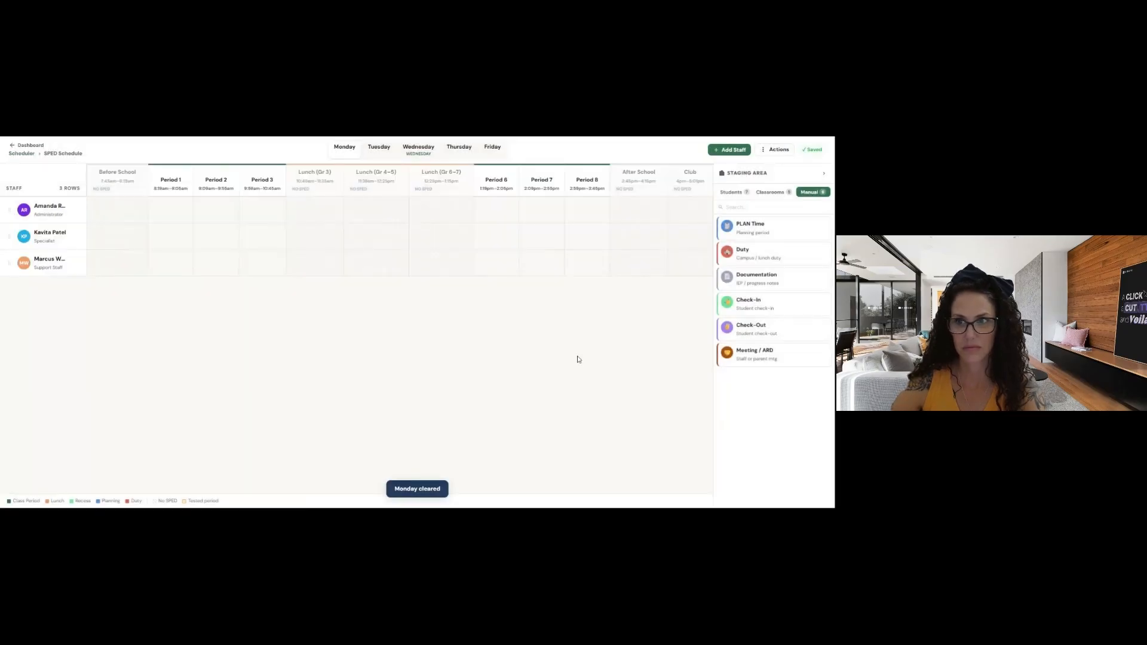
{"action": "left_click", "coordinate": [778, 150]}
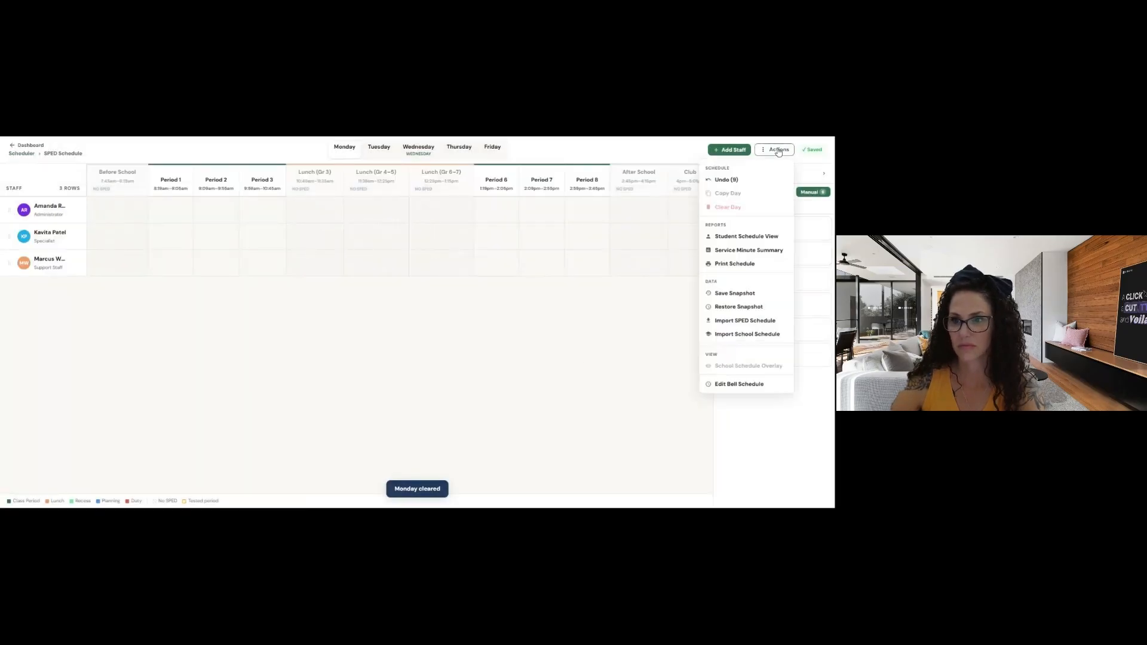
{"action": "left_click", "coordinate": [713, 186]}
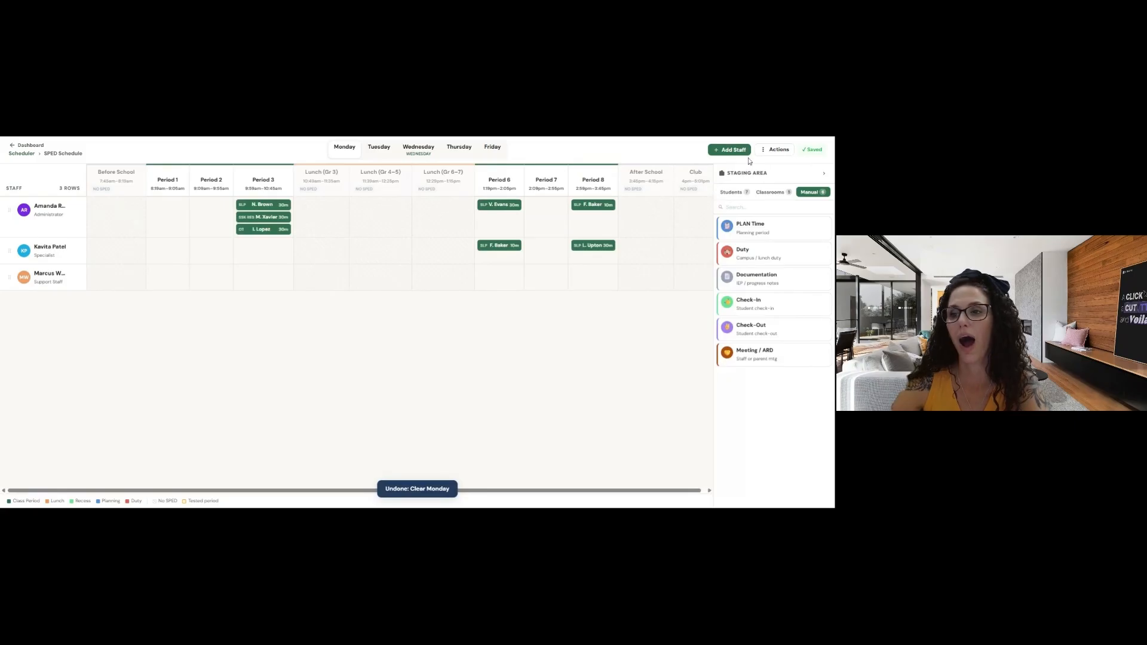
Examine the Student Schedule View for a Grade 2 student with Period 8 speech therapy and a Grade 4 student with Period 6 and 8 sessions
{"action": "left_click", "coordinate": [786, 150]}
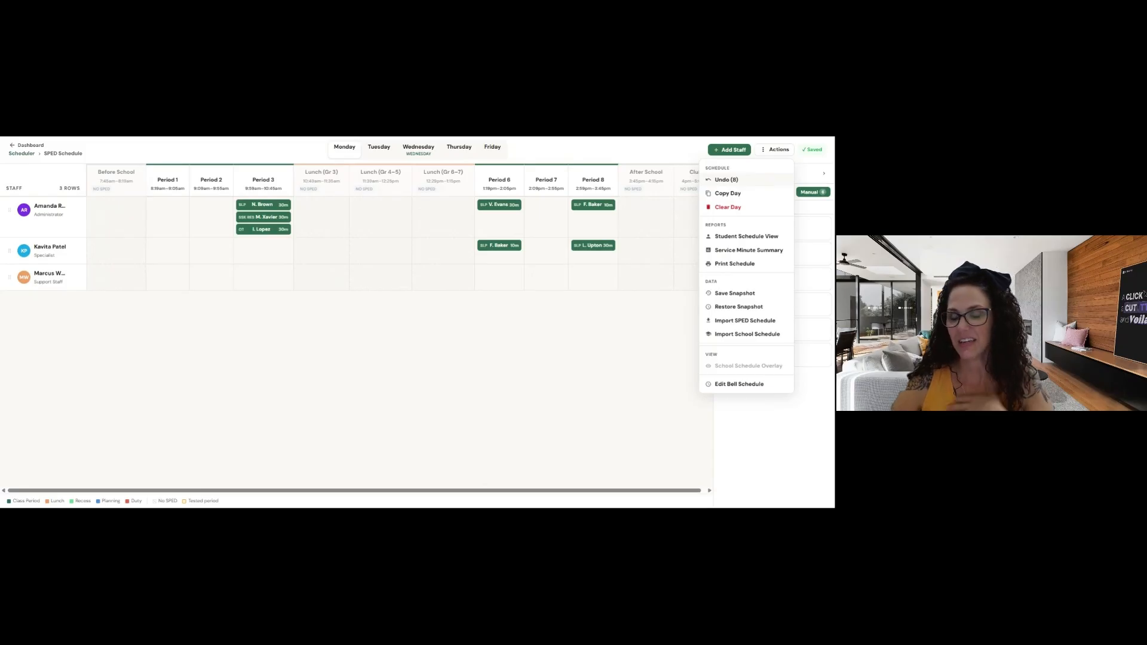
{"action": "left_click", "coordinate": [775, 236]}
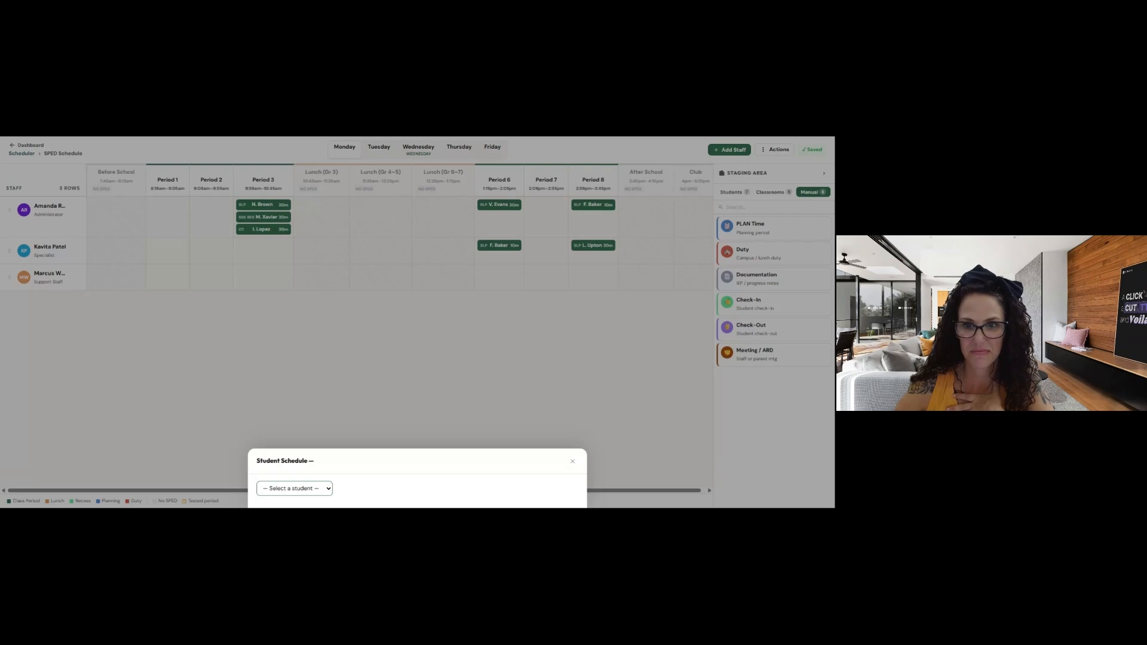
{"action": "left_click", "coordinate": [332, 383]}
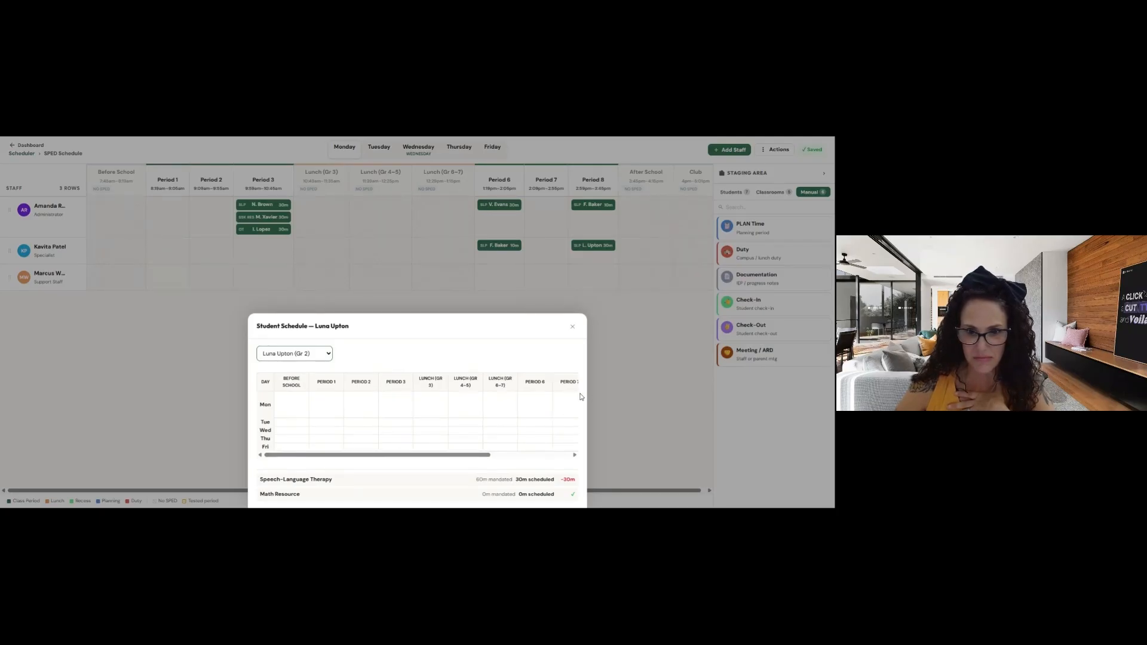
{"action": "left_click_drag", "start_coordinate": [473, 459], "coordinate": [571, 458]}
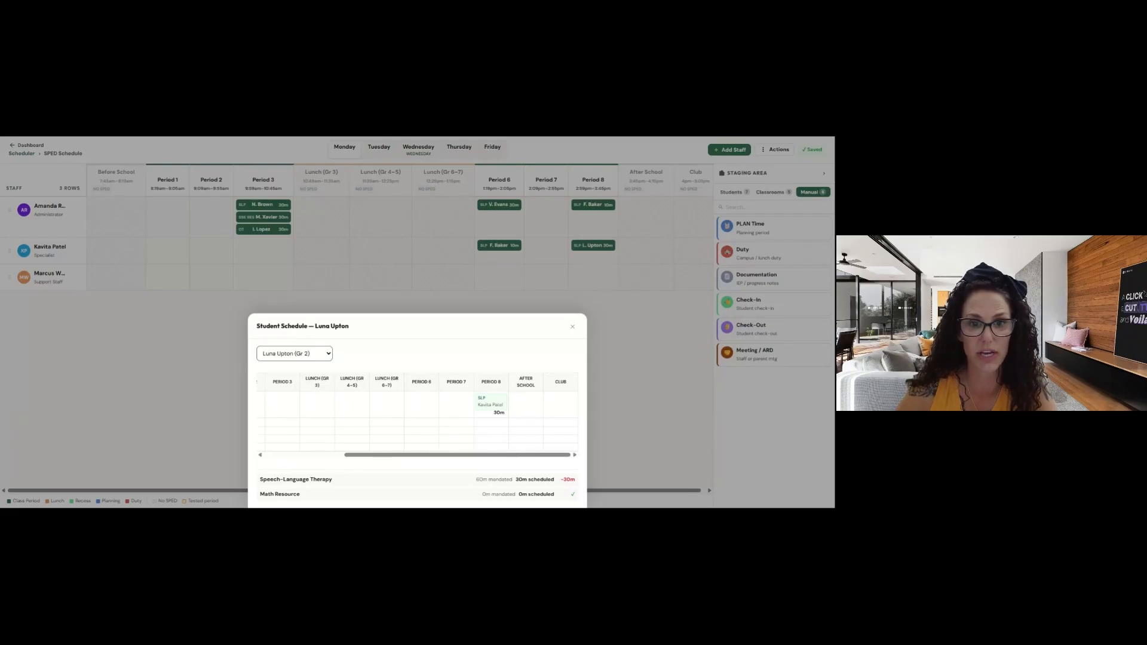
{"action": "left_click", "coordinate": [328, 285]}
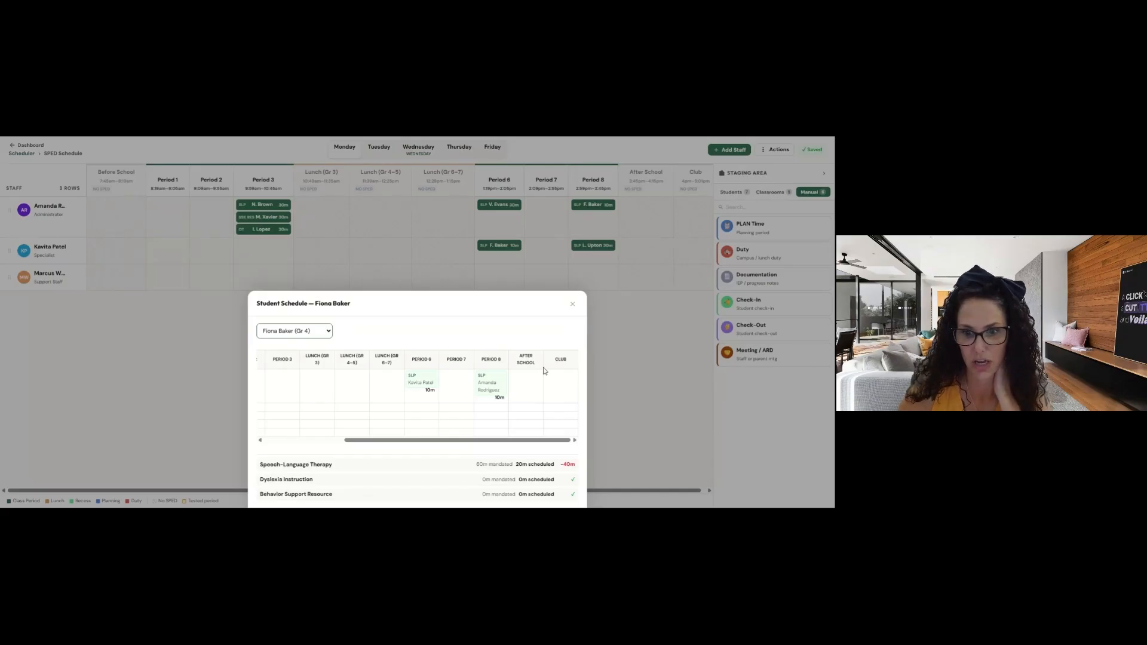
{"action": "left_click", "coordinate": [572, 305]}
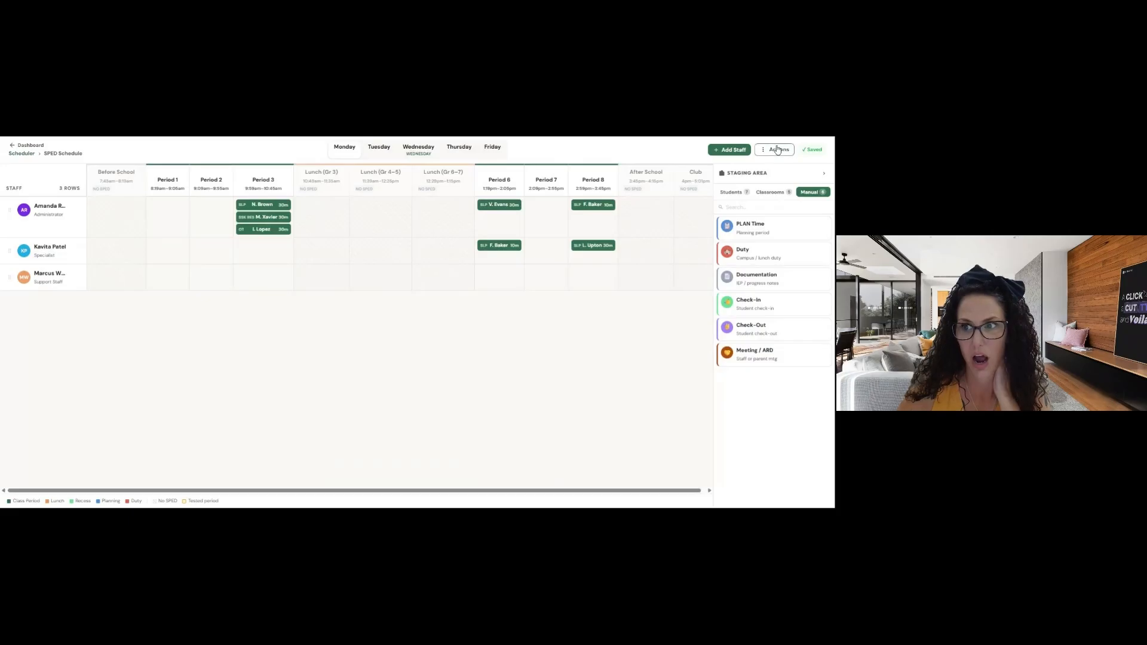
Open the Service Minute Summary for all students
{"action": "left_click", "coordinate": [777, 150]}
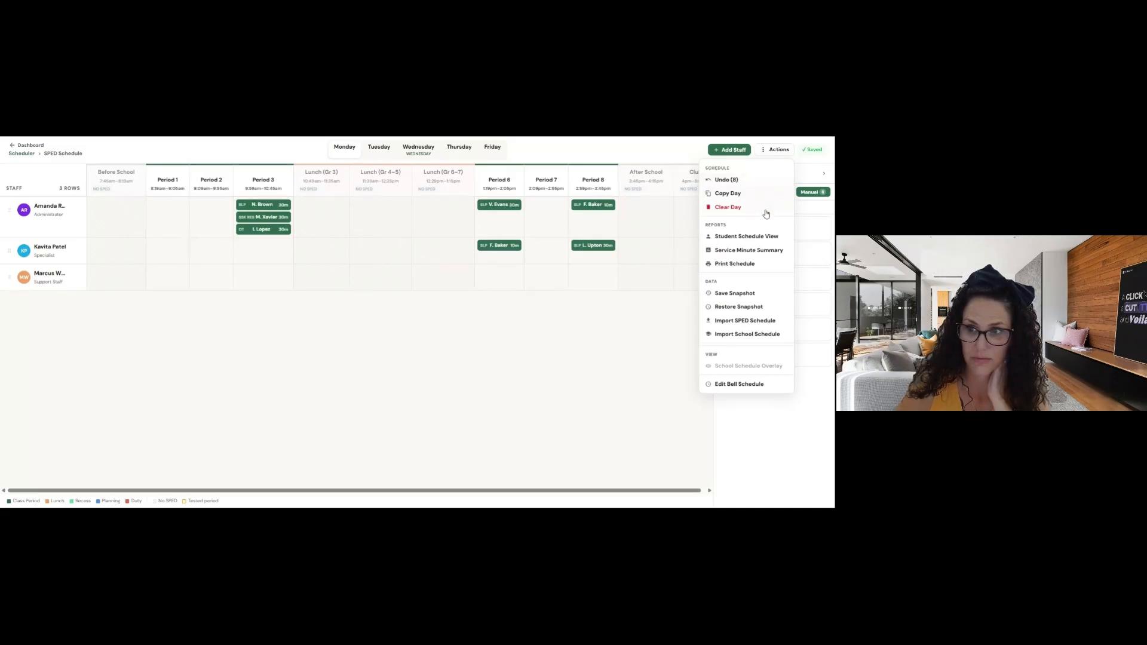
{"action": "left_click", "coordinate": [766, 254]}
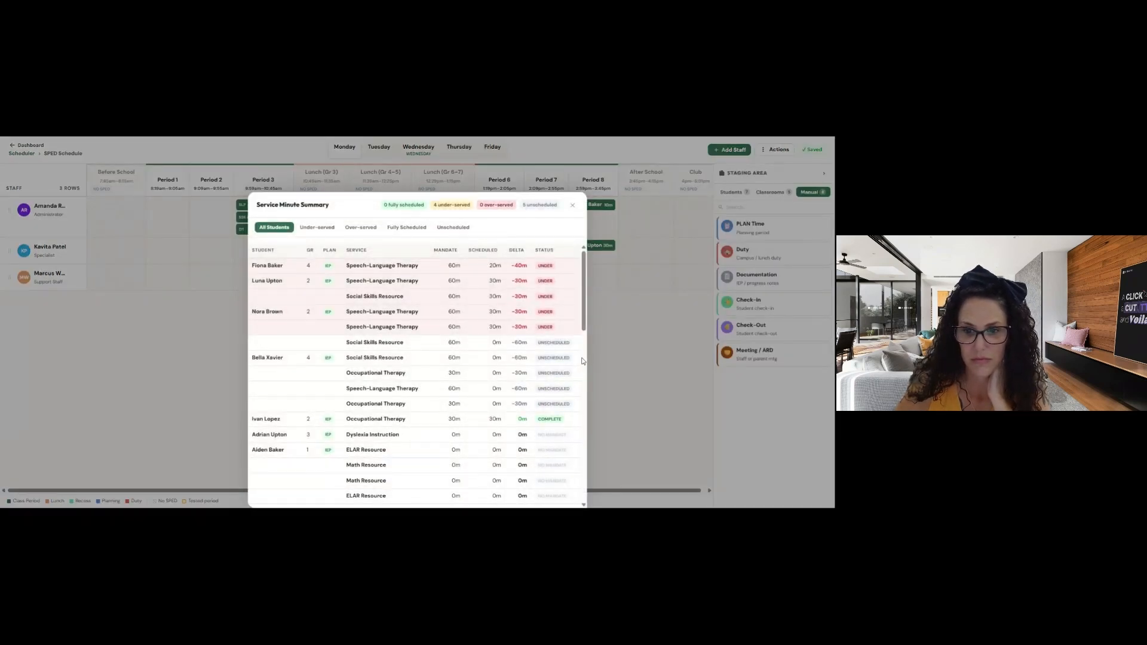
Examine all students and the under-served ones in the Service Minute Summary, and open the schedule's print view
{"action": "scroll", "coordinate": [578, 364], "scroll_direction": "down", "scroll_amount": 5}
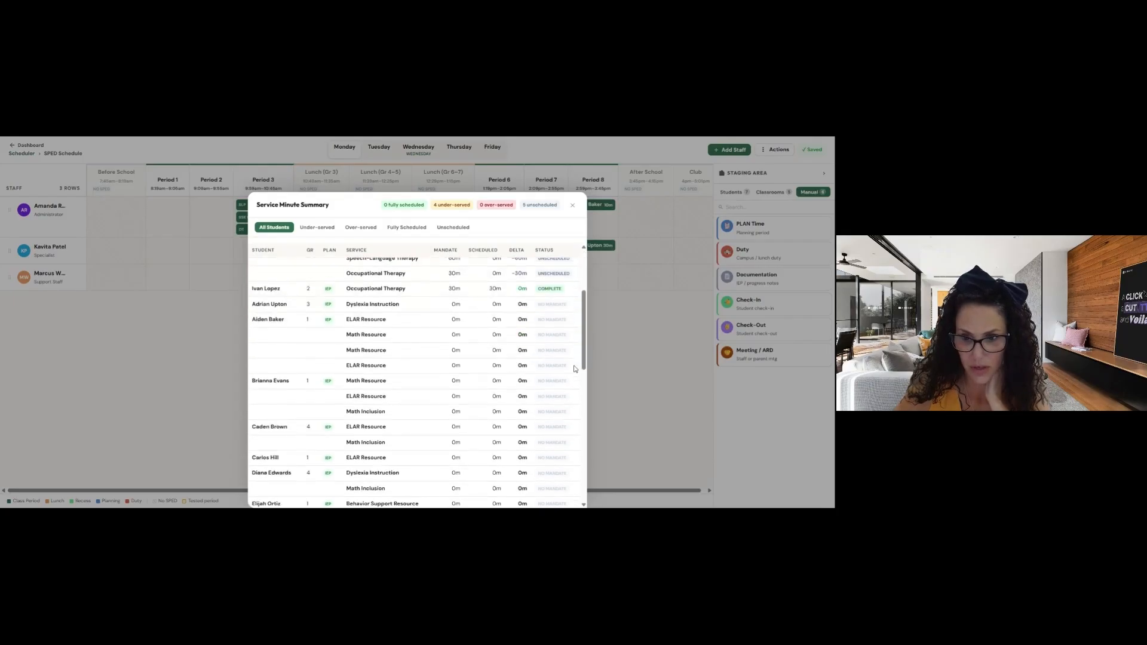
{"action": "scroll", "coordinate": [574, 369], "scroll_direction": "up", "scroll_amount": 5}
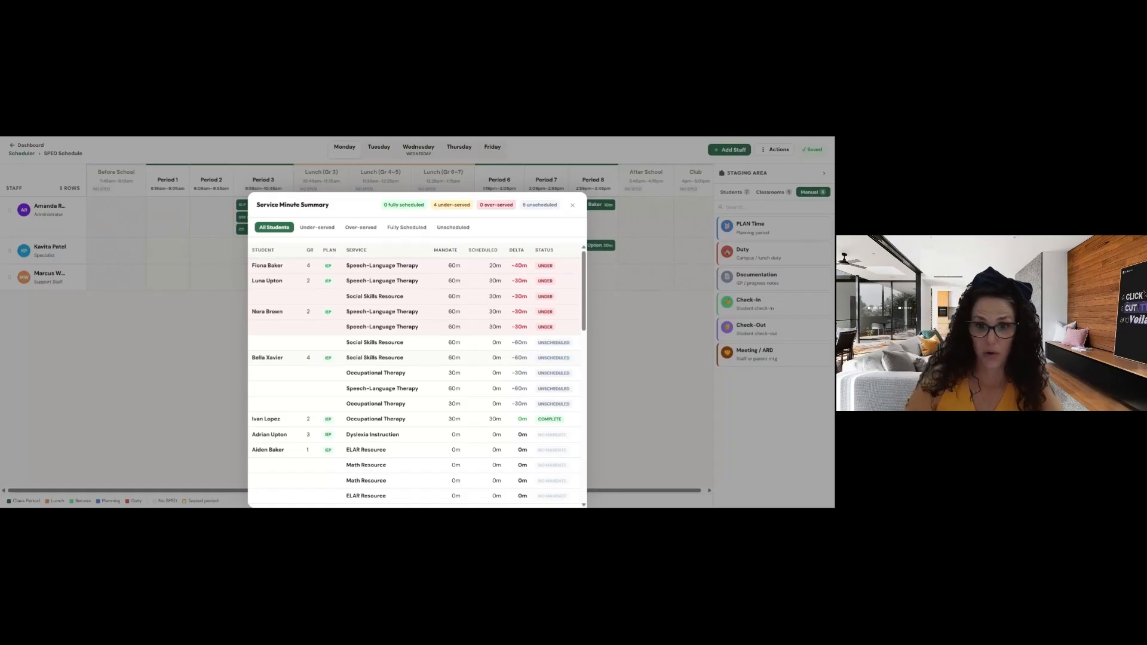
{"action": "left_click", "coordinate": [326, 228]}
{"action": "left_click", "coordinate": [572, 377]}
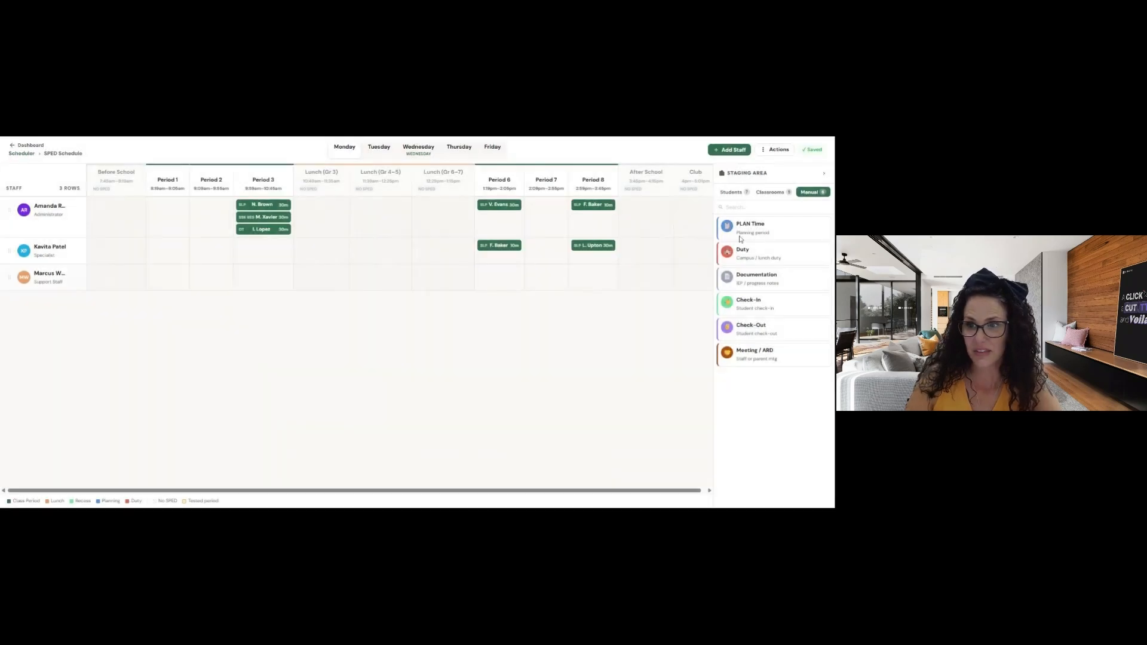
{"action": "left_click", "coordinate": [767, 156]}
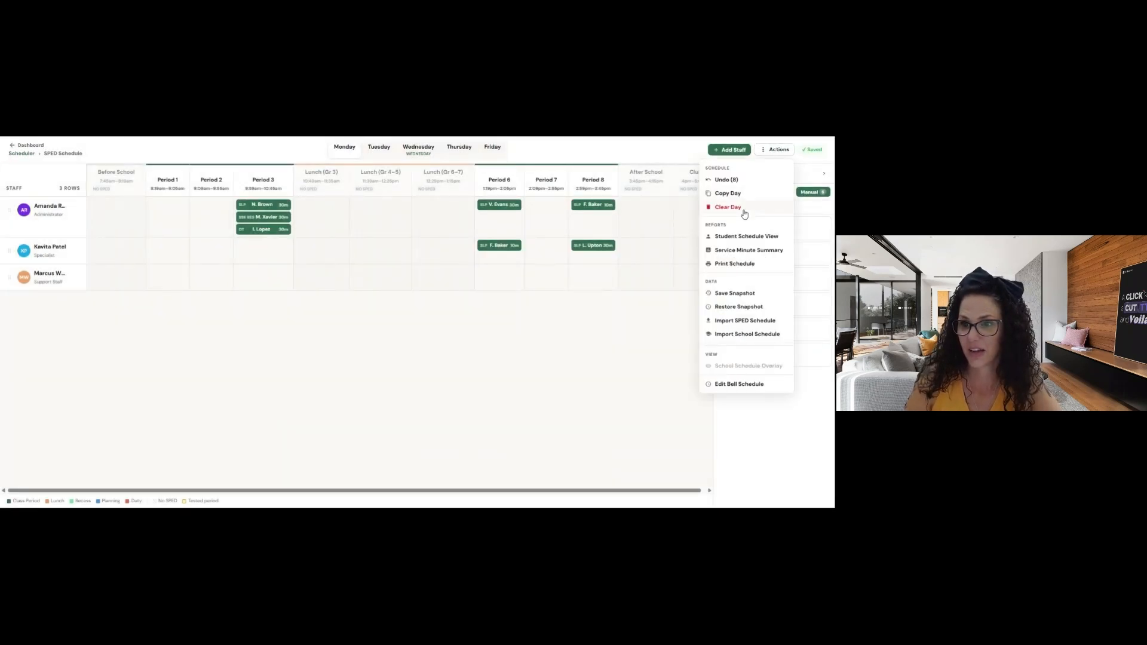
{"action": "left_click", "coordinate": [743, 263]}
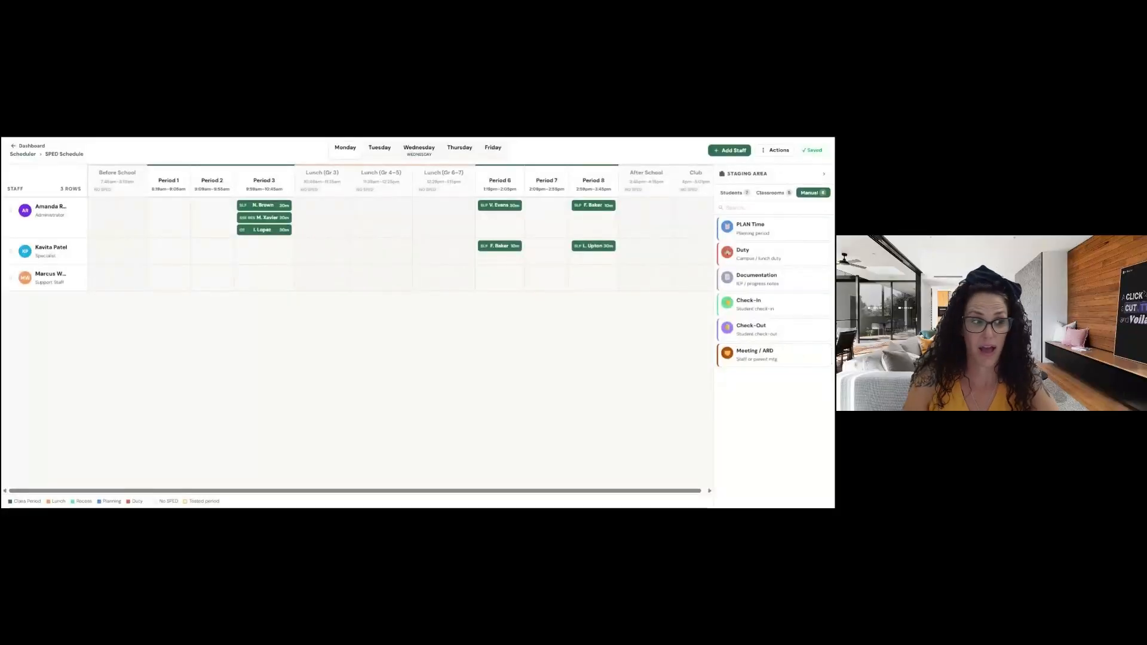
Save a snapshot of the current SPED schedule
{"action": "left_click", "coordinate": [776, 150]}
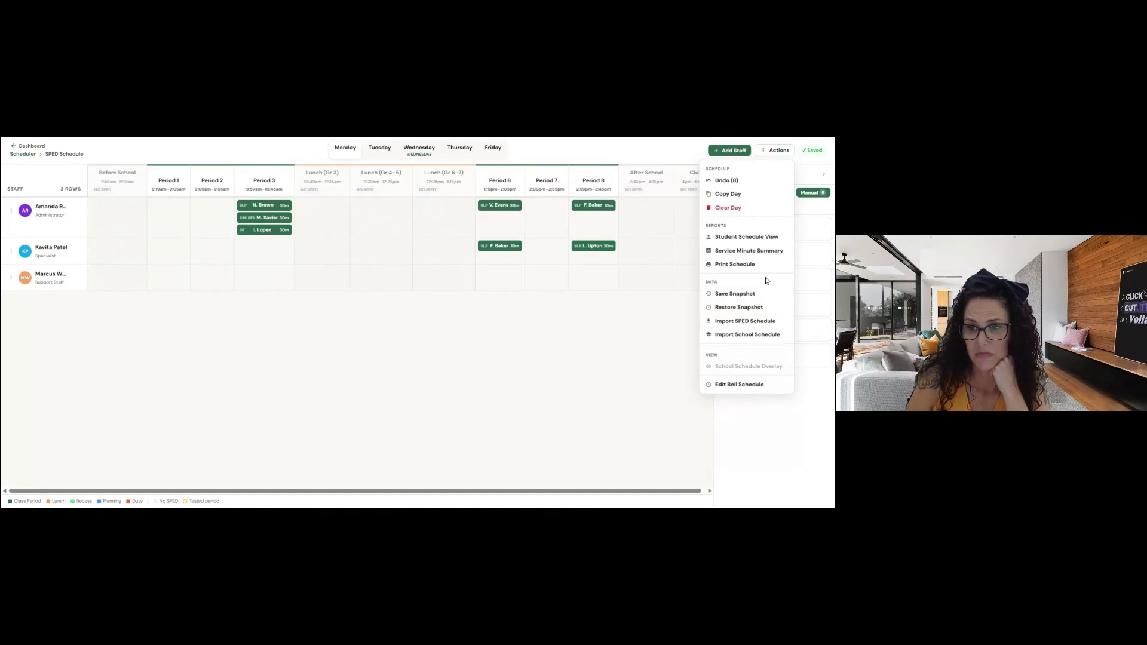
{"action": "left_click", "coordinate": [737, 295]}
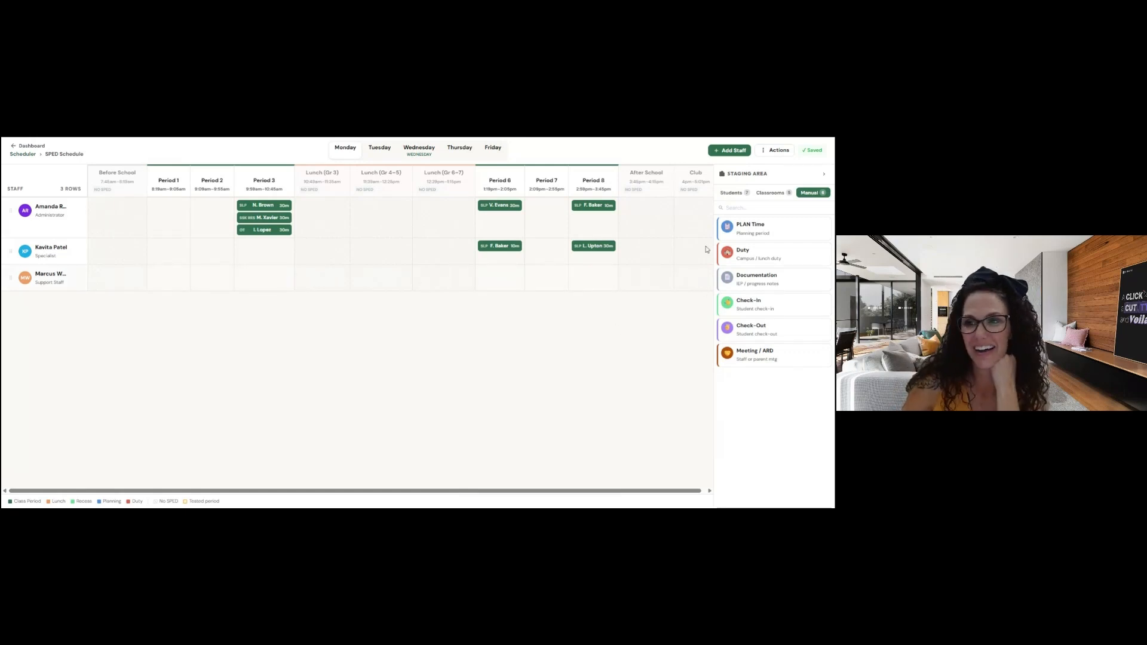
Clear all entries from Monday's schedule, and bring them back by restoring the saved snapshot
{"action": "left_click", "coordinate": [784, 149]}
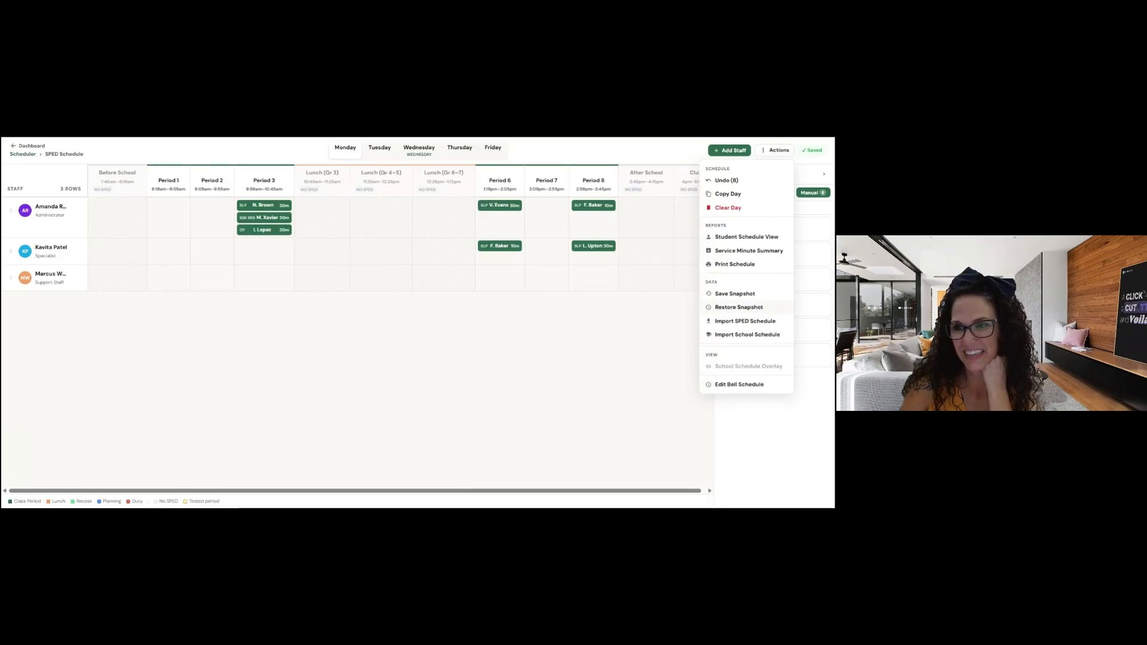
{"action": "left_click", "coordinate": [727, 207]}
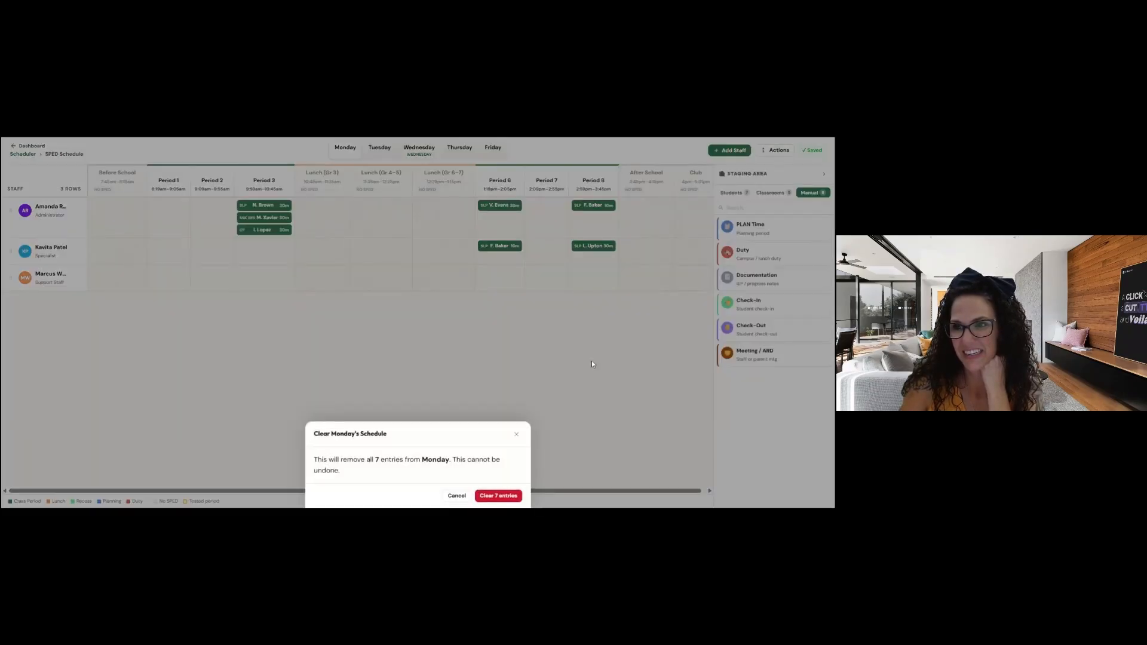
{"action": "left_click", "coordinate": [511, 497]}
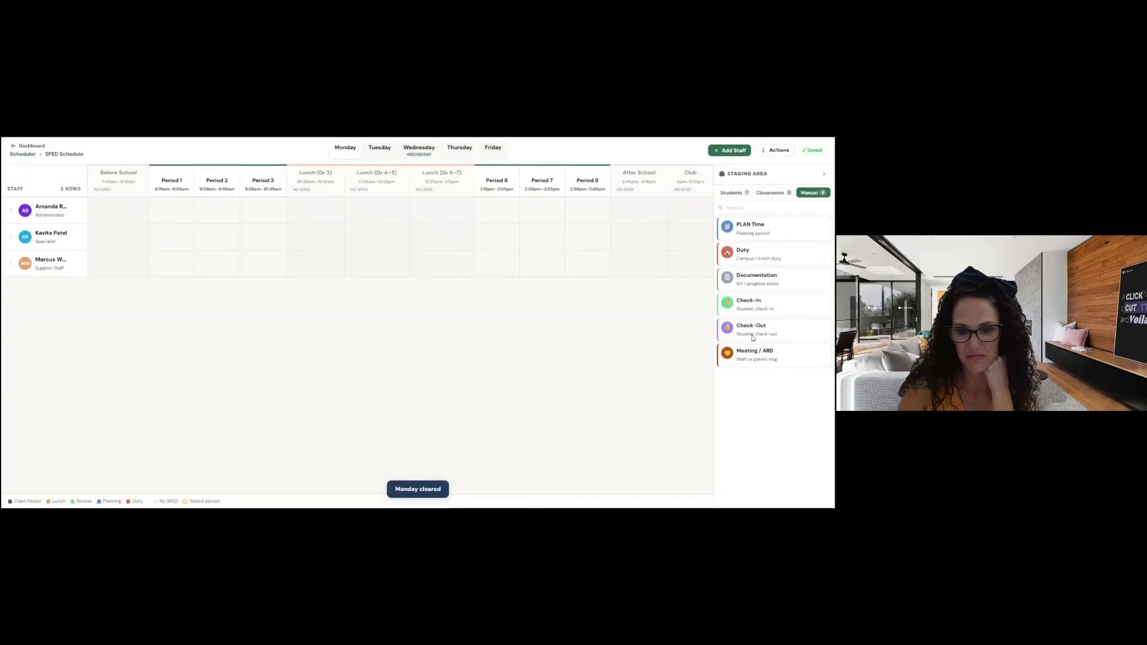
{"action": "left_click", "coordinate": [776, 150]}
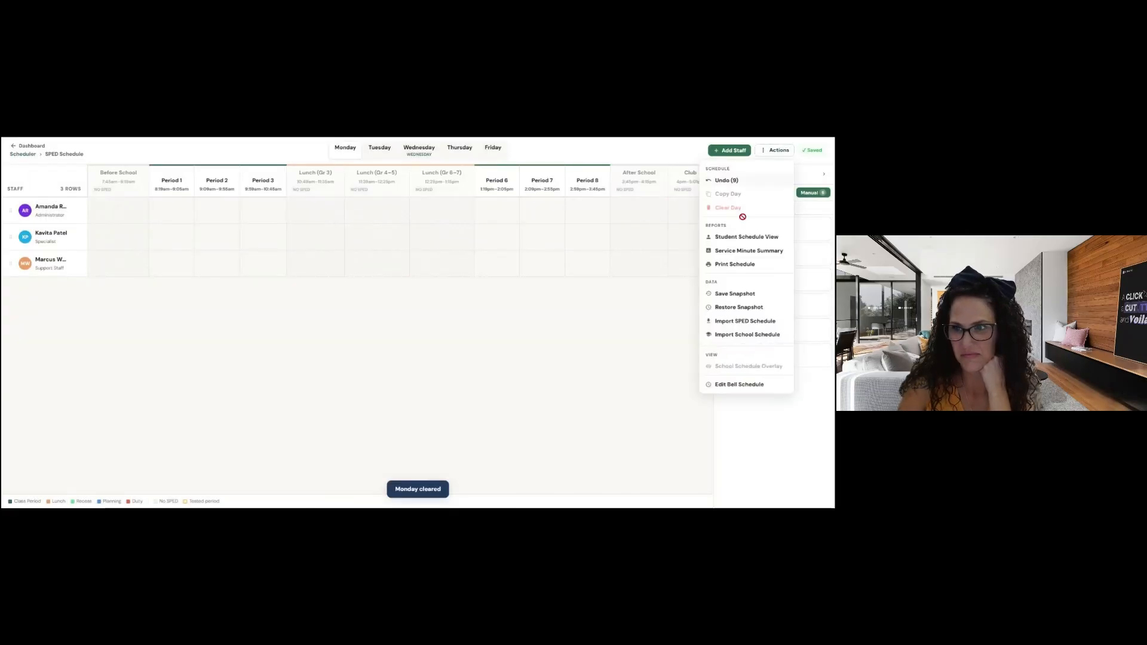
{"action": "left_click", "coordinate": [730, 307]}
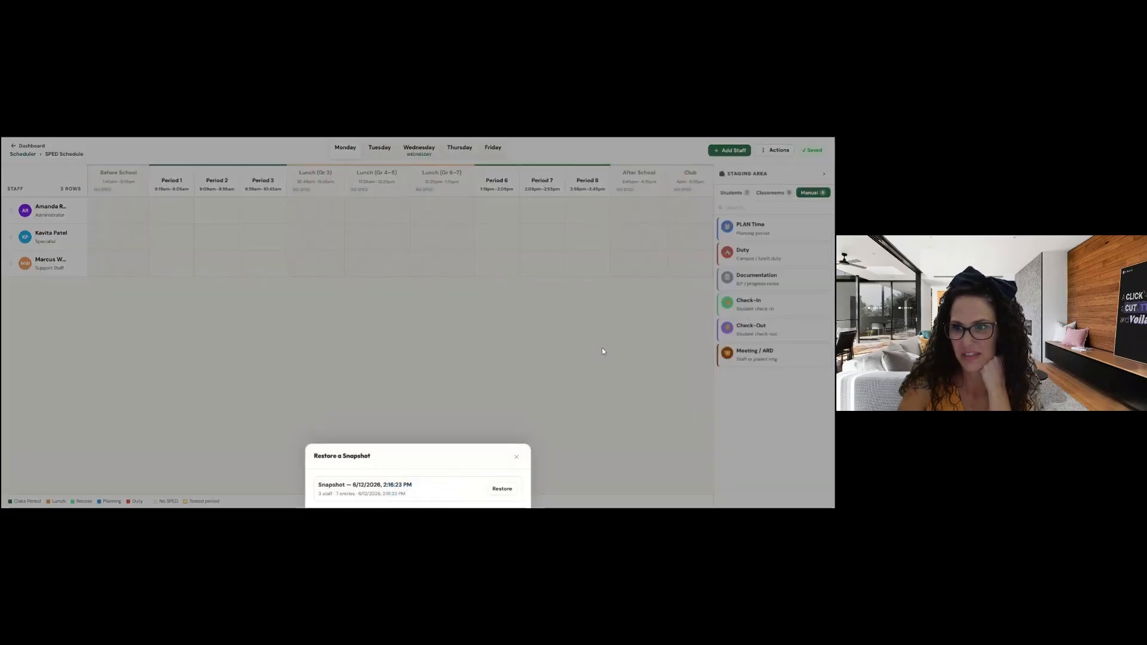
{"action": "left_click", "coordinate": [502, 488]}
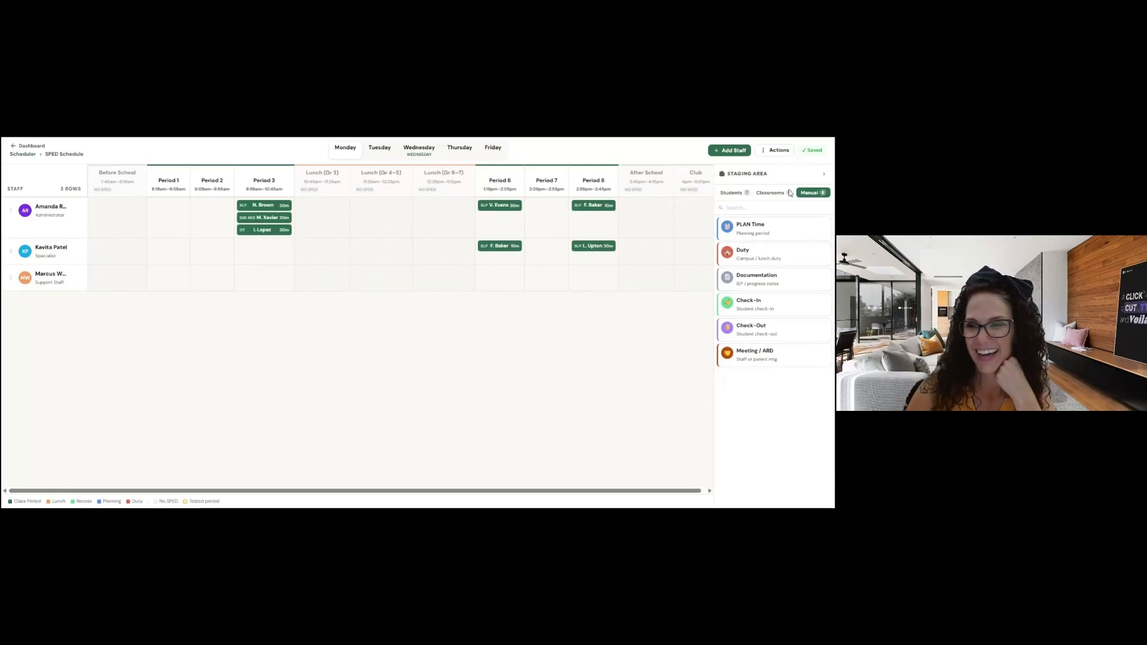
View the import options for the SPED schedule and the school master schedule without importing any file
{"action": "left_click", "coordinate": [776, 156]}
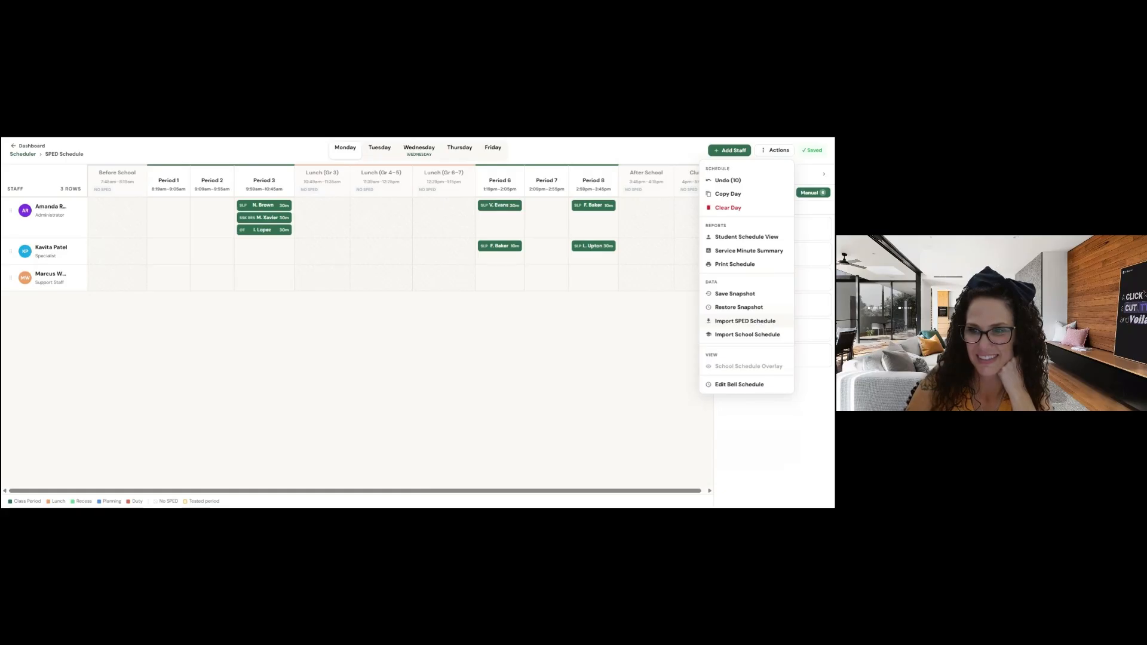
{"action": "left_click", "coordinate": [745, 321]}
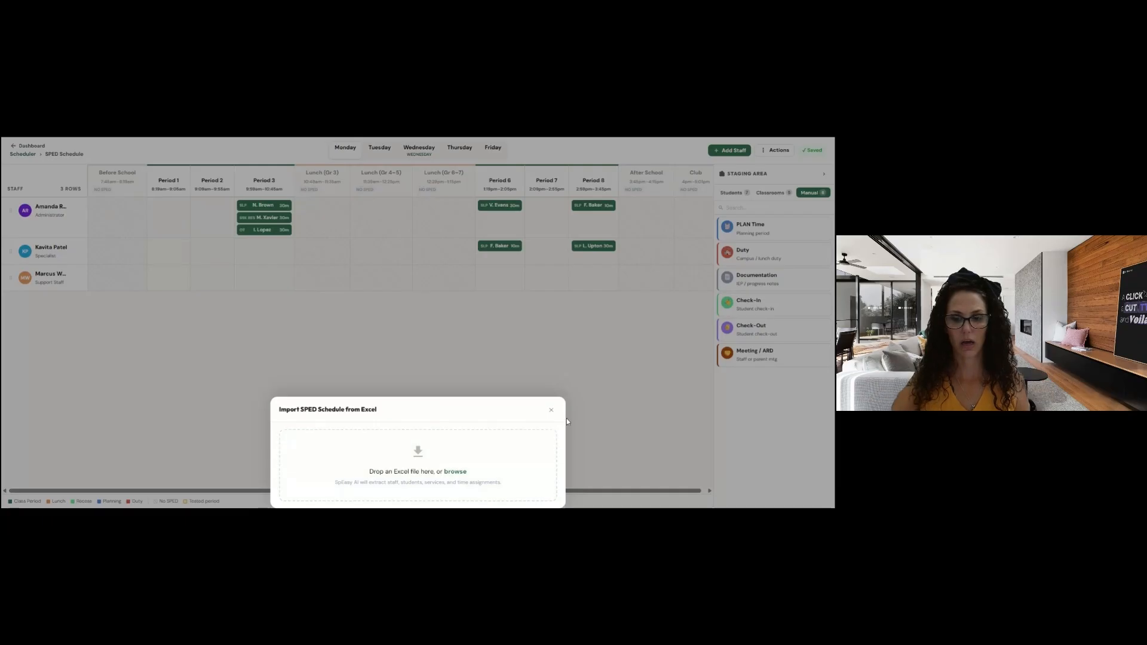
{"action": "left_click", "coordinate": [551, 410]}
{"action": "left_click", "coordinate": [774, 150]}
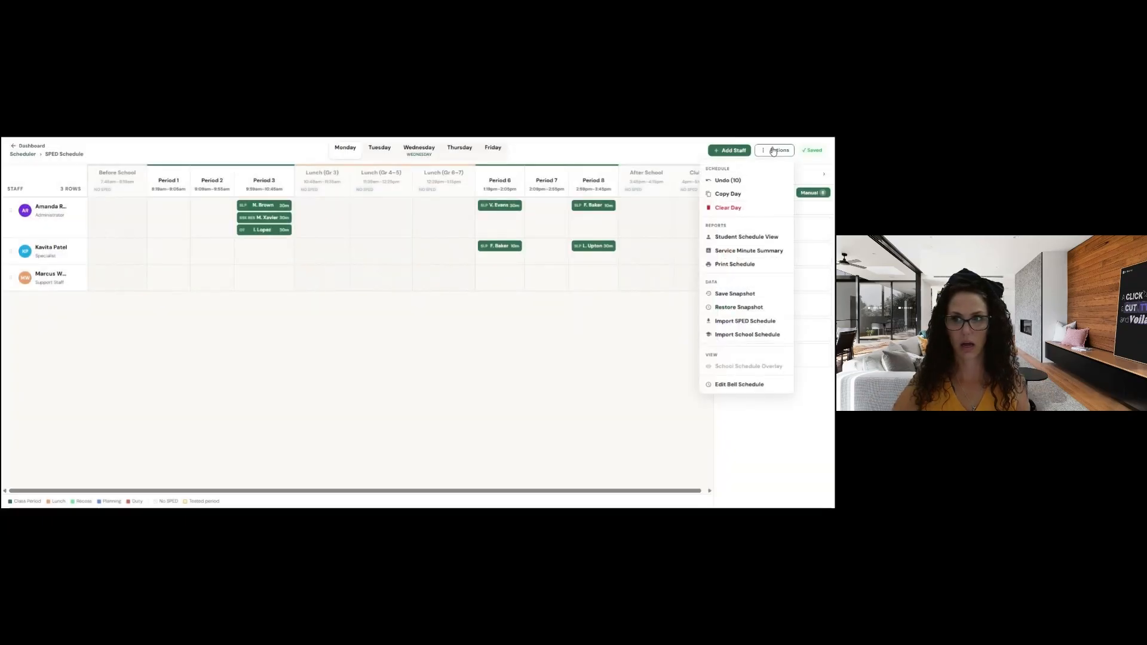
{"action": "left_click", "coordinate": [745, 335]}
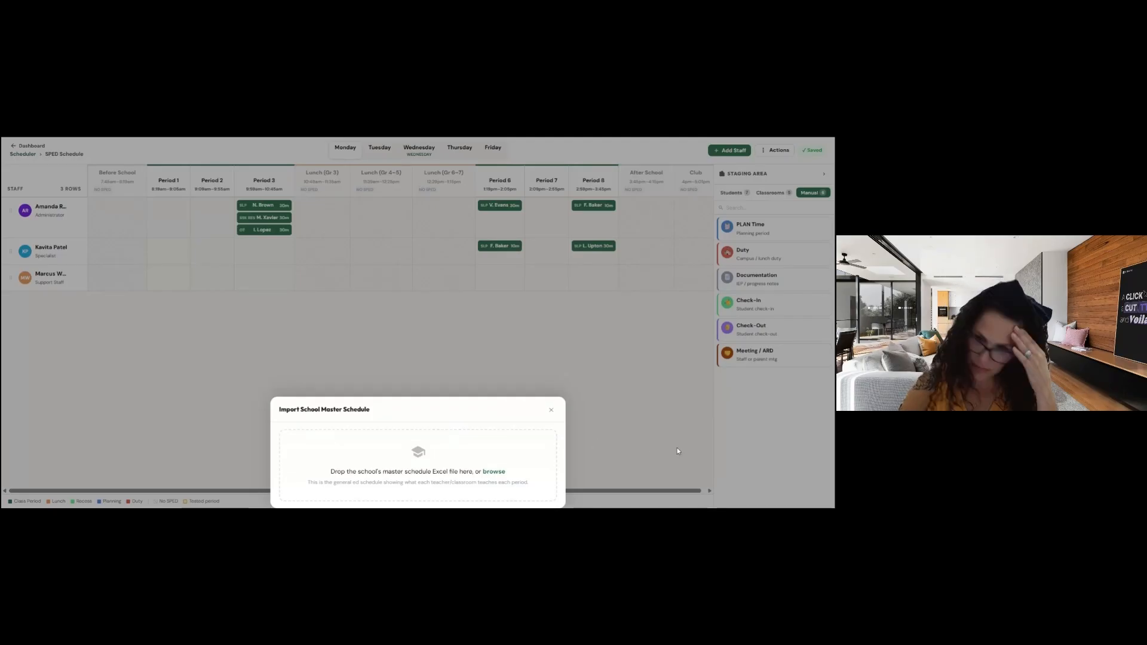
{"action": "left_click", "coordinate": [761, 201]}
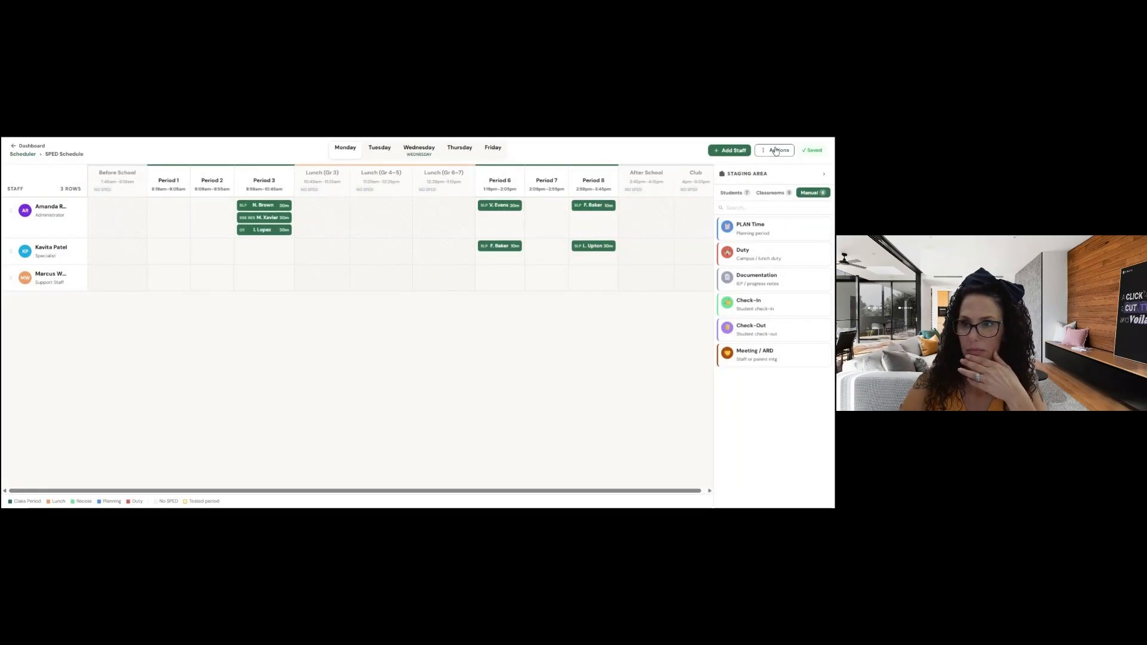
Open the bell schedule for editing and examine the Regular Day time slots, schedule variants, grade groups and timeline preview
{"action": "left_click", "coordinate": [775, 150]}
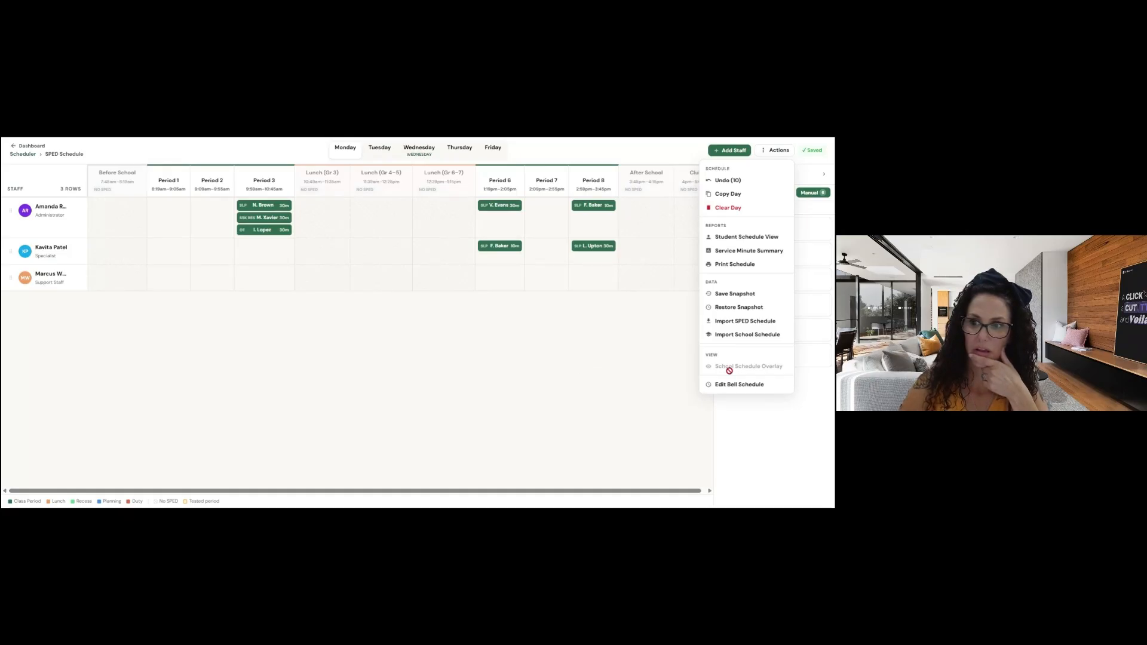
{"action": "left_click", "coordinate": [741, 385]}
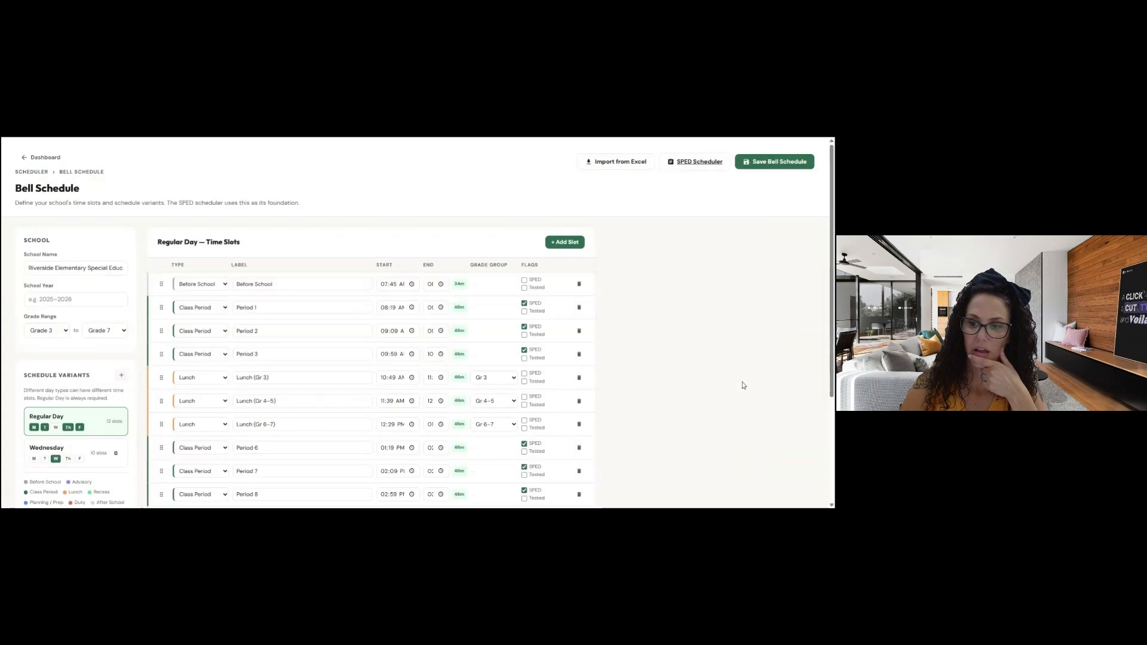
{"action": "scroll", "coordinate": [707, 396], "scroll_direction": "down", "scroll_amount": 2}
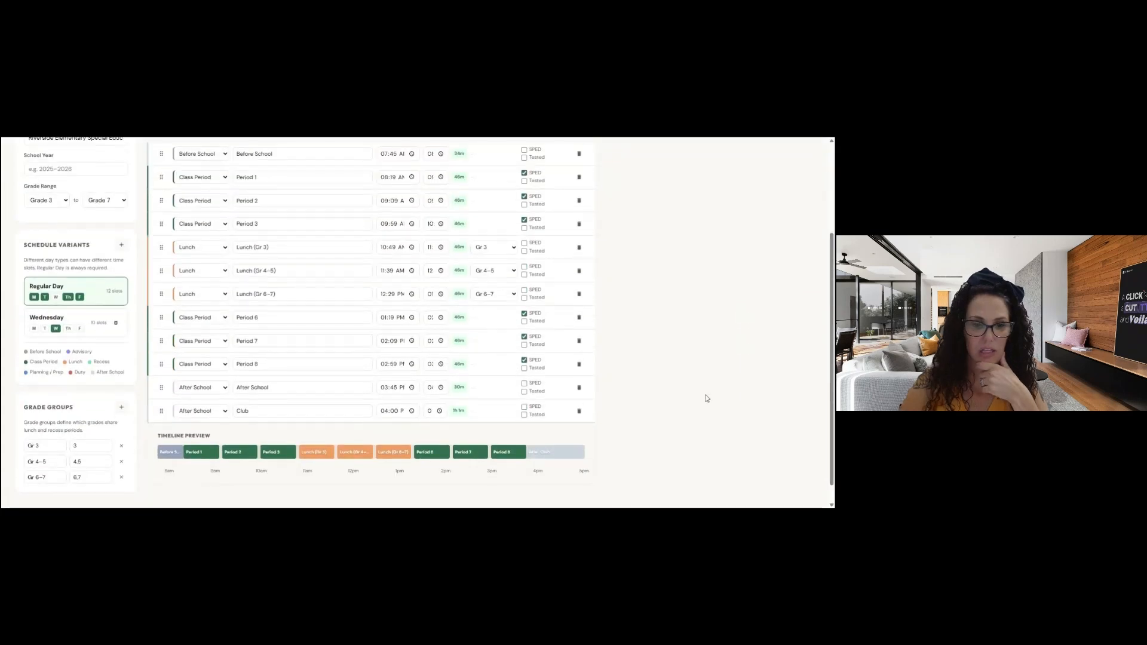
{"action": "scroll", "coordinate": [706, 398], "scroll_direction": "up", "scroll_amount": 1}
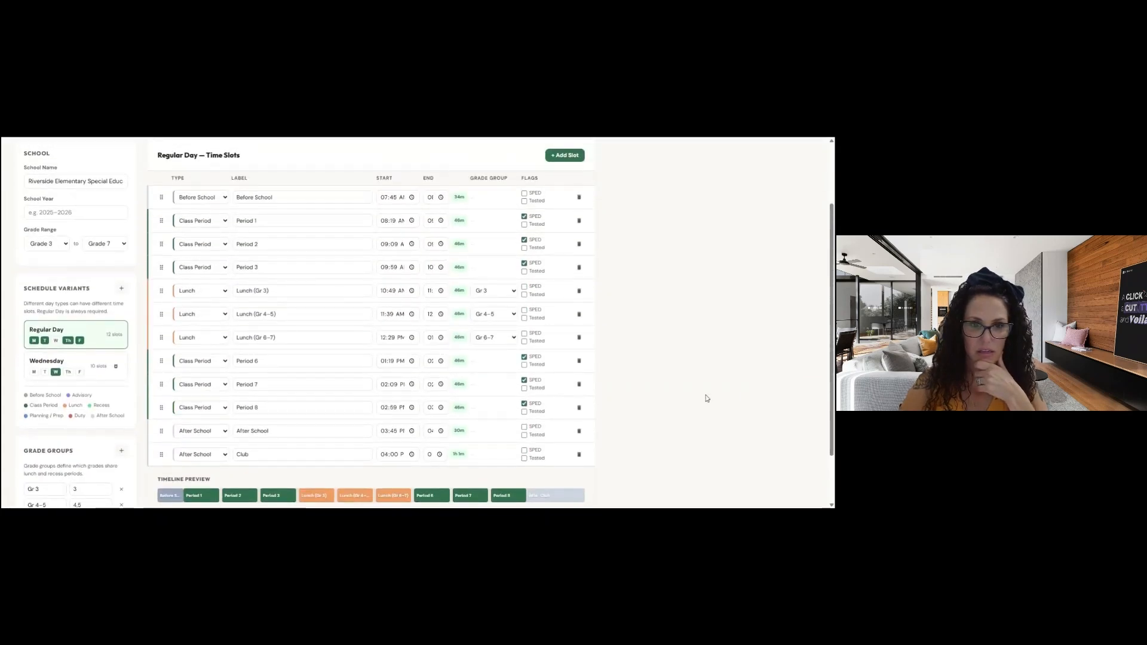
{"action": "scroll", "coordinate": [707, 398], "scroll_direction": "up", "scroll_amount": 3}
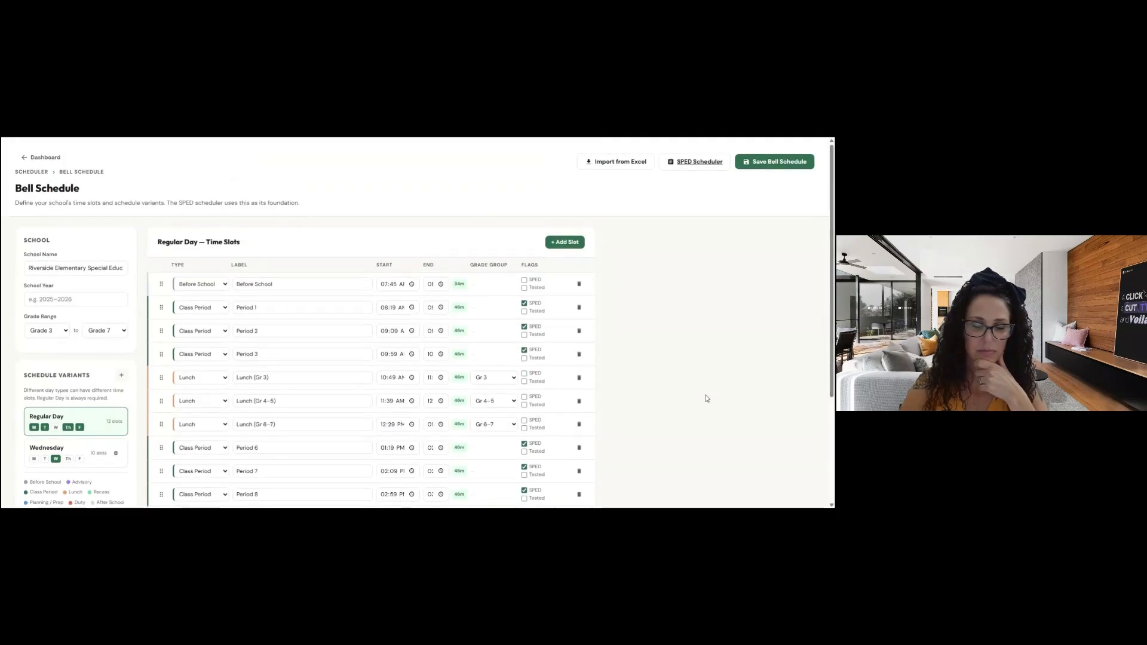
{"action": "scroll", "coordinate": [706, 399], "scroll_direction": "down", "scroll_amount": 2}
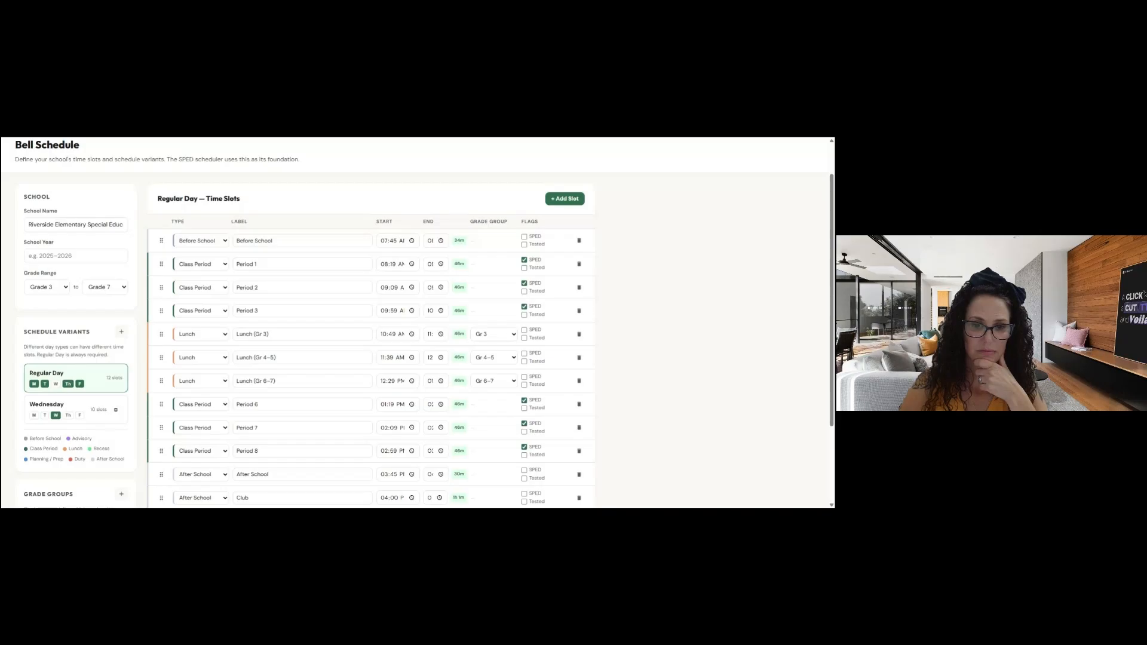
{"action": "scroll", "coordinate": [707, 399], "scroll_direction": "up", "scroll_amount": 2}
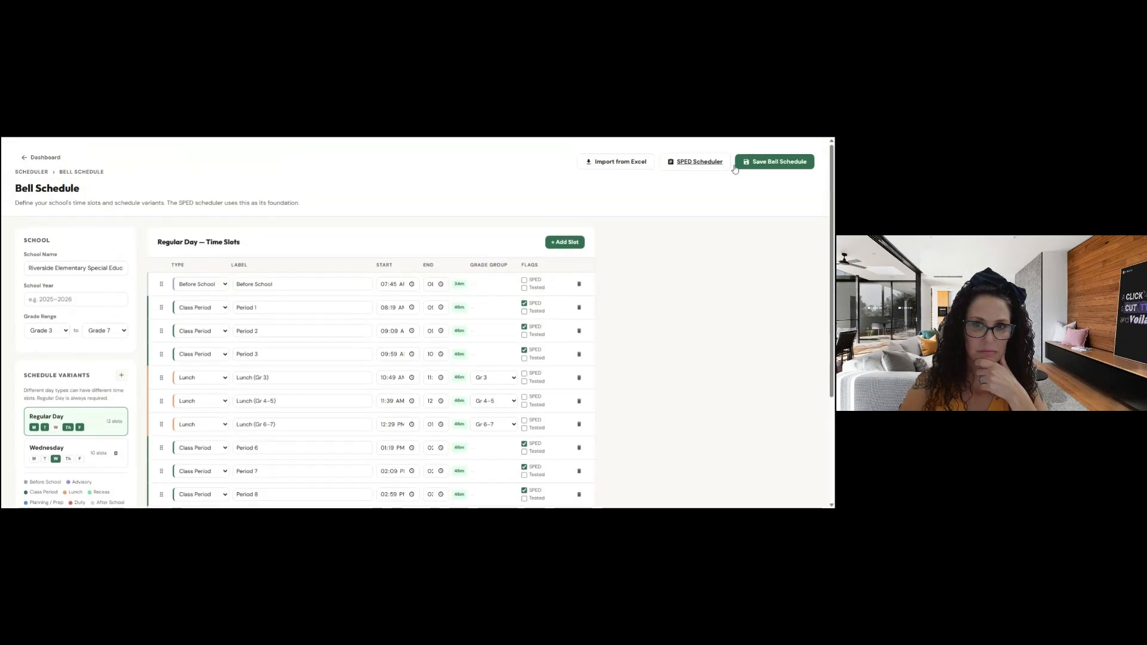
Leave the bell schedule and return to the SPED Schedule by way of the dashboard
{"action": "left_click", "coordinate": [45, 157]}
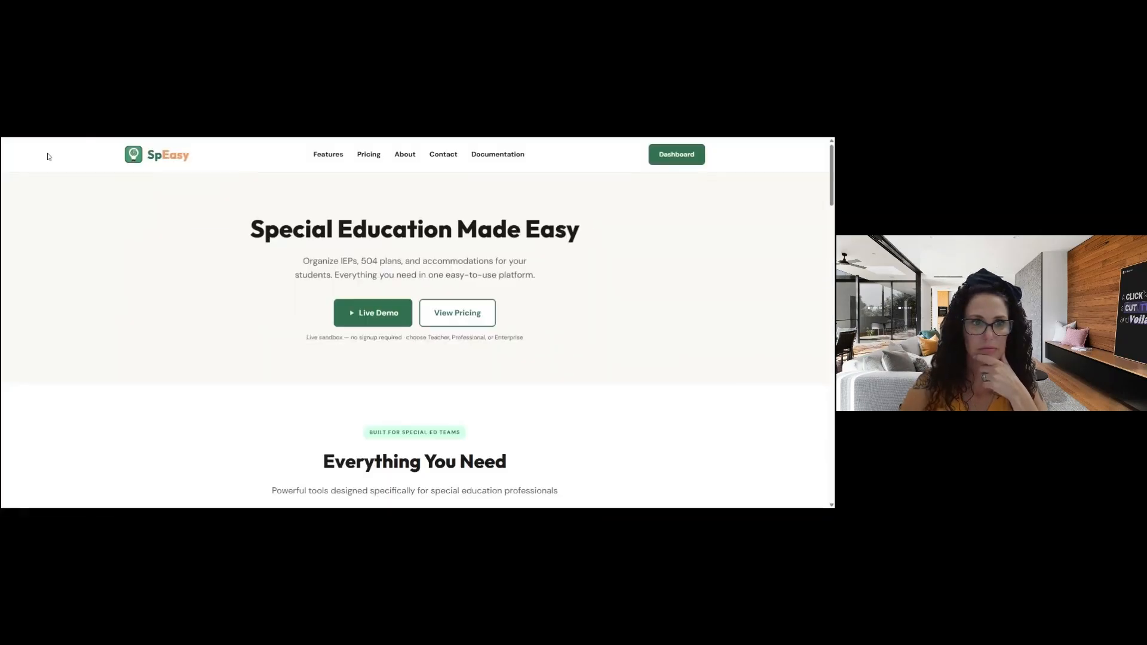
{"action": "left_click", "coordinate": [674, 154]}
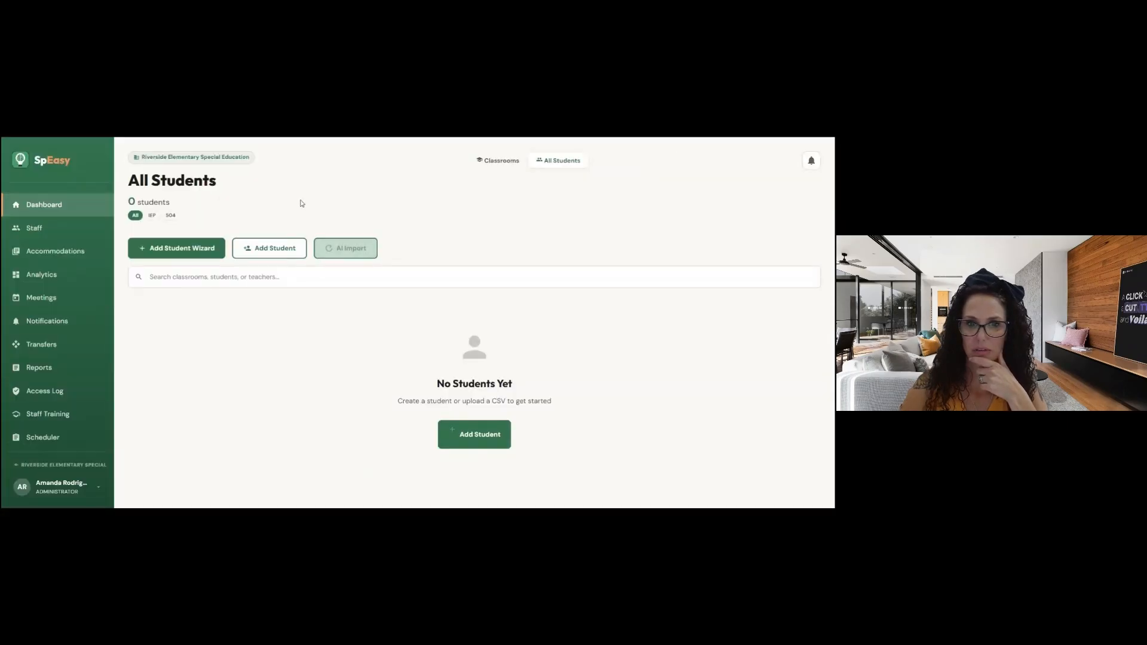
{"action": "left_click", "coordinate": [33, 436]}
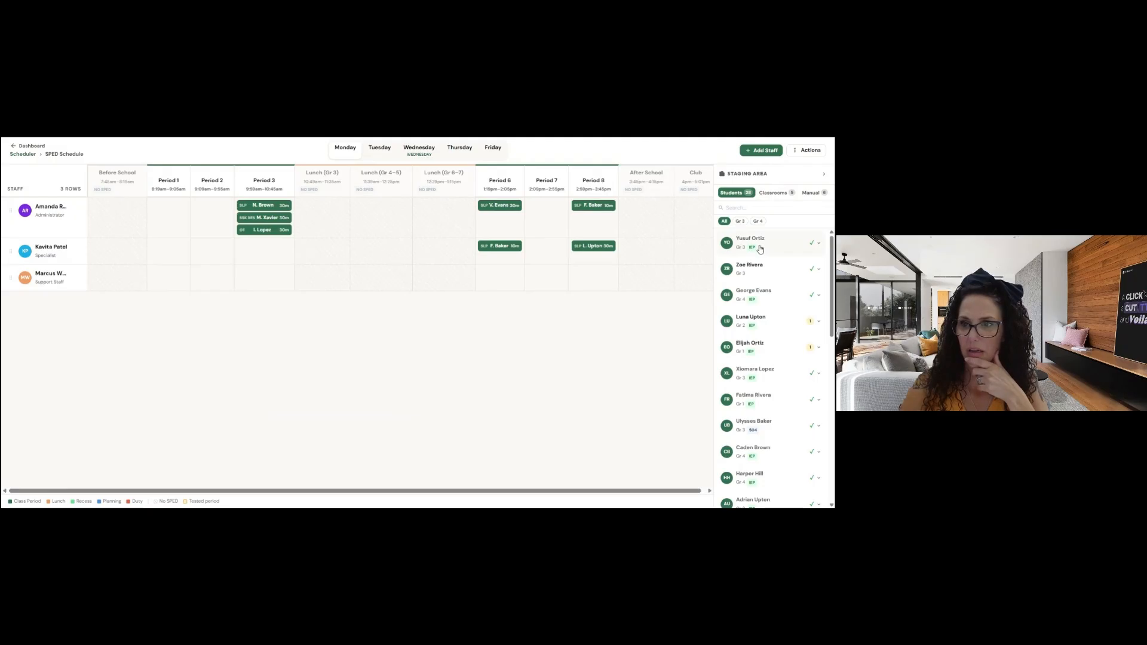
Try to place the first listed student from the staging area directly onto Monday's schedule
{"action": "left_click_drag", "start_coordinate": [760, 249], "coordinate": [297, 213]}
{"action": "left_click", "coordinate": [561, 371]}
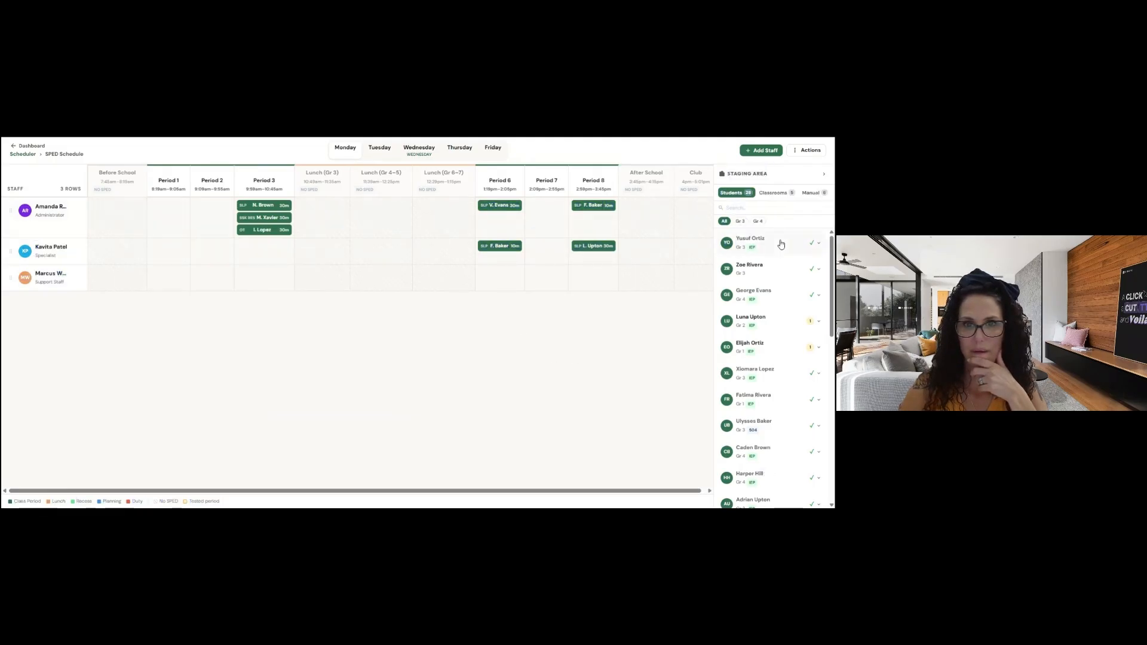
{"action": "left_click_drag", "start_coordinate": [751, 243], "coordinate": [712, 260]}
{"action": "left_click", "coordinate": [604, 355]}
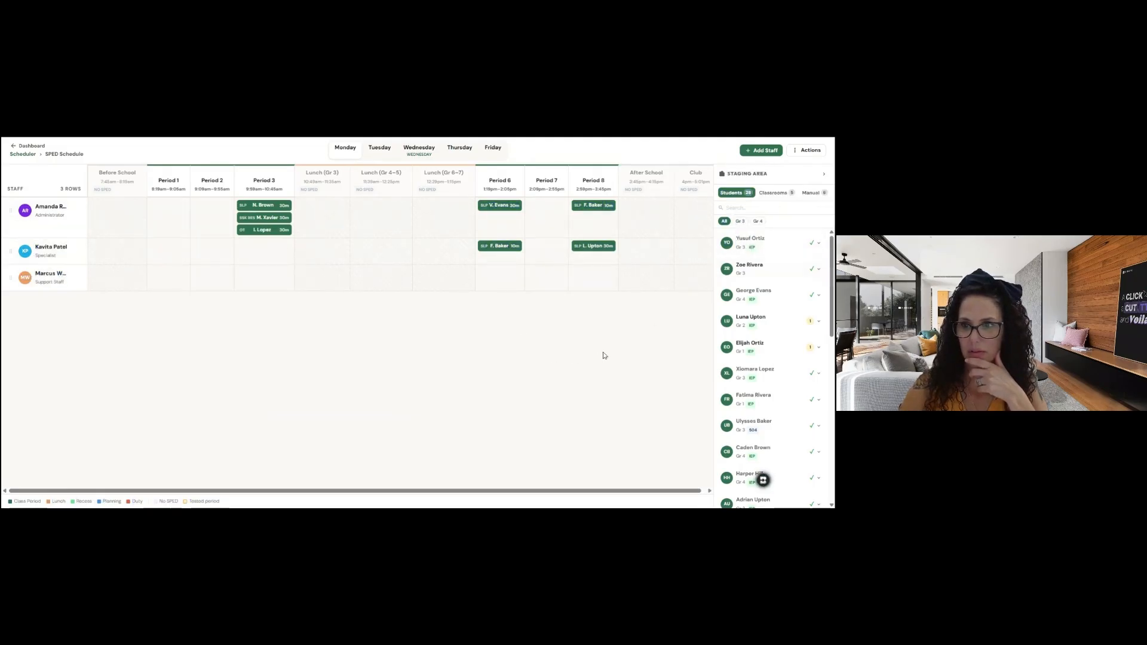
Examine the services of the first listed student and of a Grade 2 student with speech-language therapy, and browse the remaining students
{"action": "left_click", "coordinate": [817, 242]}
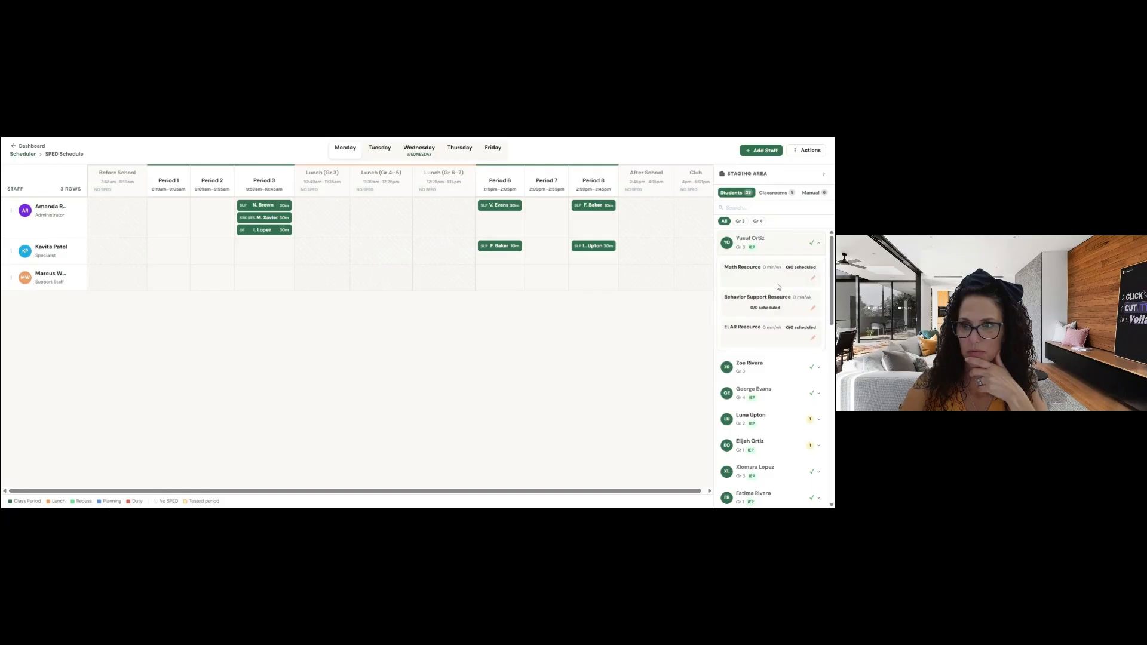
{"action": "left_click", "coordinate": [817, 421]}
{"action": "scroll", "coordinate": [789, 358], "scroll_direction": "down", "scroll_amount": 1}
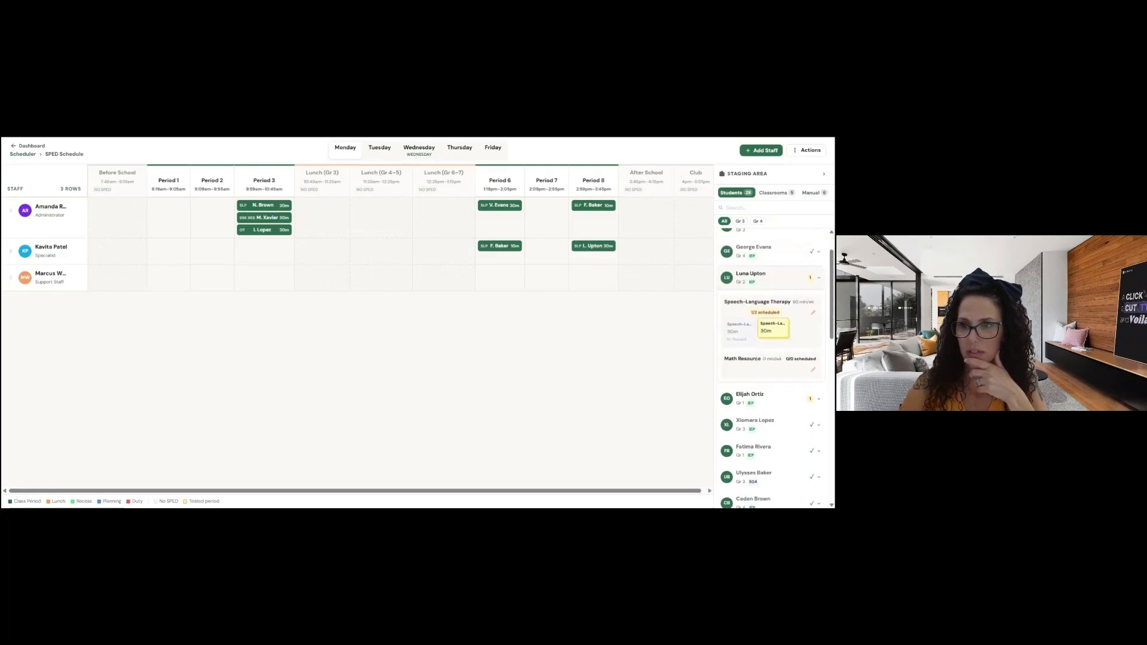
{"action": "scroll", "coordinate": [786, 346], "scroll_direction": "down", "scroll_amount": 3}
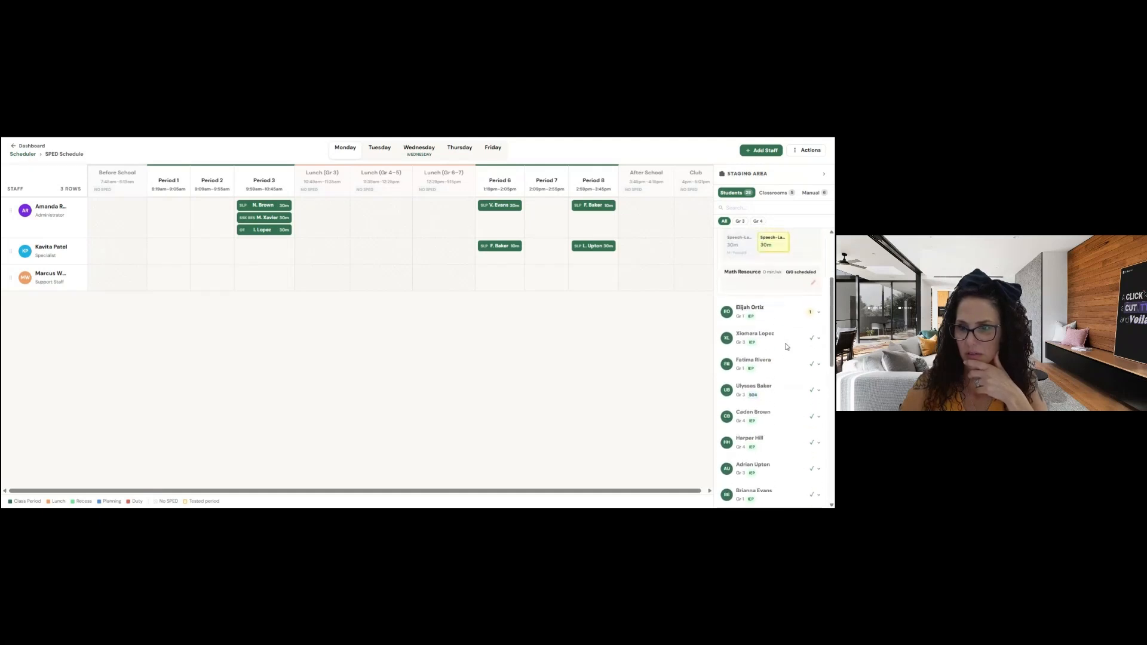
{"action": "scroll", "coordinate": [786, 347], "scroll_direction": "down", "scroll_amount": 9}
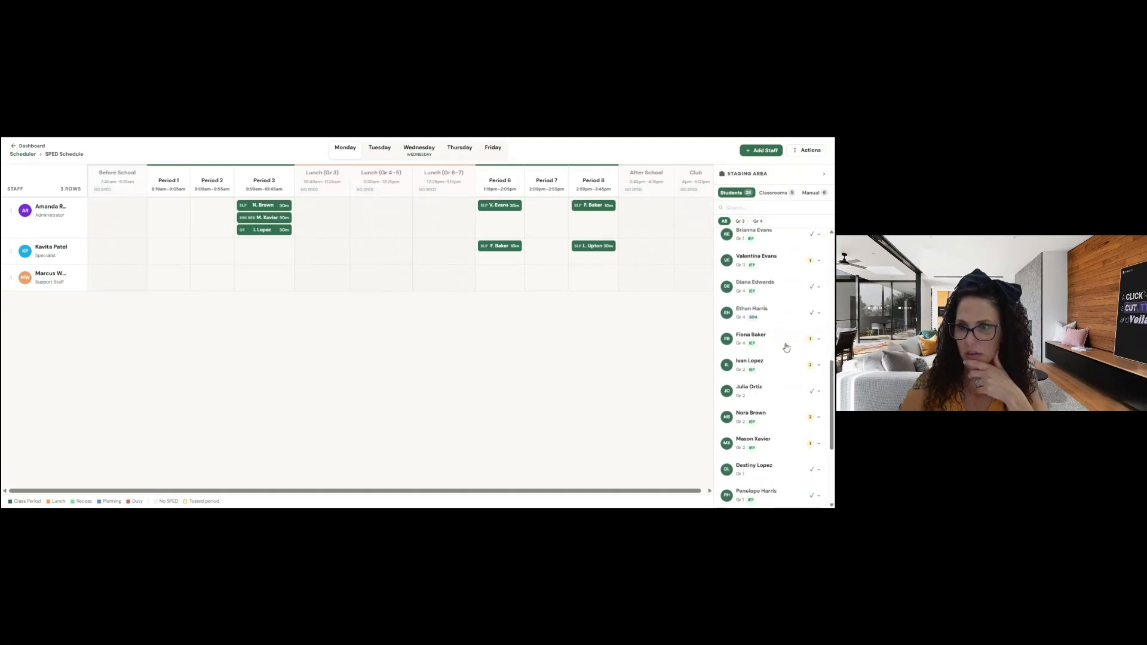
{"action": "scroll", "coordinate": [786, 347], "scroll_direction": "down", "scroll_amount": 6}
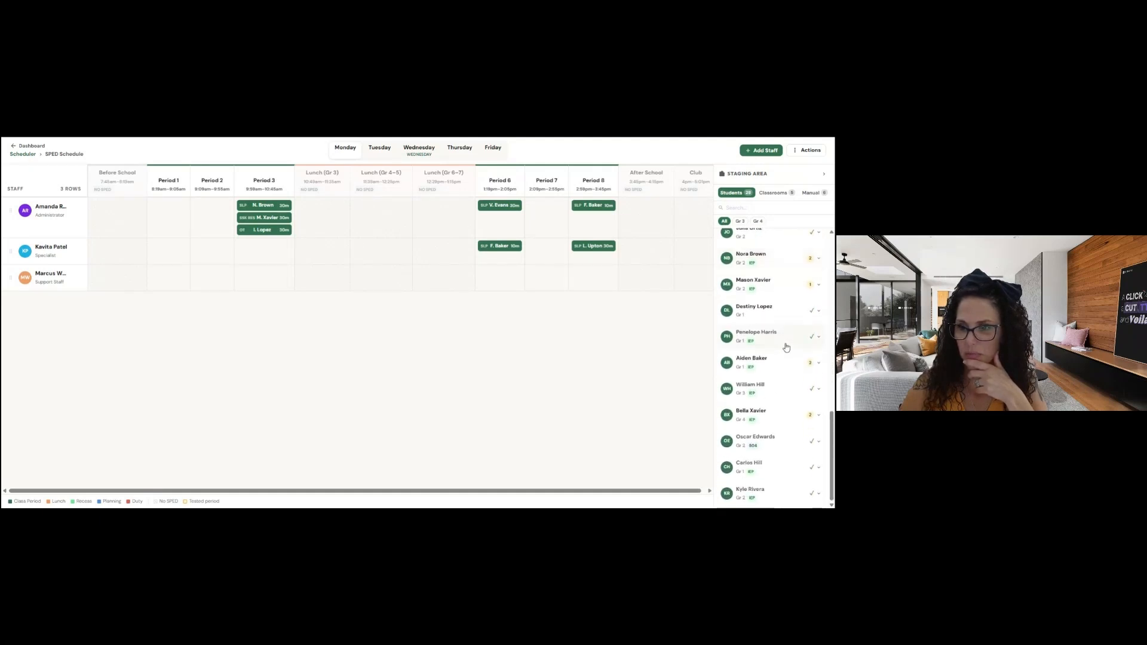
Try to place a Grade 4 student's 30-minute Social Skills Resource session in the administrator's Lunch (Gr 4–5) slot and the specialist's Lunch (Gr 3) slot
{"action": "left_click", "coordinate": [794, 416]}
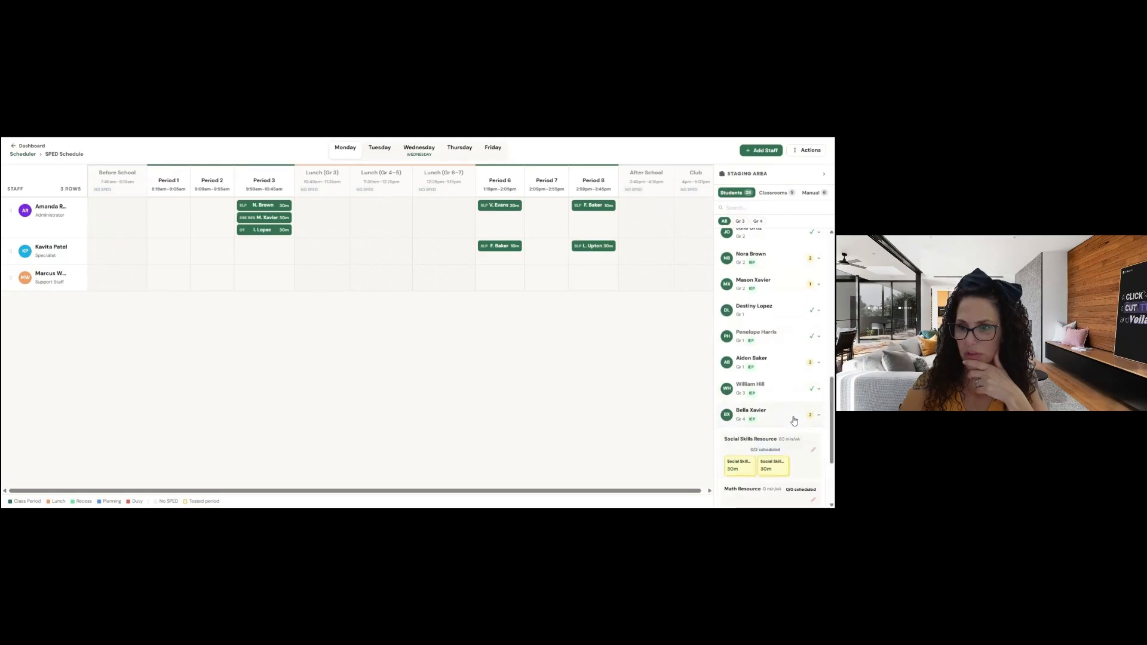
{"action": "left_click_drag", "start_coordinate": [739, 466], "coordinate": [389, 216]}
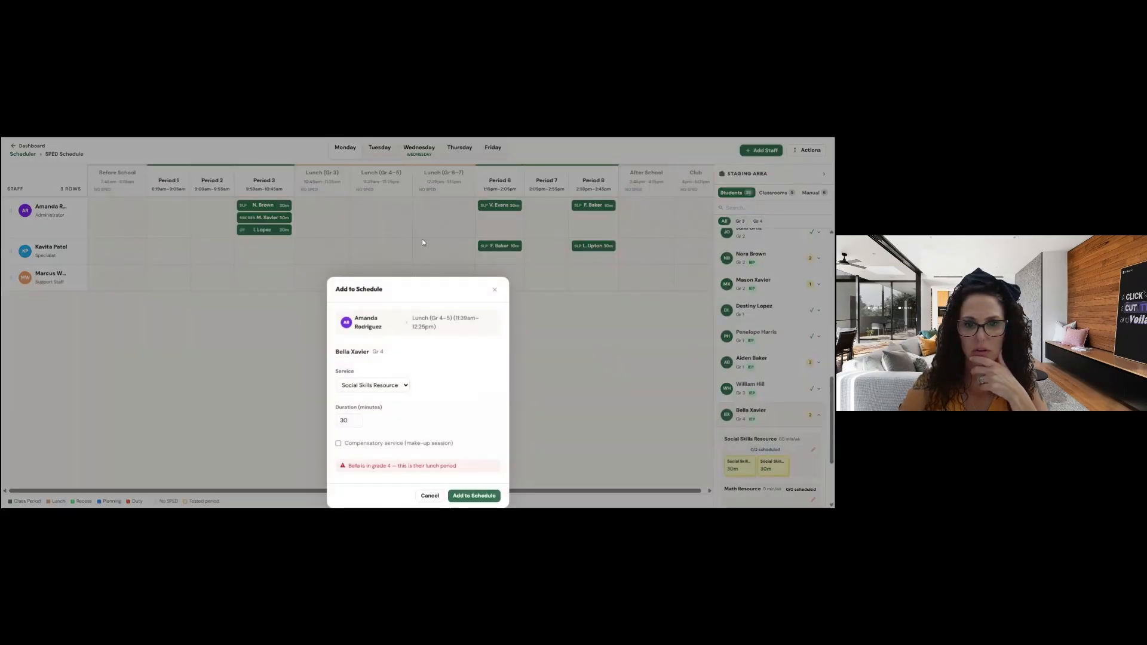
{"action": "left_click", "coordinate": [494, 293]}
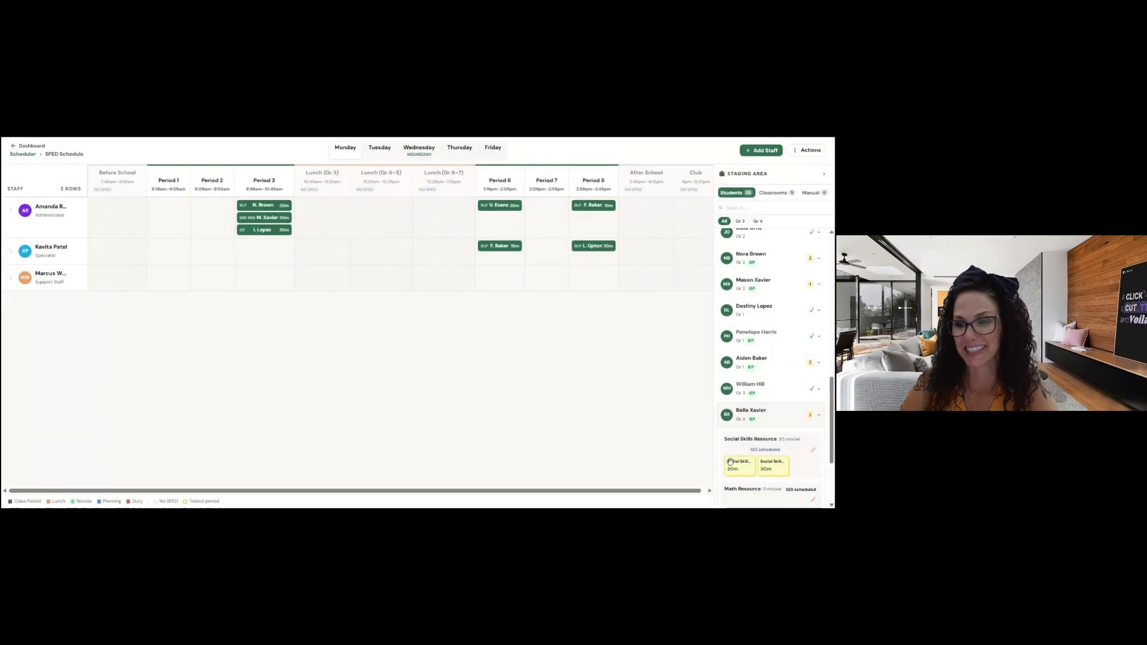
{"action": "left_click_drag", "start_coordinate": [730, 461], "coordinate": [719, 452]}
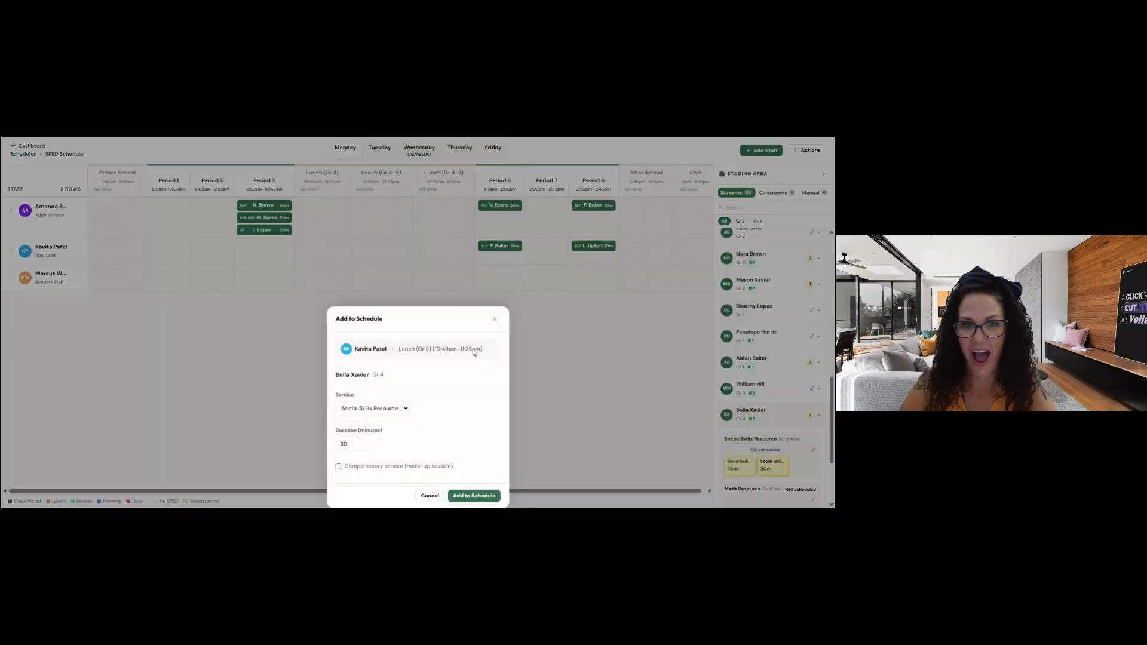
{"action": "left_click", "coordinate": [494, 322]}
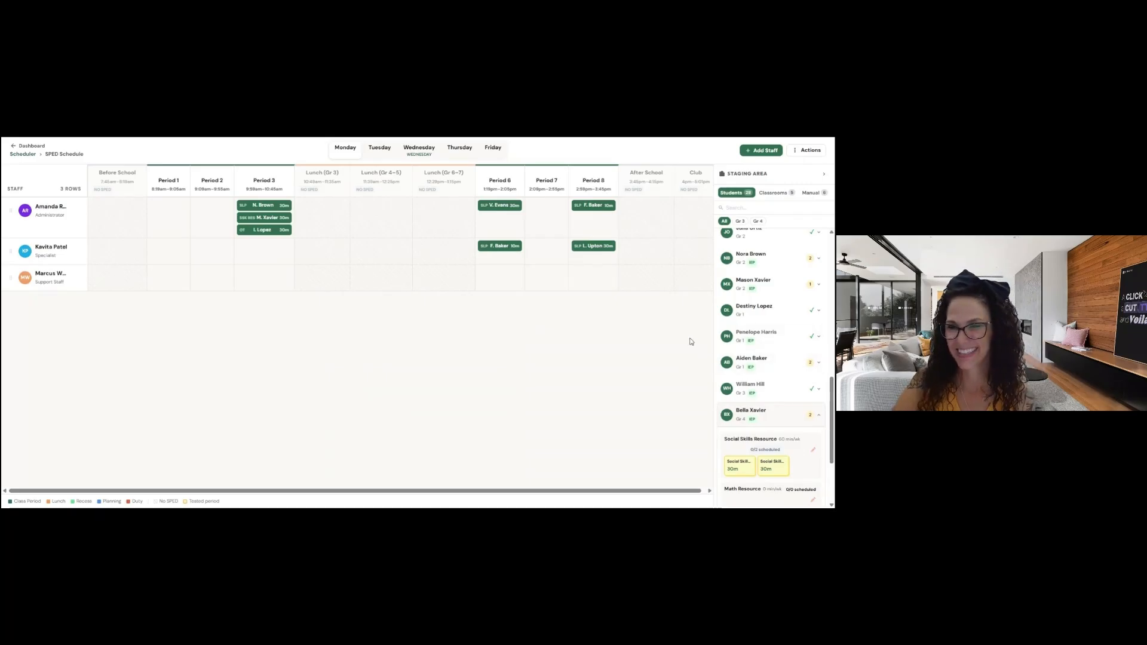
Browse the staging area's student list, then collapse the staging area to view Monday's full schedule and expand it again
{"action": "scroll", "coordinate": [770, 334], "scroll_direction": "down", "scroll_amount": 2}
{"action": "scroll", "coordinate": [770, 334], "scroll_direction": "up", "scroll_amount": 5}
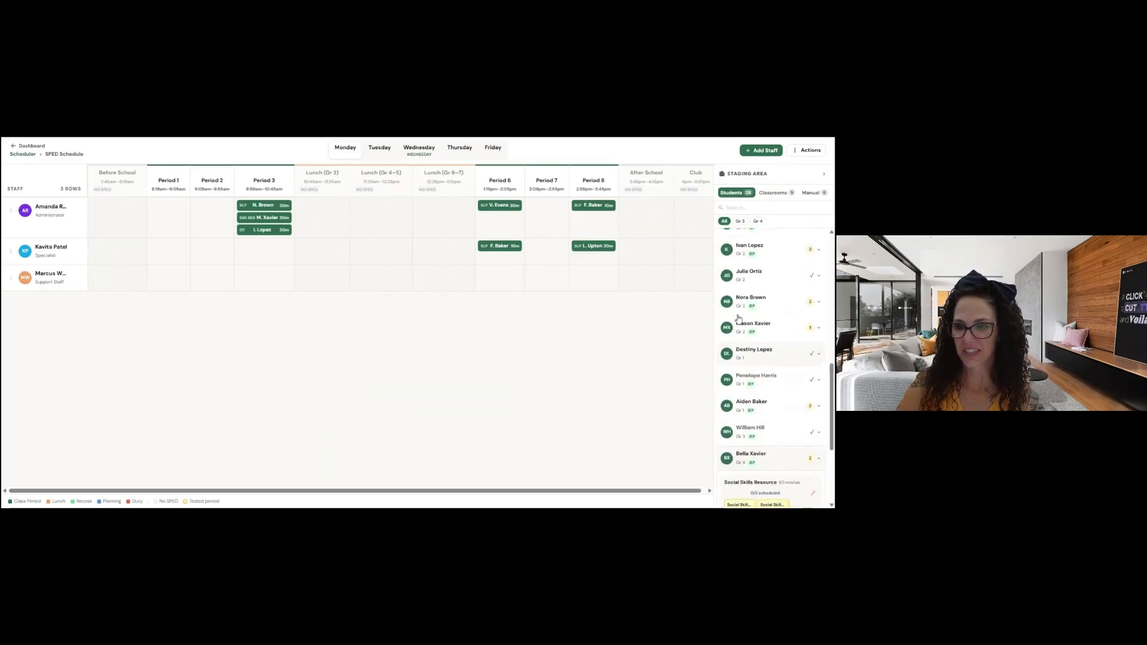
{"action": "left_click", "coordinate": [824, 174]}
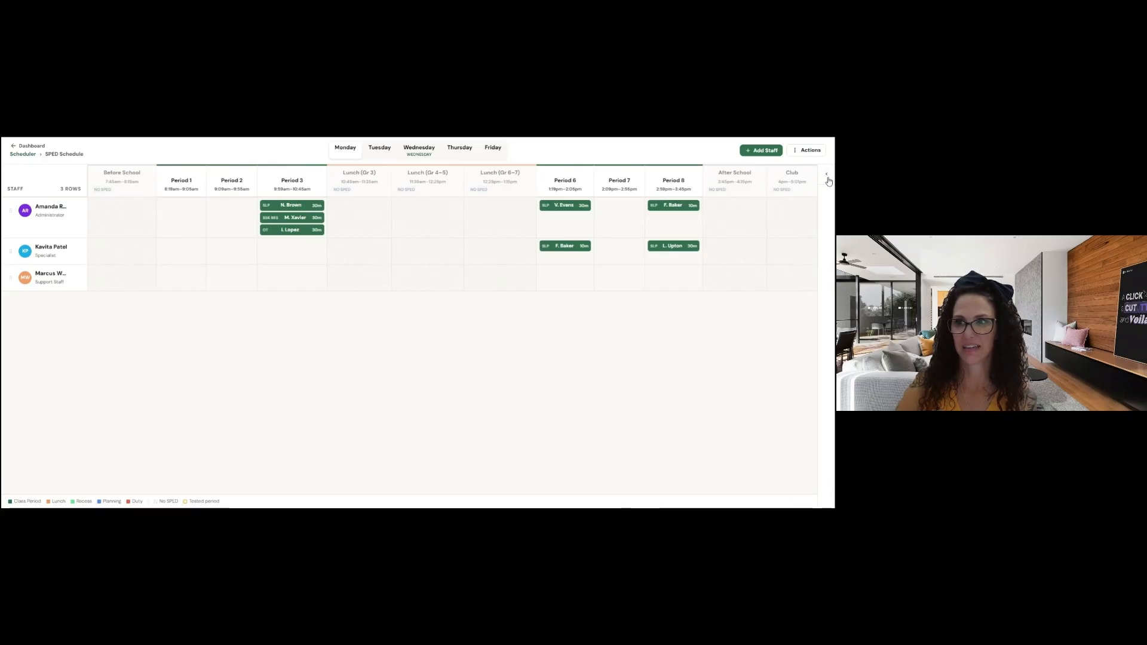
{"action": "left_click", "coordinate": [827, 178]}
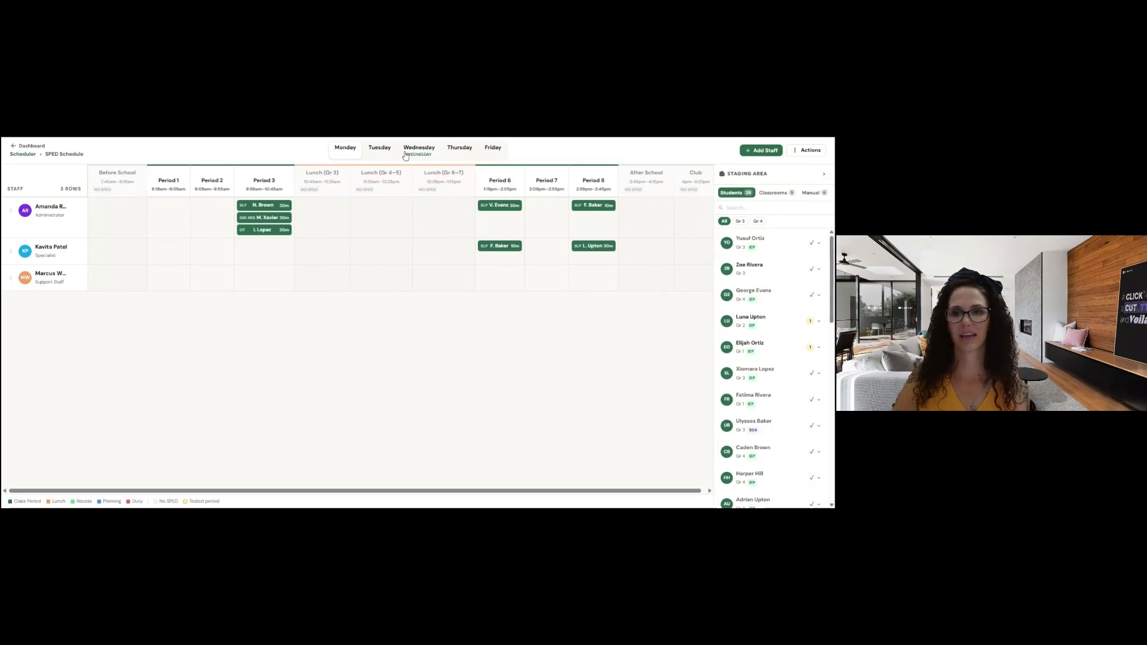
View the staff schedules for Tuesday, Wednesday and Thursday
{"action": "left_click", "coordinate": [386, 154]}
{"action": "left_click", "coordinate": [411, 153]}
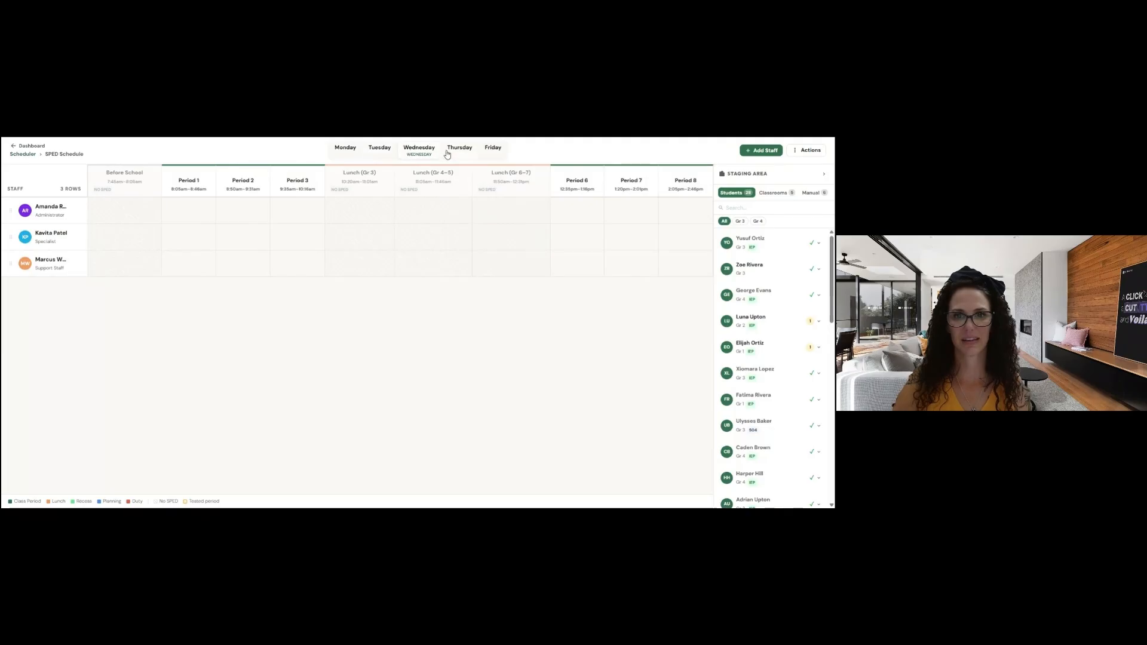
{"action": "left_click", "coordinate": [449, 154]}
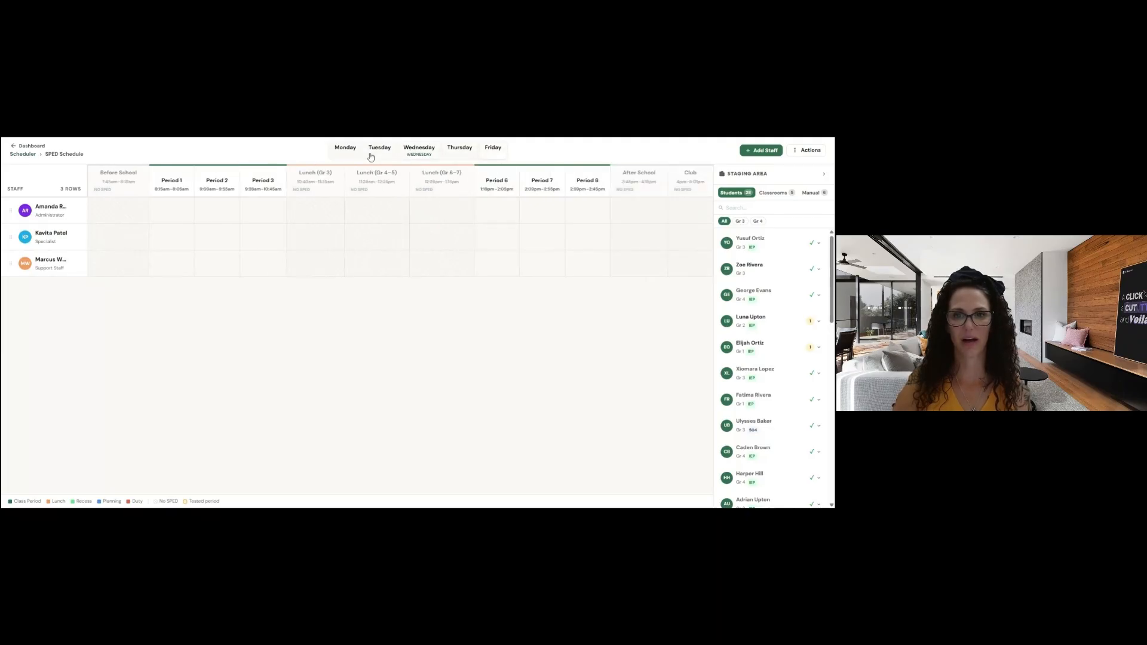